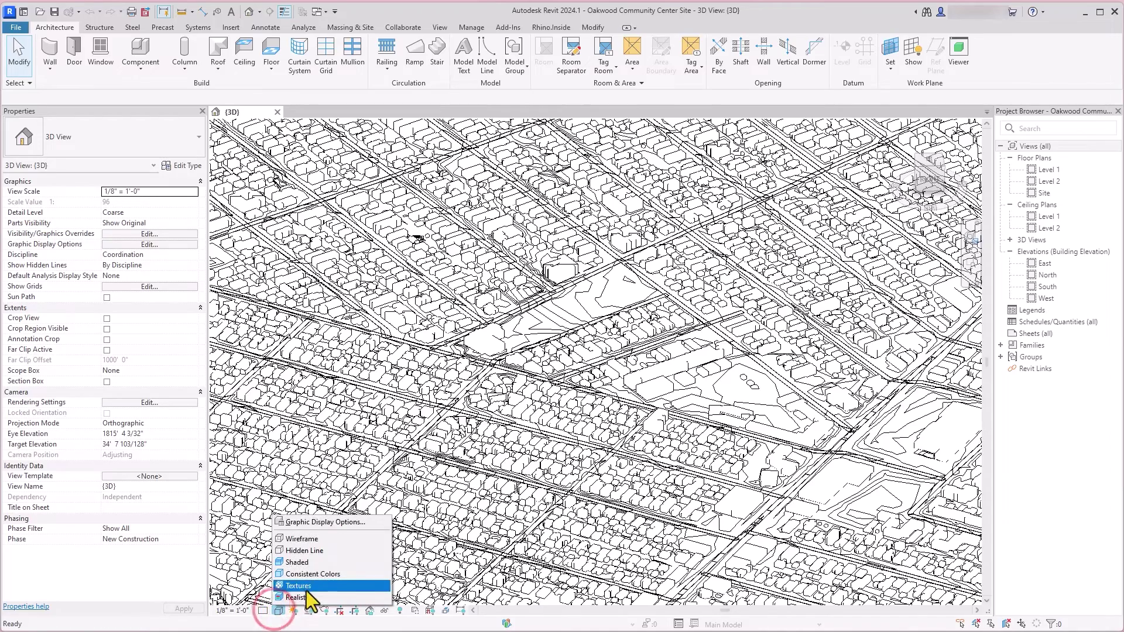
Step: Switch the 3D site view to Shaded and orbit to an oblique aerial view
click(327, 563)
scroll(585, 456, down, 5)
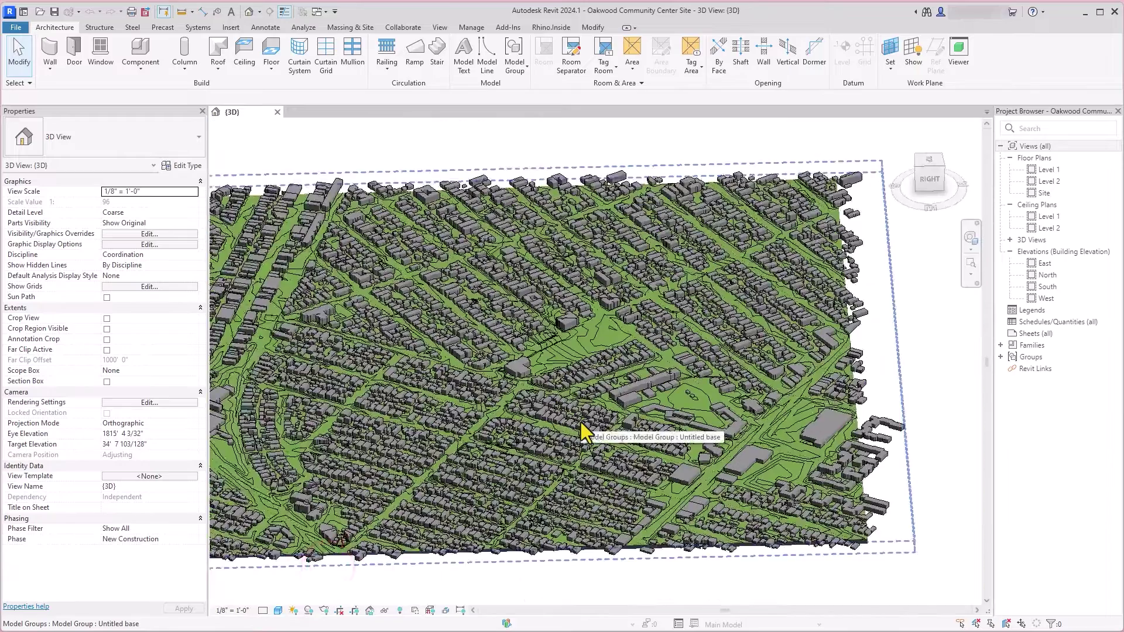
shift+middle_drag(658, 567, 503, 602)
Step: Change the visual style to Realistic, then orbit and zoom in on the park
click(280, 610)
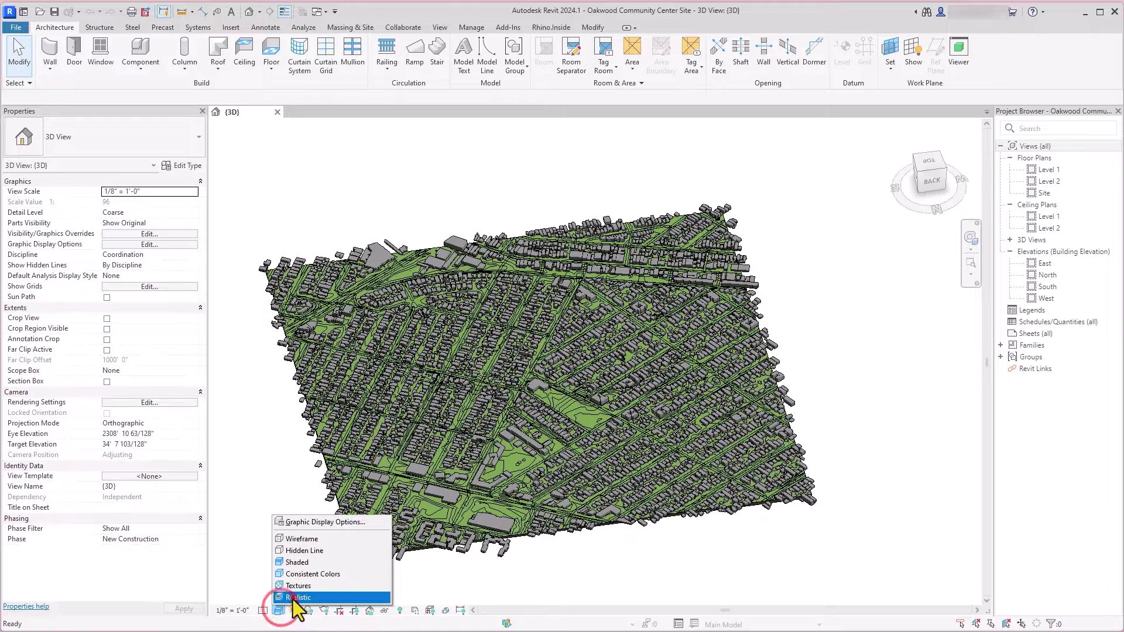
click(296, 597)
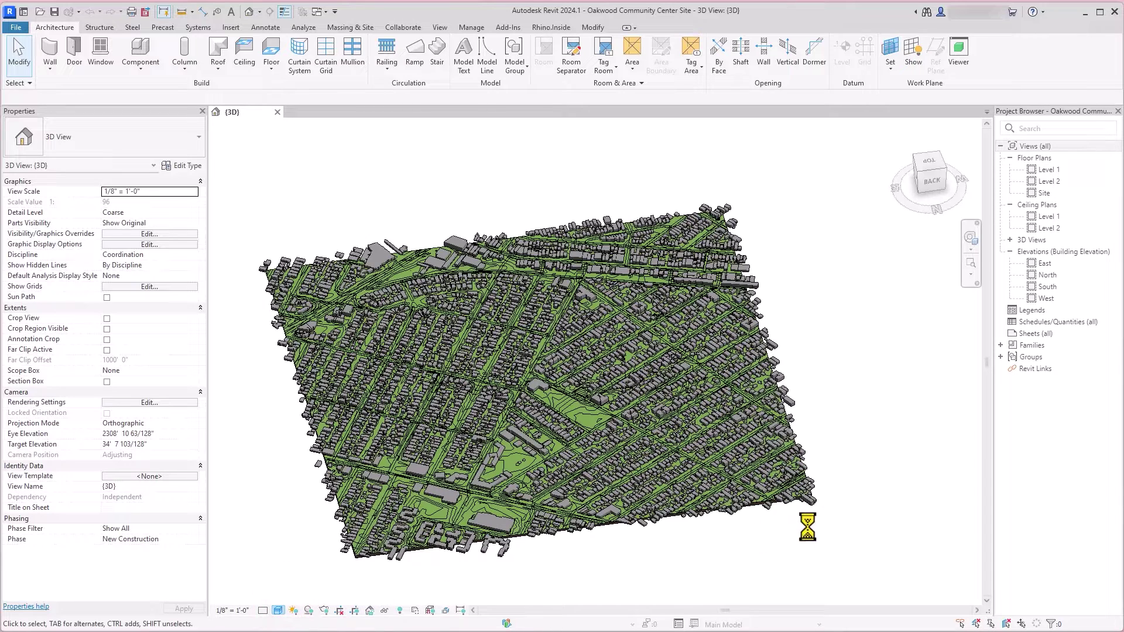
click(876, 529)
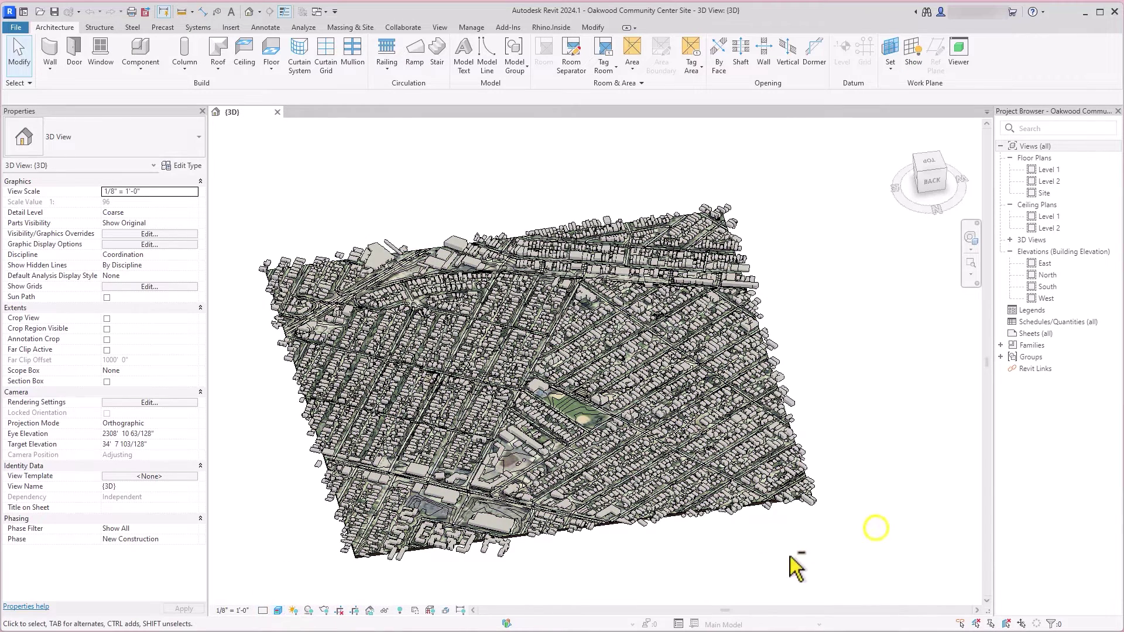
shift+middle_drag(792, 565, 462, 409)
scroll(513, 391, up, 5)
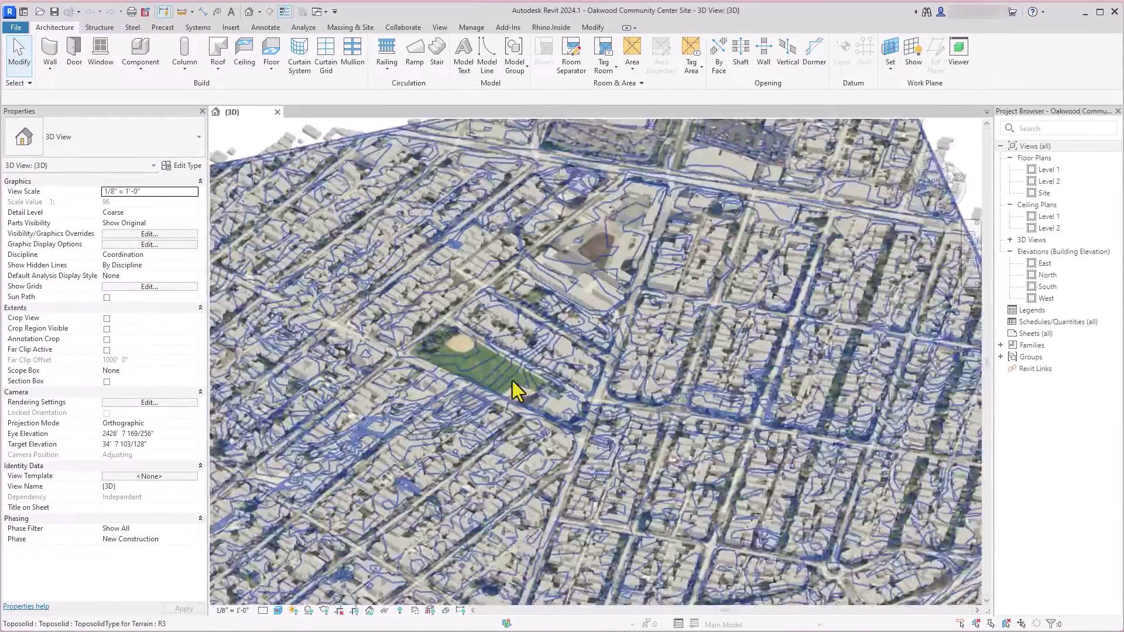
scroll(515, 427, up, 4)
shift+middle_drag(532, 466, 745, 354)
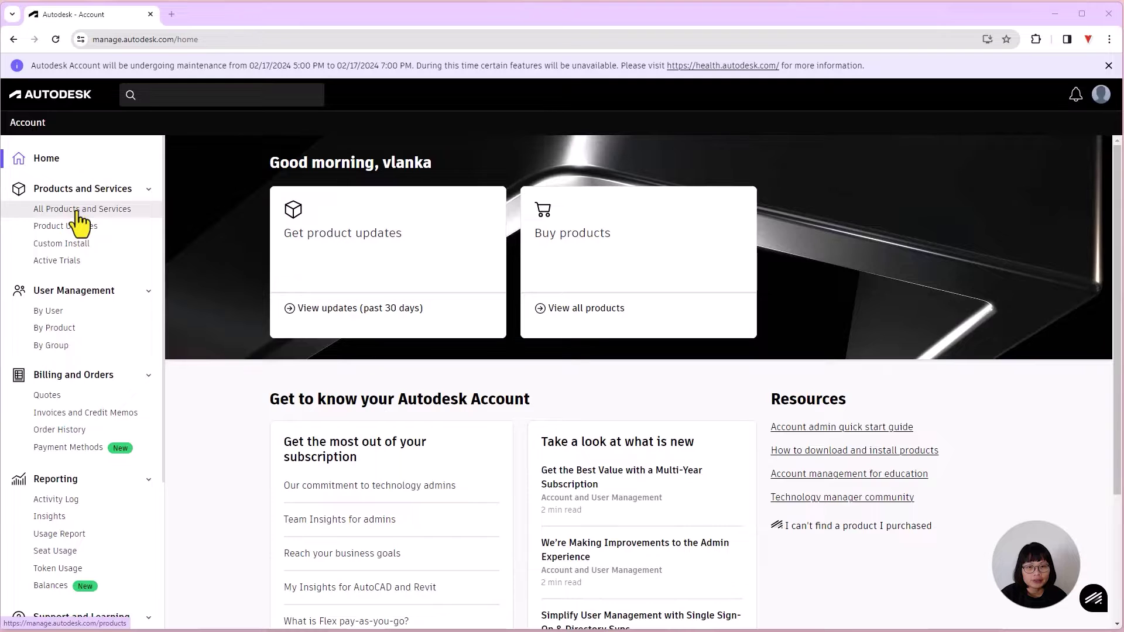
Step: Launch Forma from the All Products and Services list in Autodesk Account
click(77, 211)
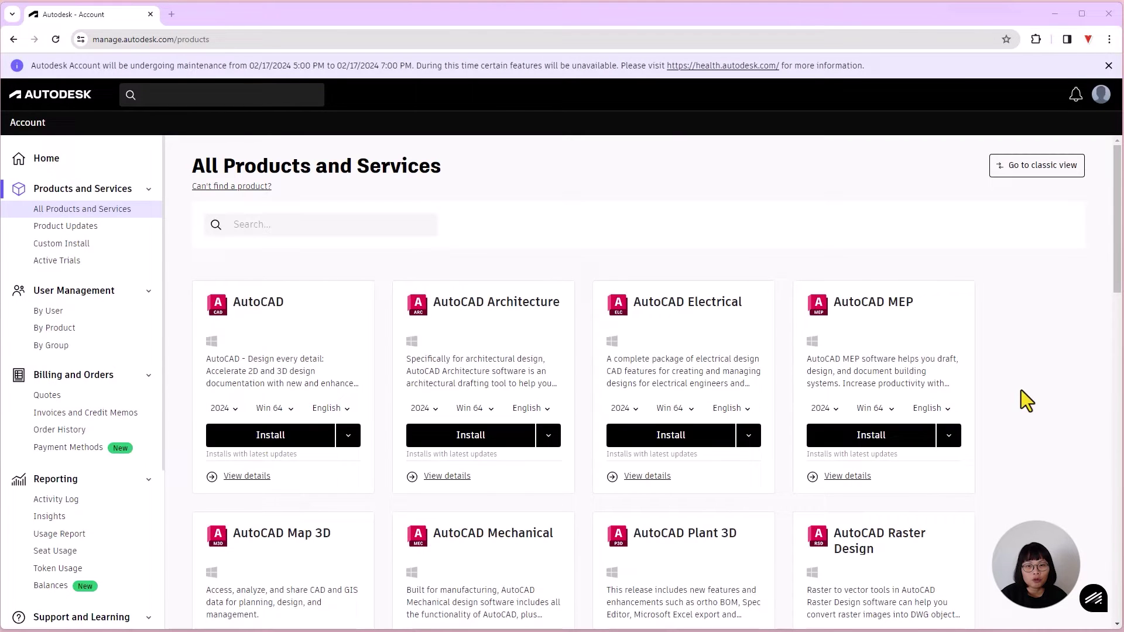
scroll(1023, 398, down, 12)
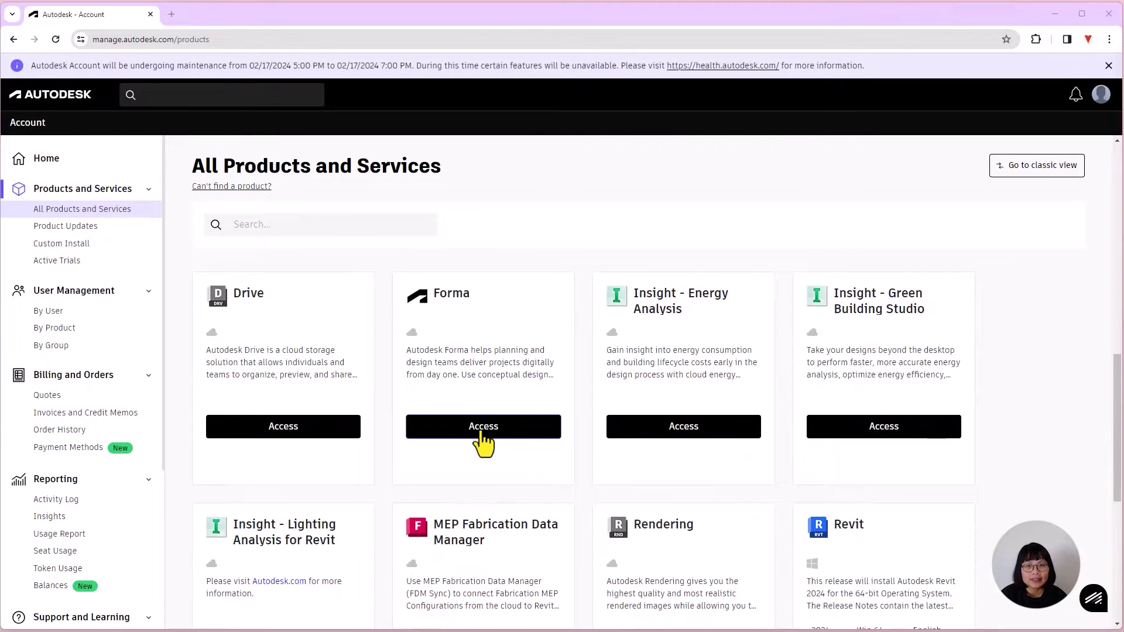
click(483, 428)
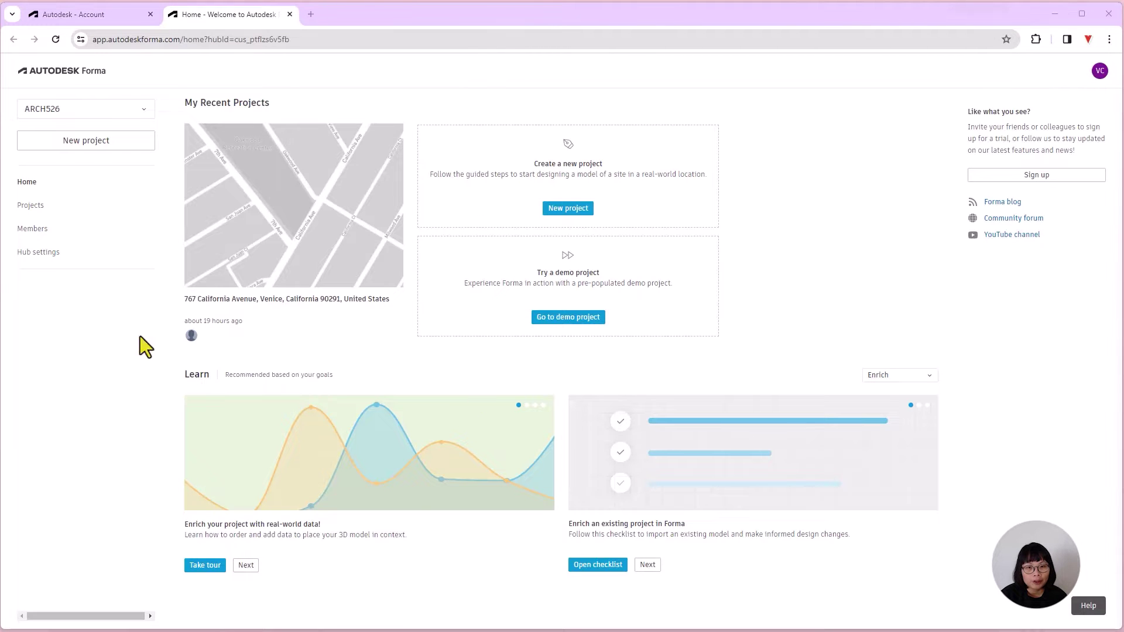
Step: Start a new Forma project and locate the map on the Venice, California site address
click(109, 142)
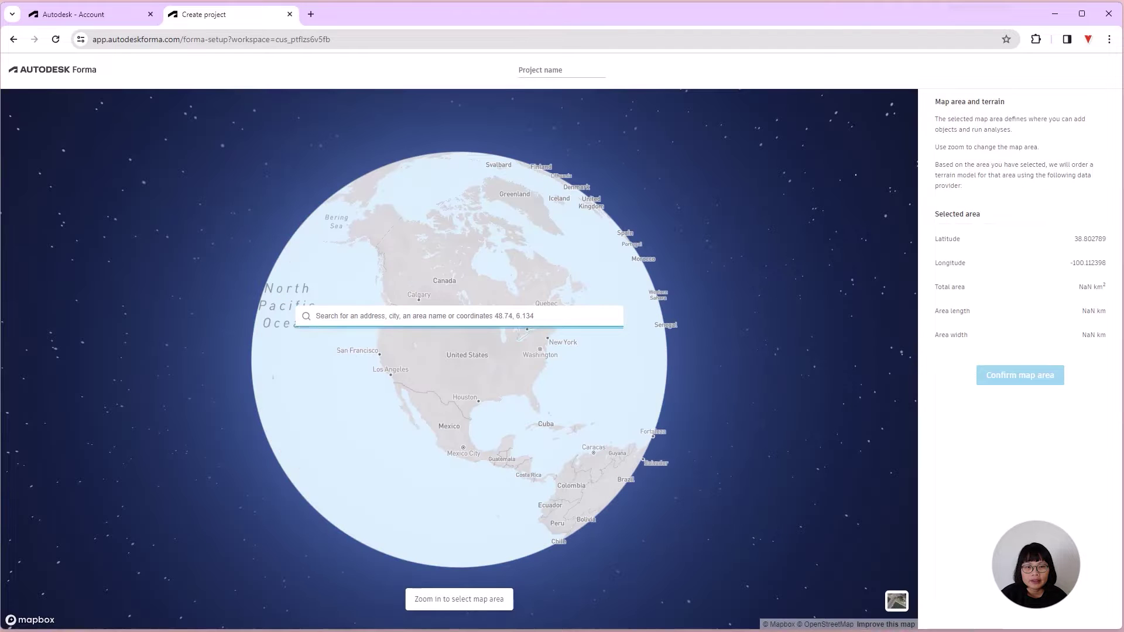
click(416, 322)
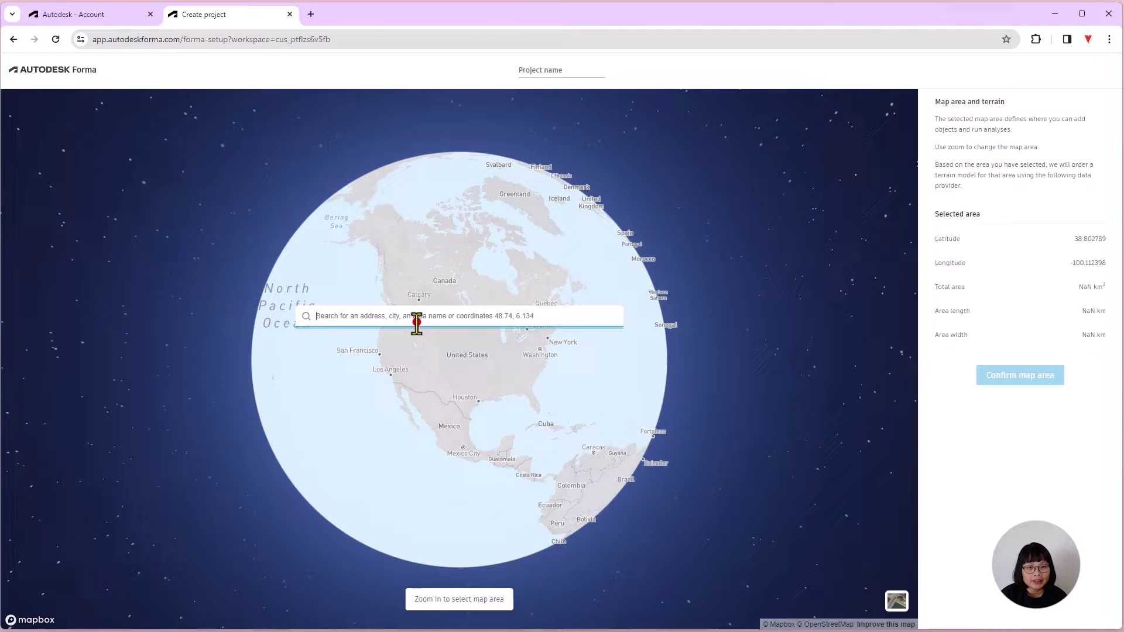
text(767)
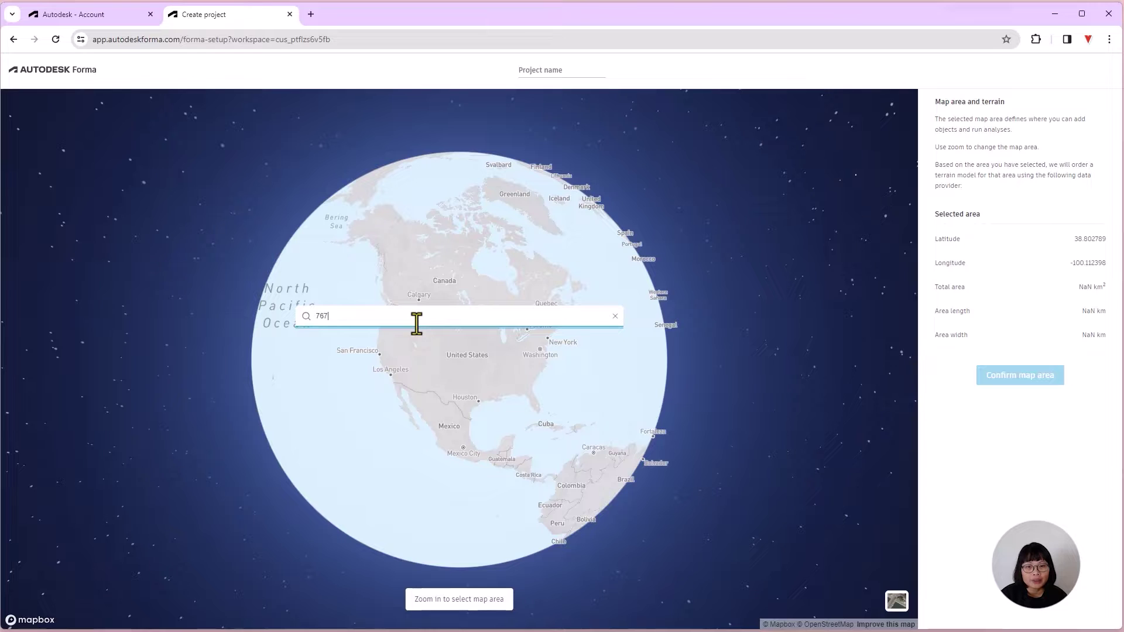
text( californ)
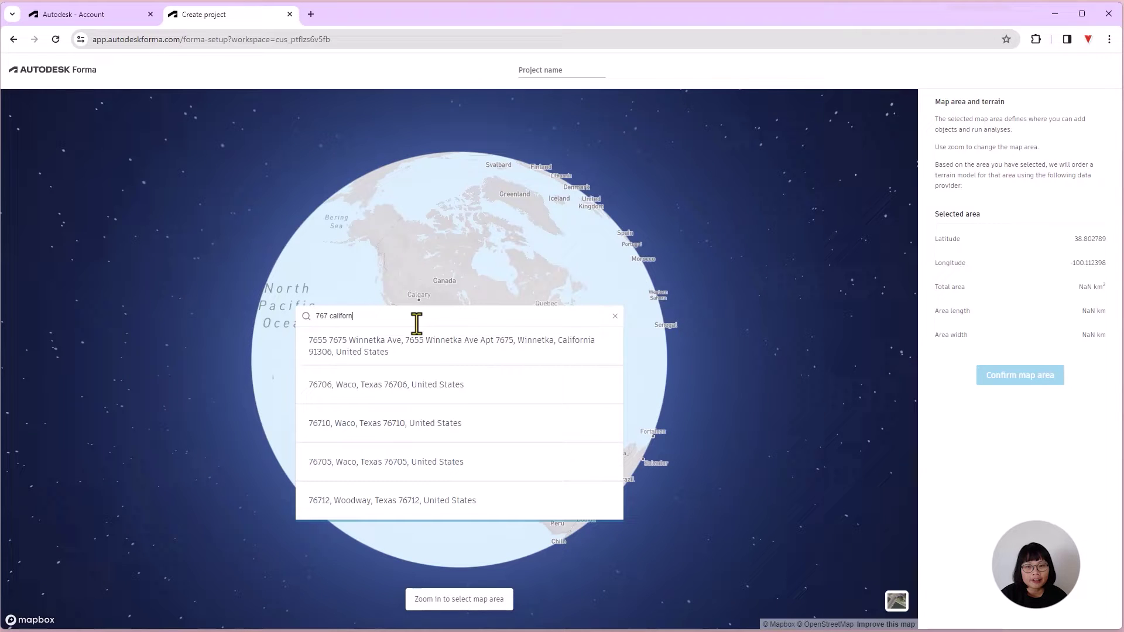
text(ia ave)
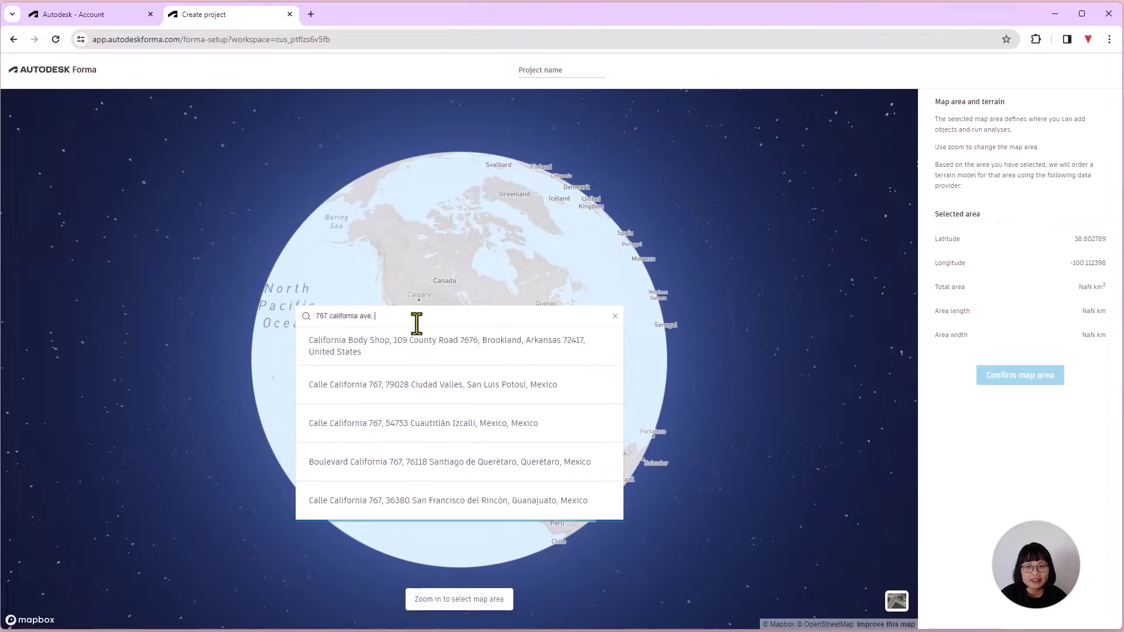
text(, venic)
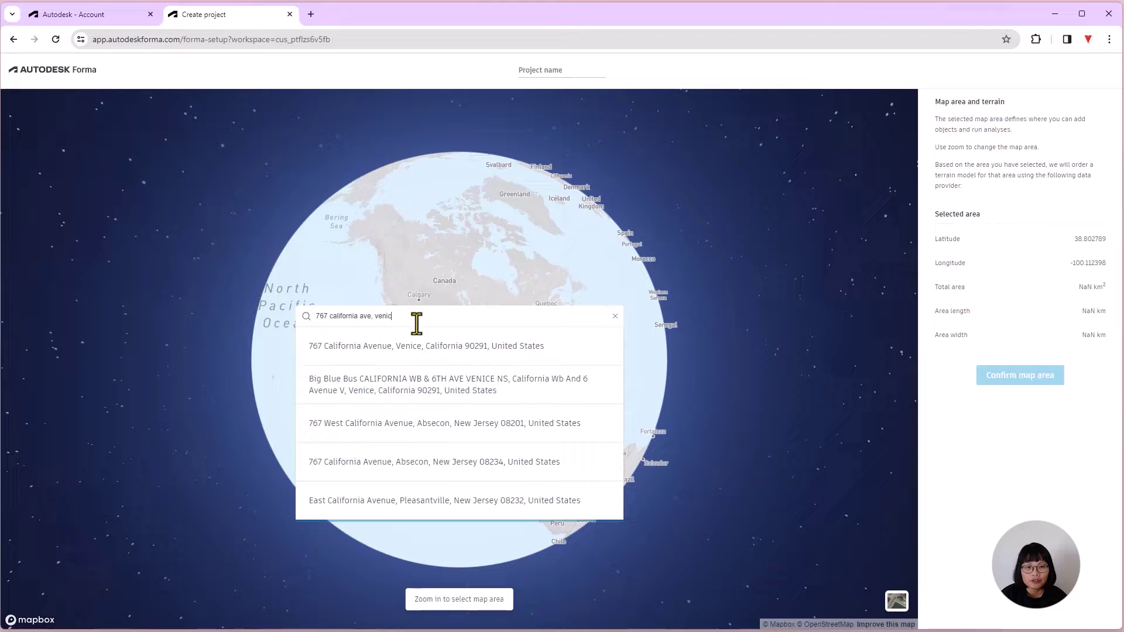
text(e)
click(417, 347)
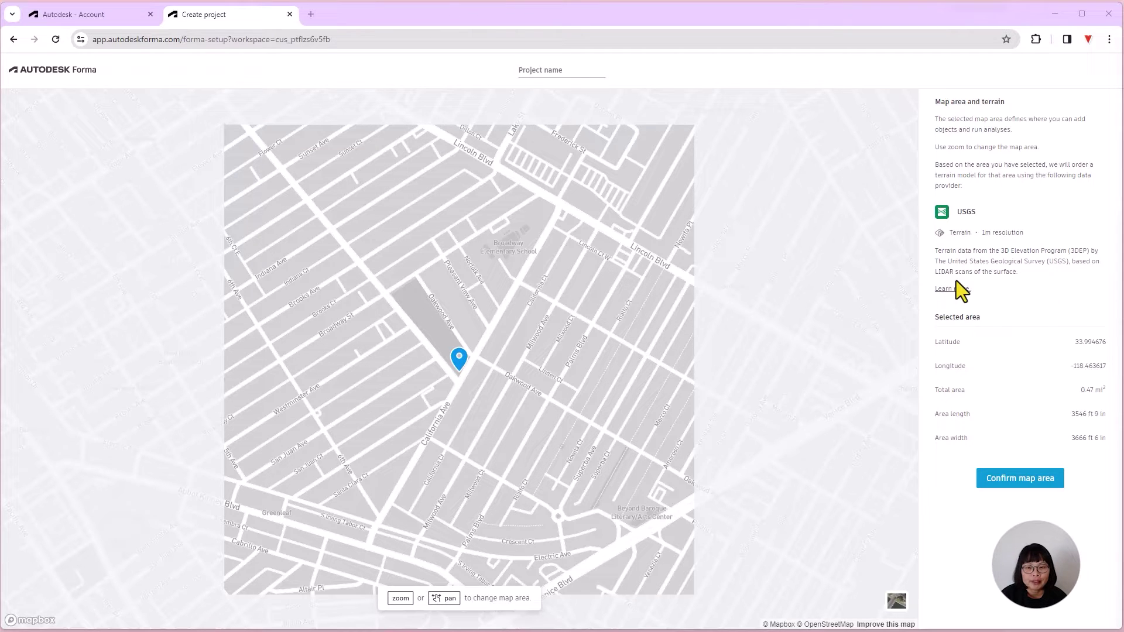
Step: Create the project and order Open Street Map roads and Open City Model buildings data
click(1011, 480)
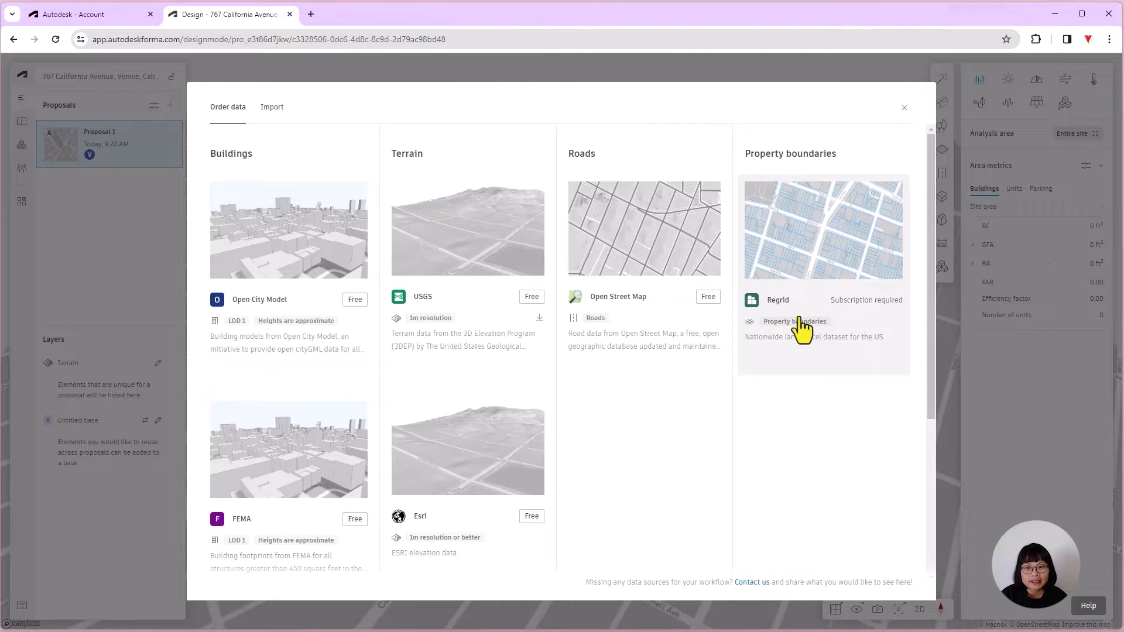
mouse_move(834, 322)
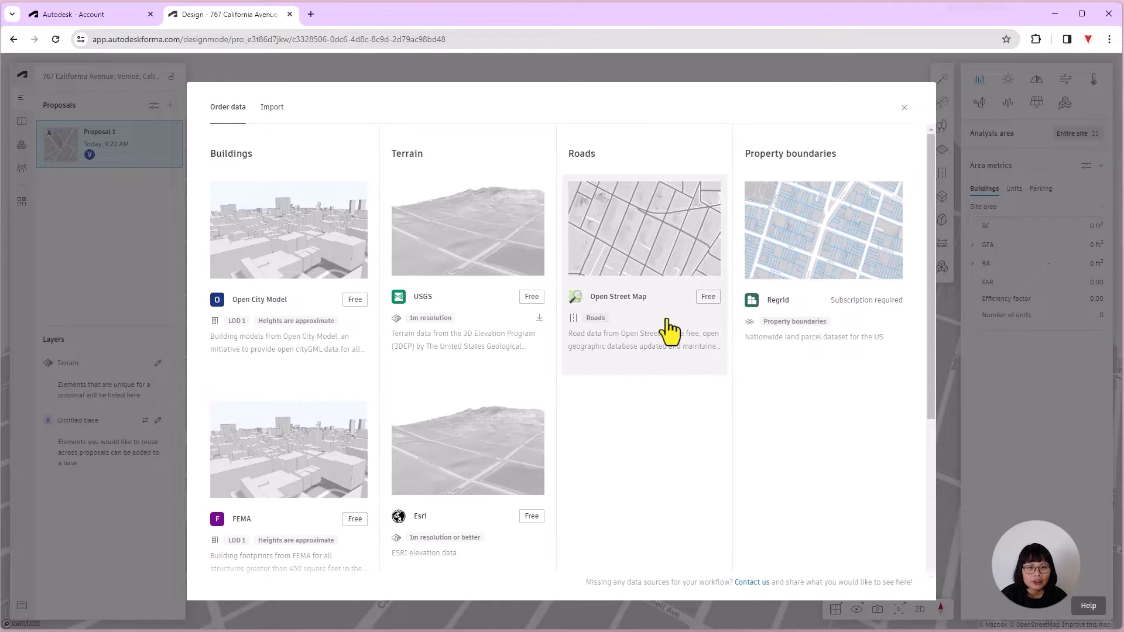
click(706, 297)
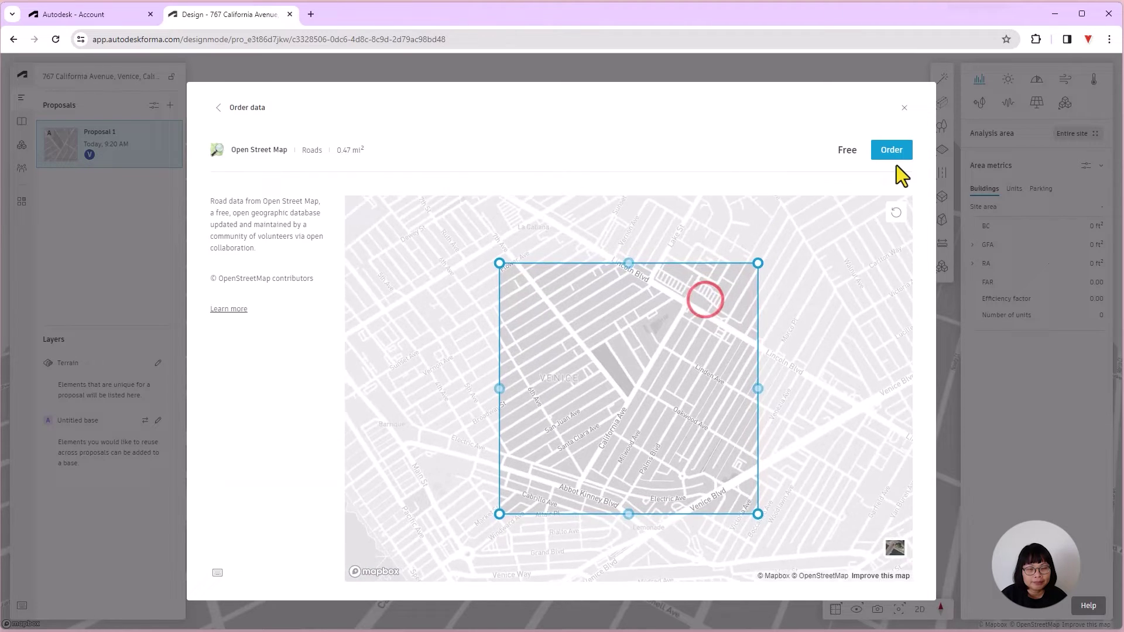
click(894, 158)
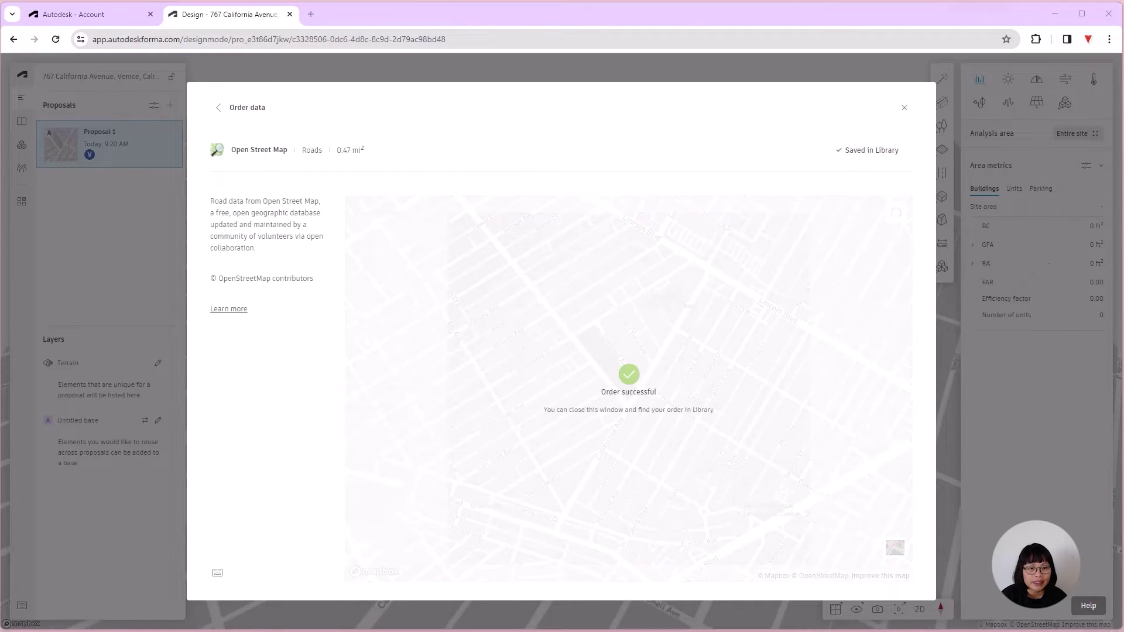
click(219, 109)
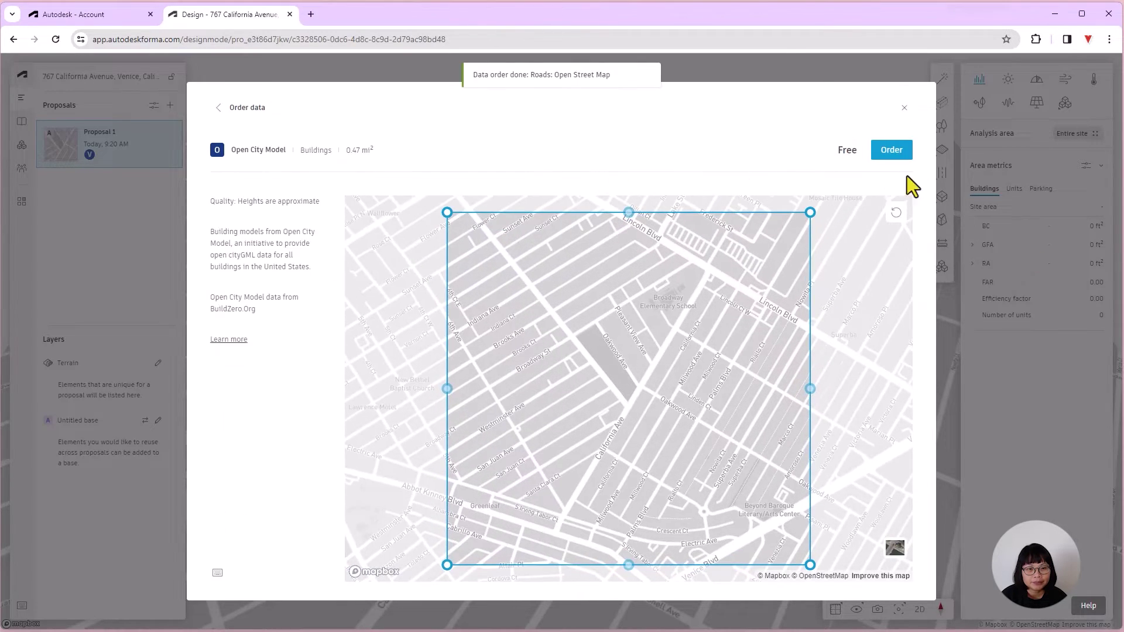
click(892, 151)
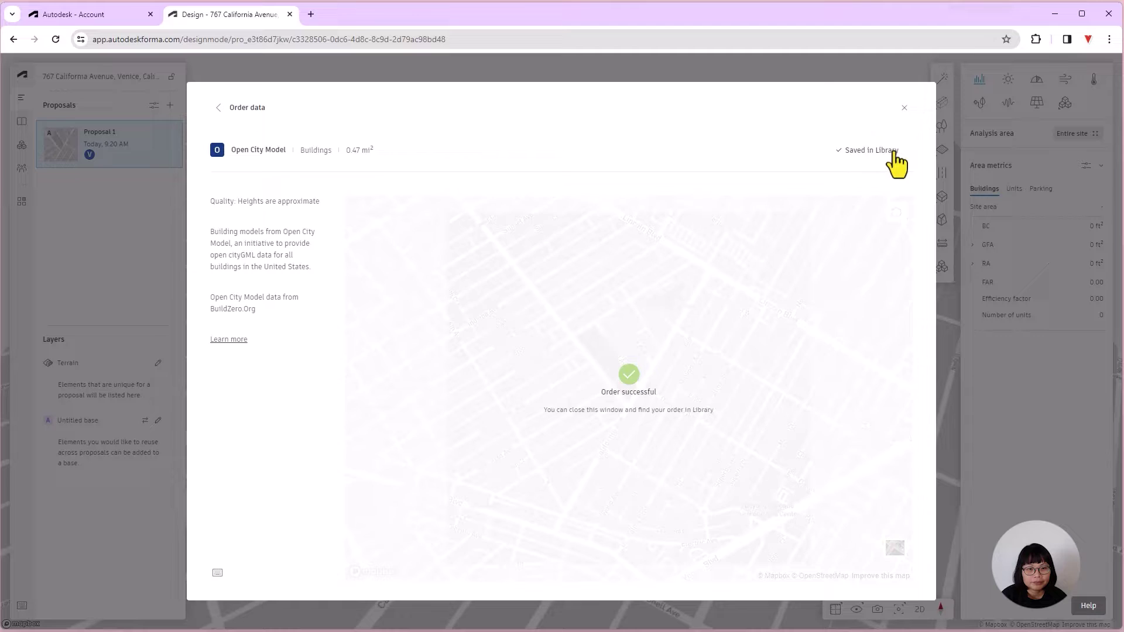
click(215, 107)
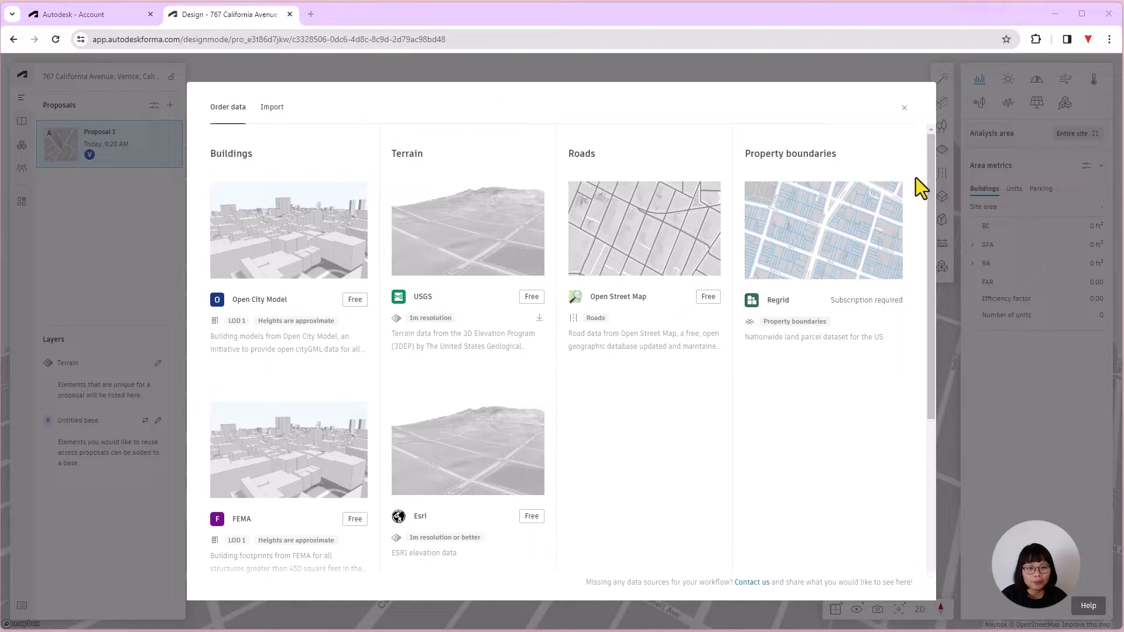
click(904, 109)
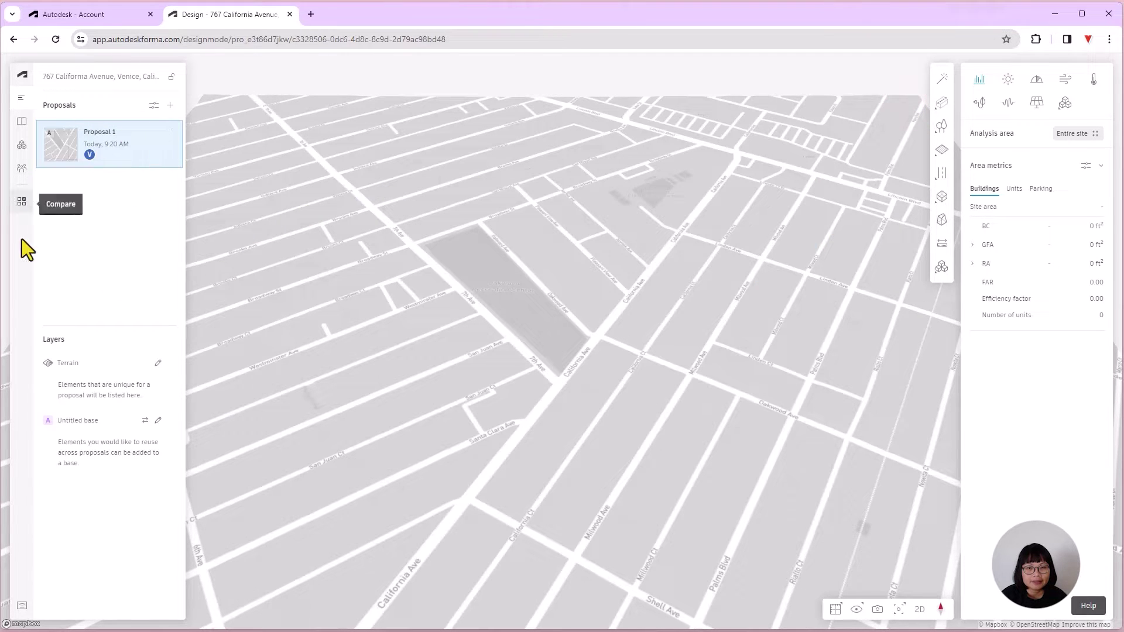
Step: Rename Proposal 1 to the Oakwood Community name
right_click(134, 144)
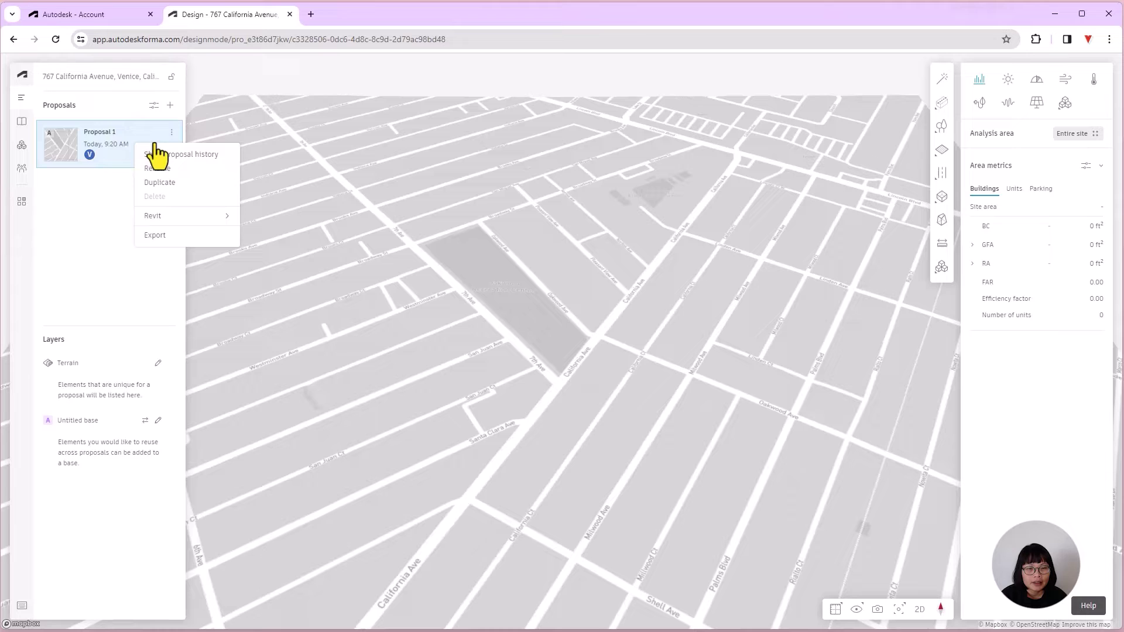
click(166, 169)
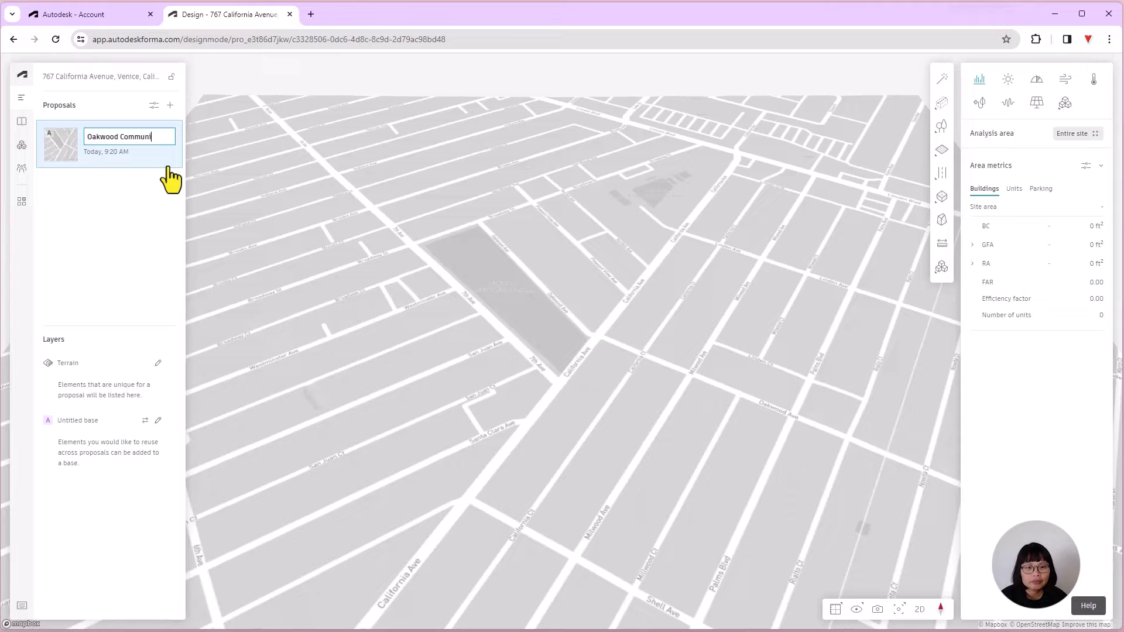
click(109, 247)
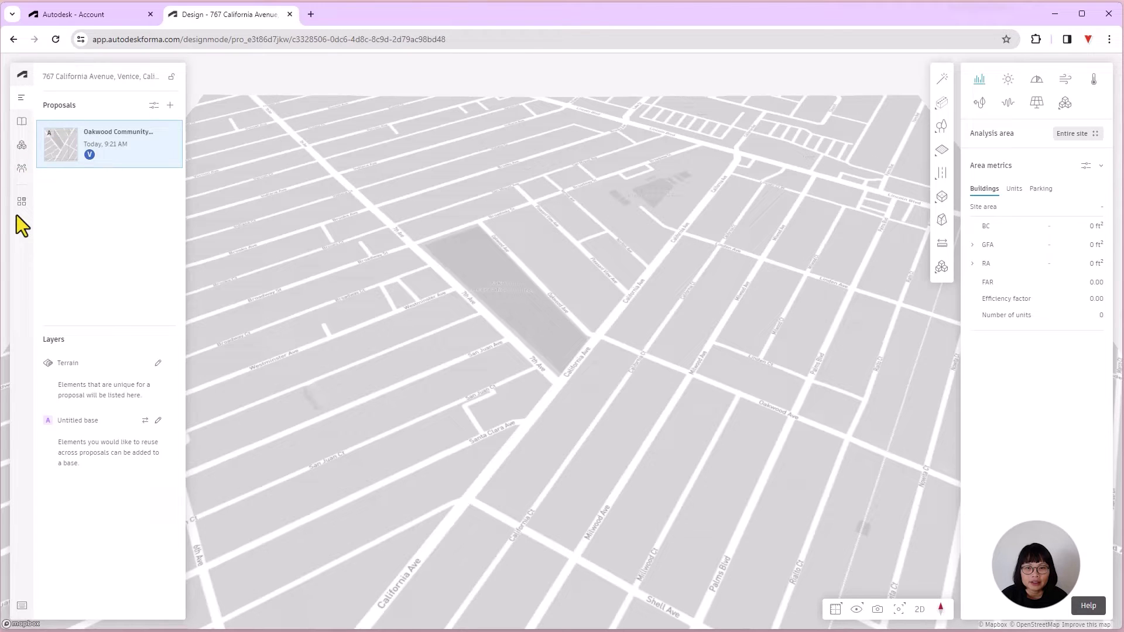
Step: Check the Library for the USGS terrain, Open Street roads and still-loading buildings datasets
click(23, 125)
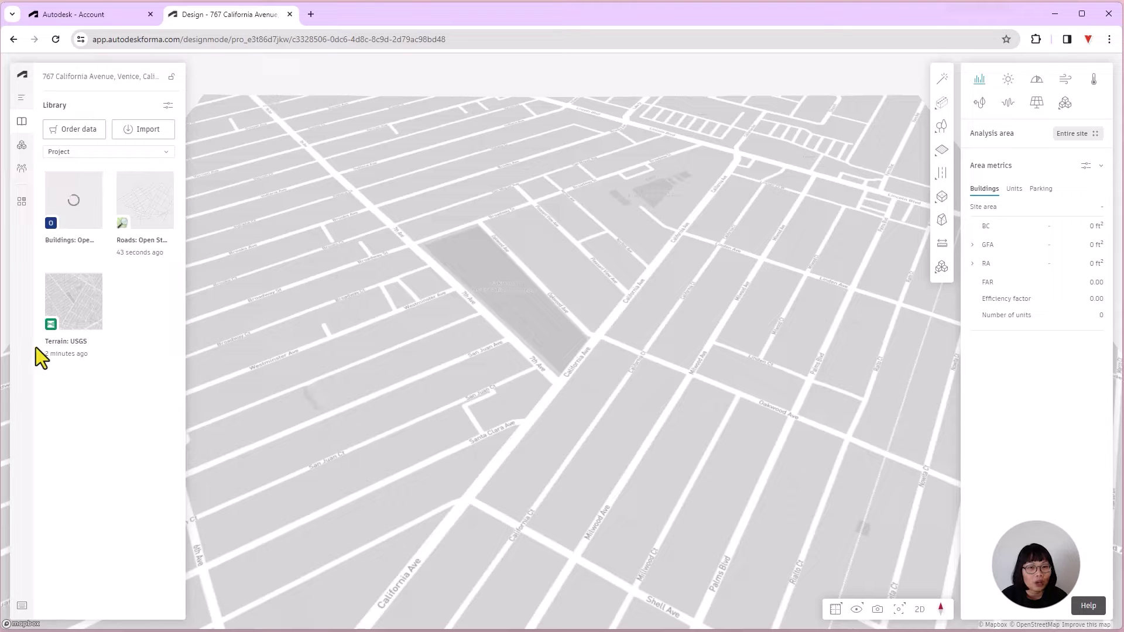
mouse_move(155, 214)
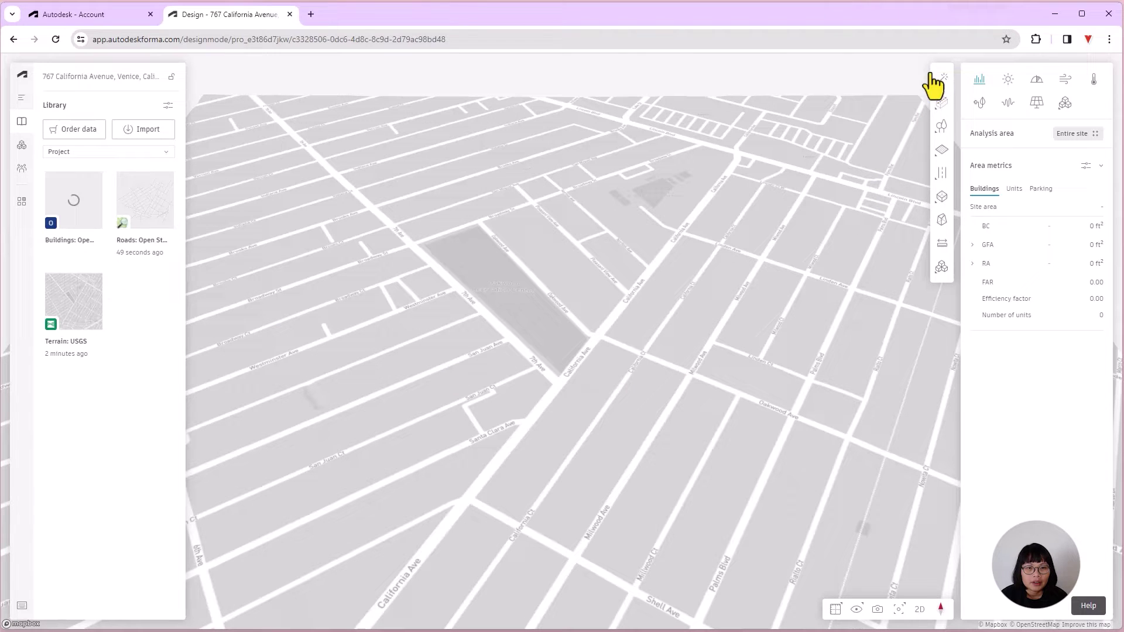
mouse_move(941, 112)
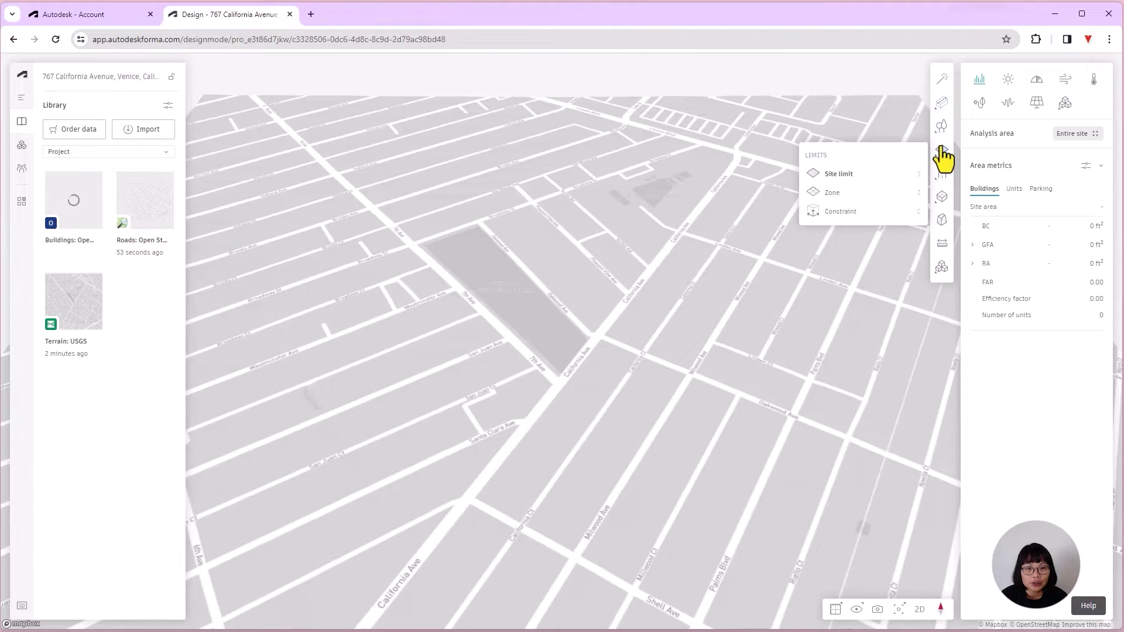
mouse_move(942, 186)
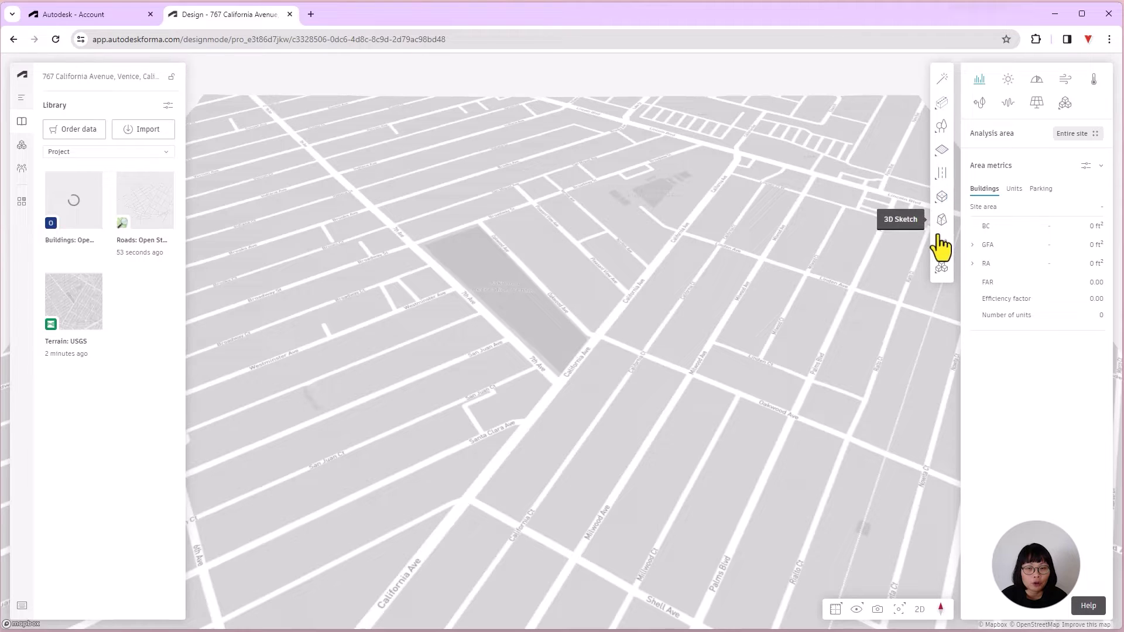
mouse_move(937, 276)
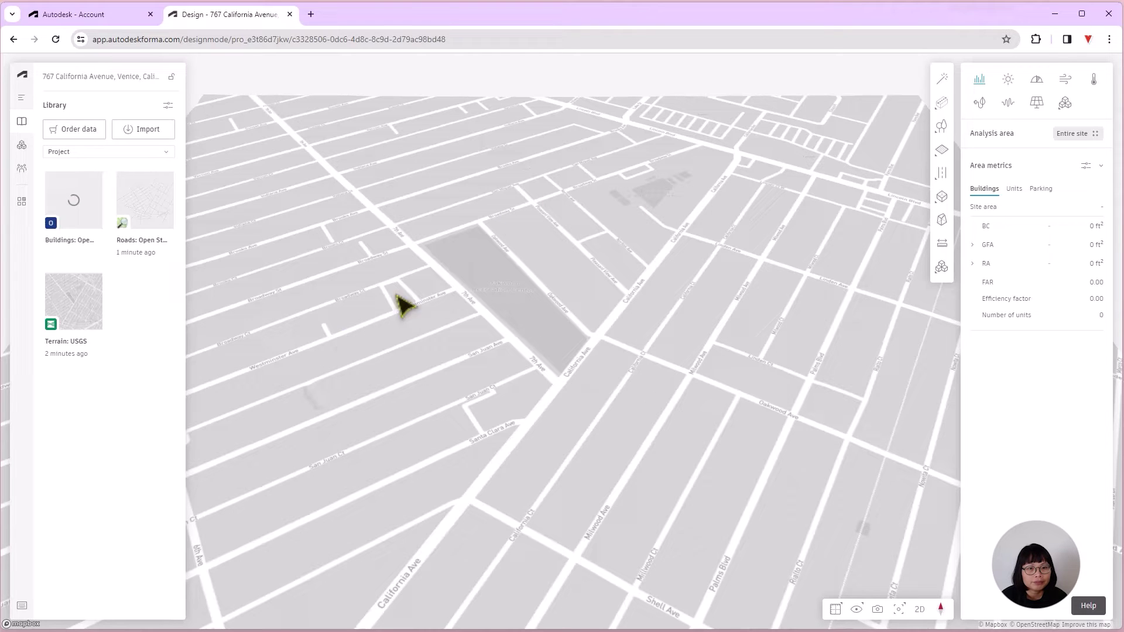
Step: Send the Oakwood Community proposal to Revit with Revit > Send to Revit (Beta)
click(23, 98)
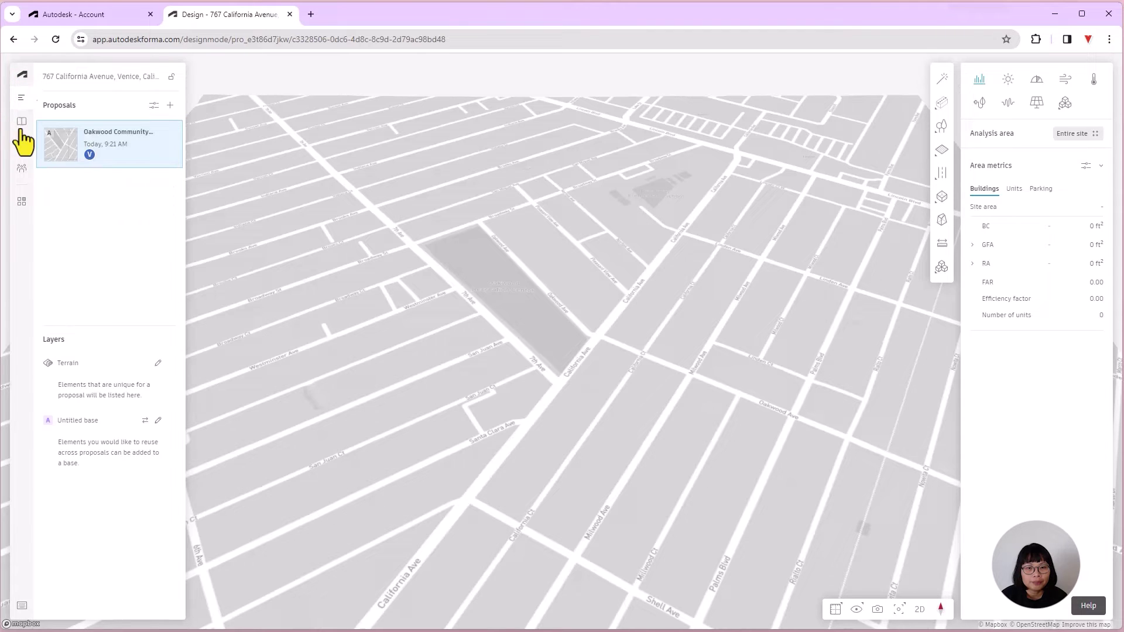
right_click(122, 153)
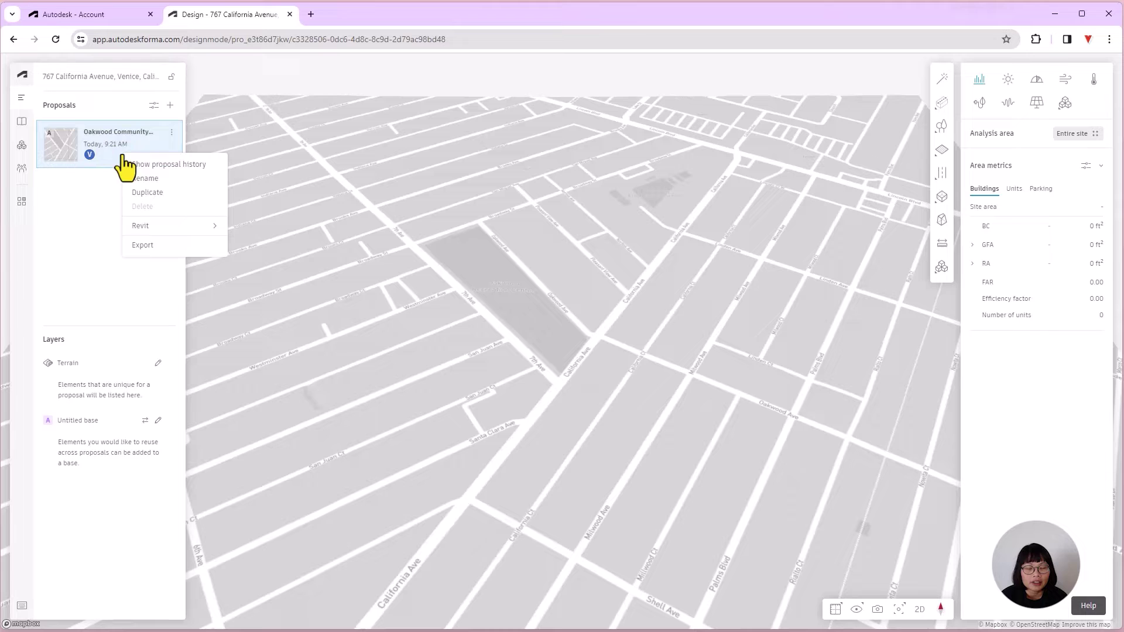
mouse_move(174, 228)
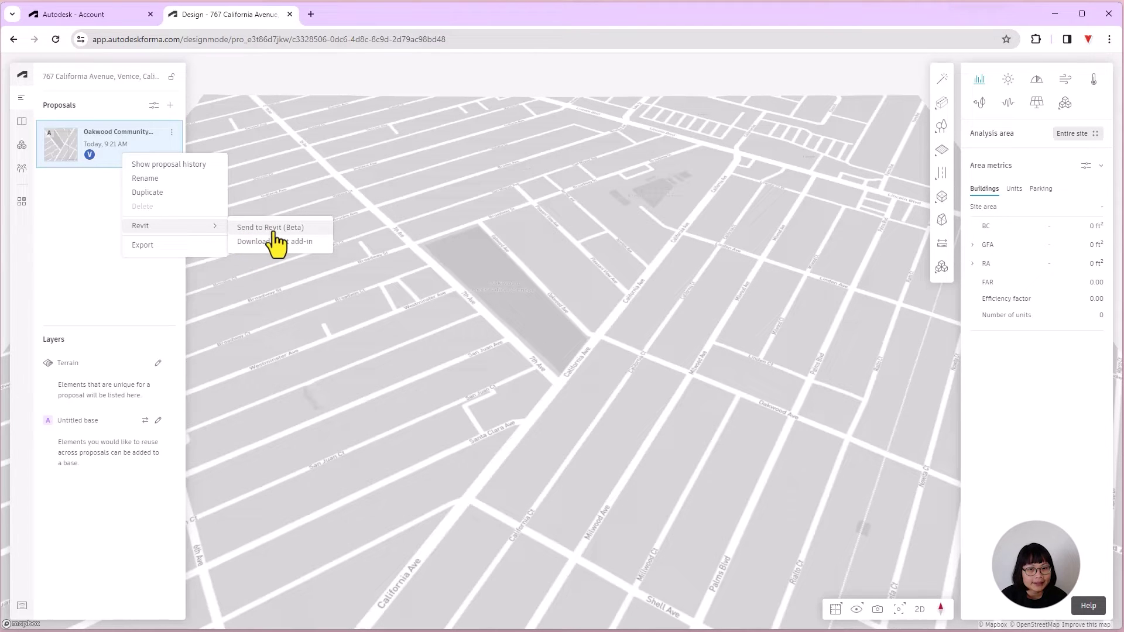
click(272, 229)
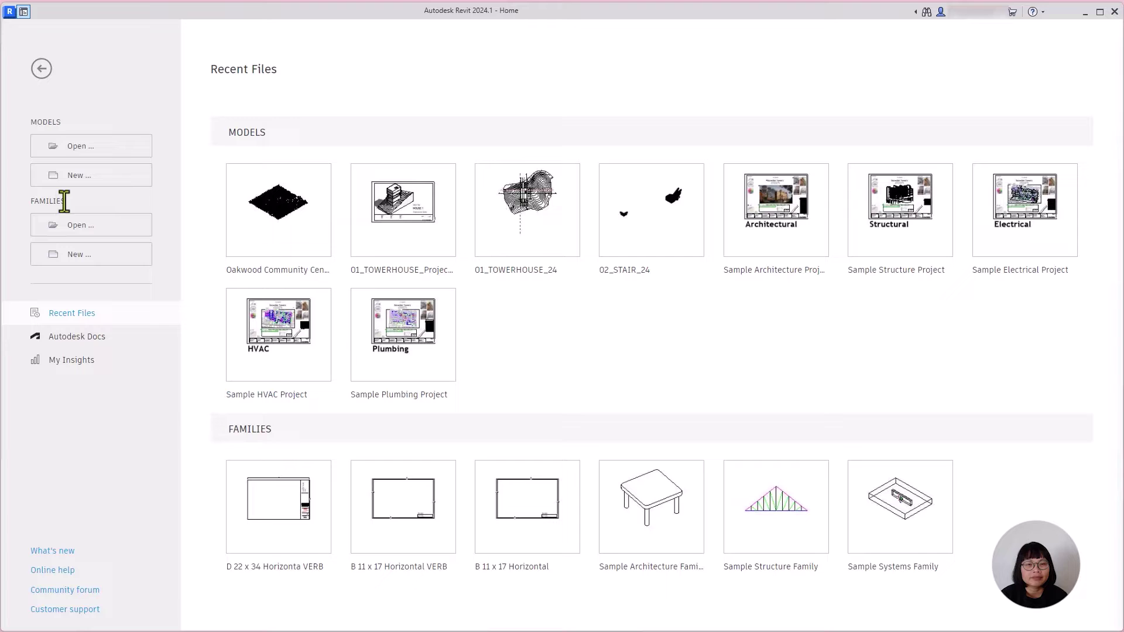
Step: Create a new Revit project from the default.rte template
click(97, 176)
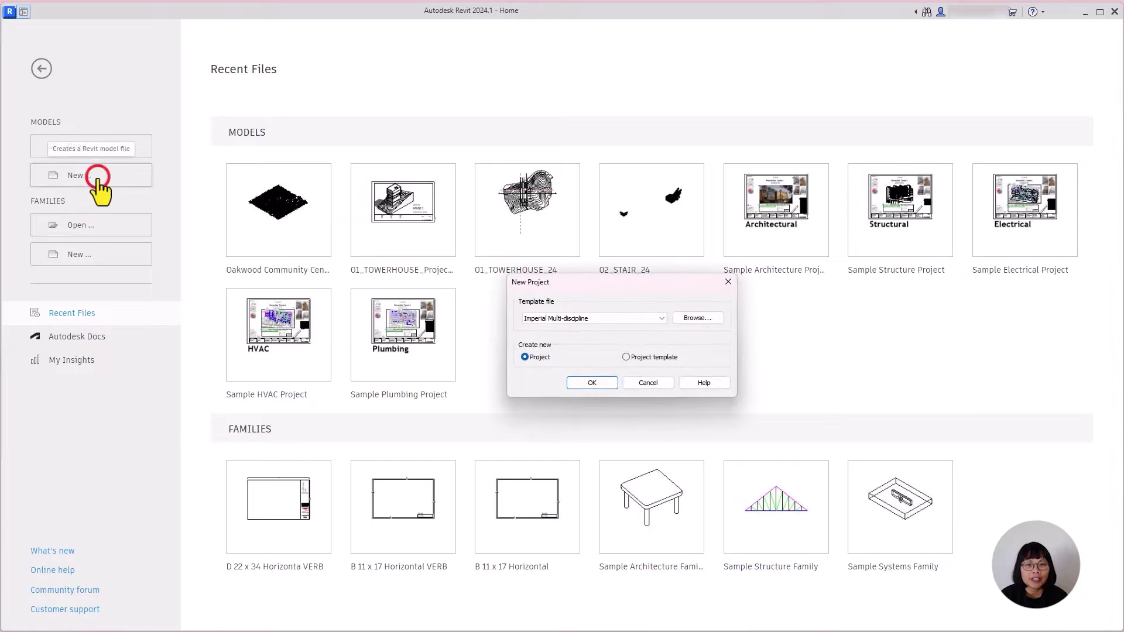
click(686, 318)
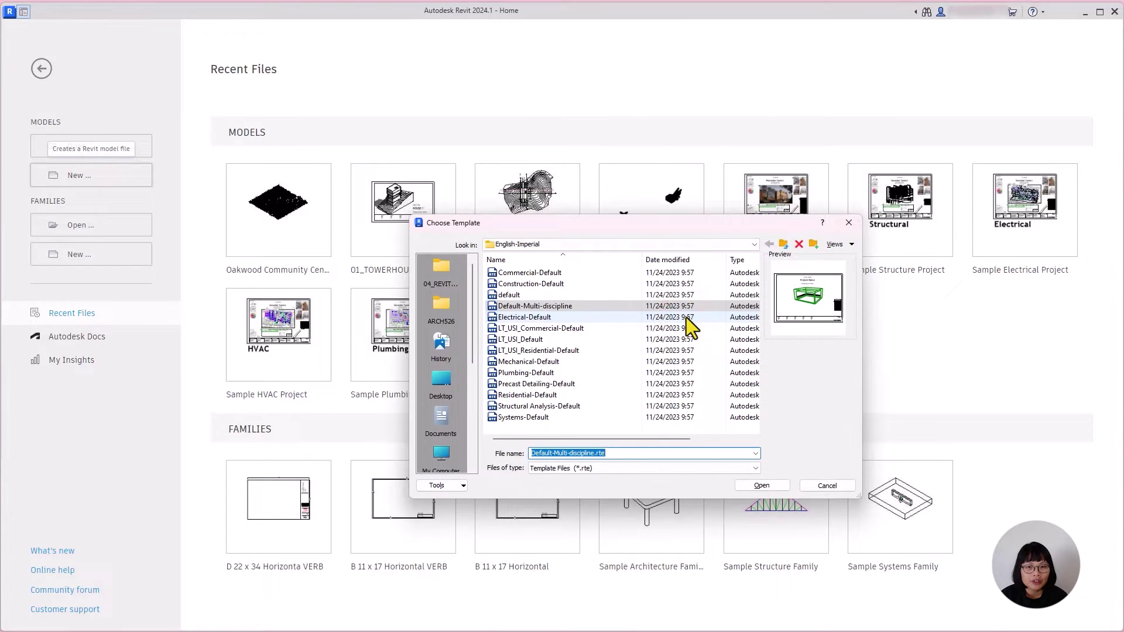
click(502, 293)
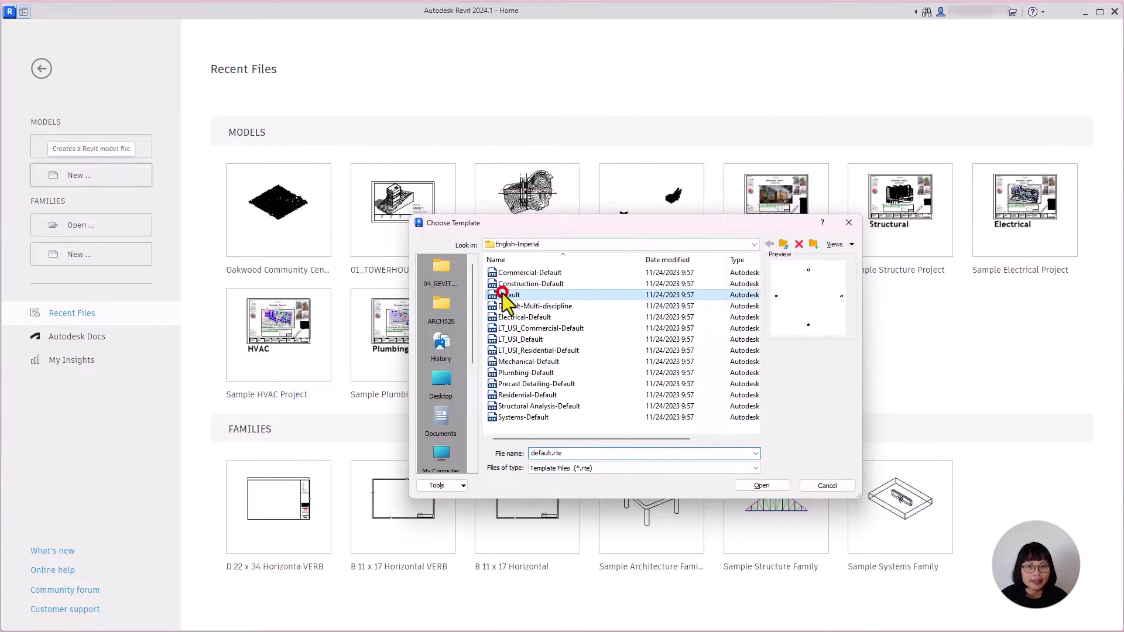
click(762, 486)
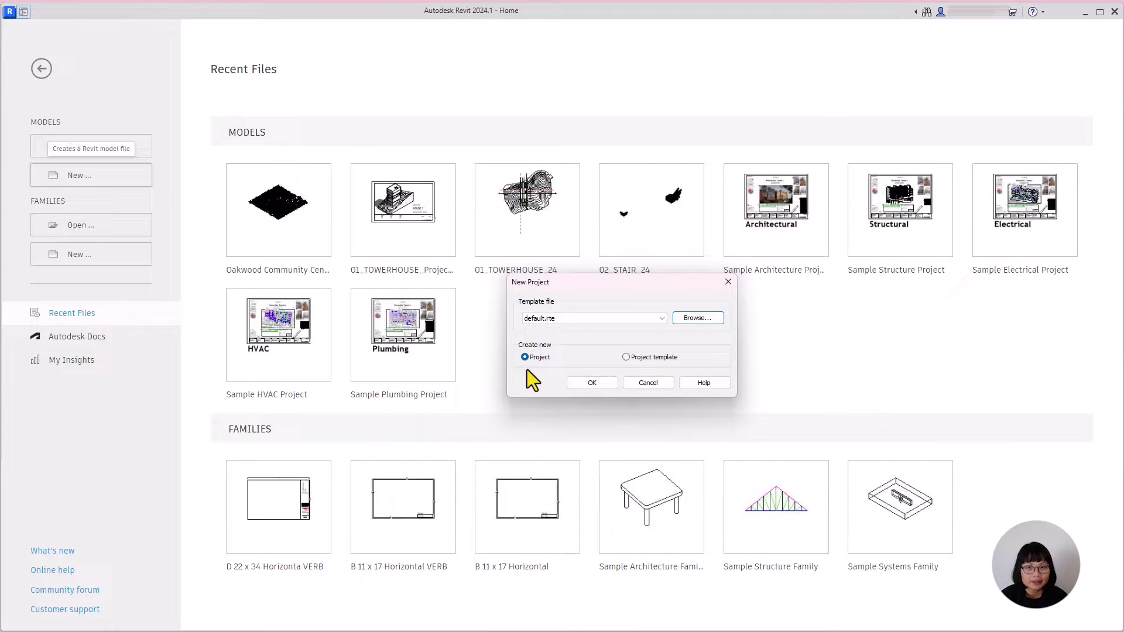
click(596, 384)
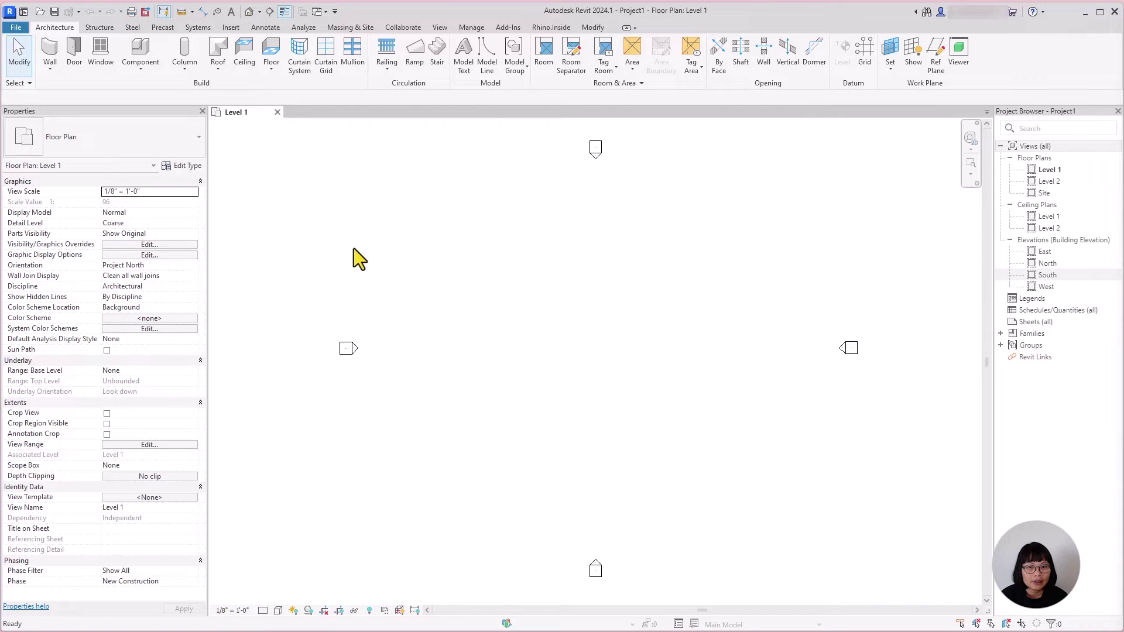
Step: Load the Oakwood Community Site Forma proposal after reviewing its import options
click(346, 28)
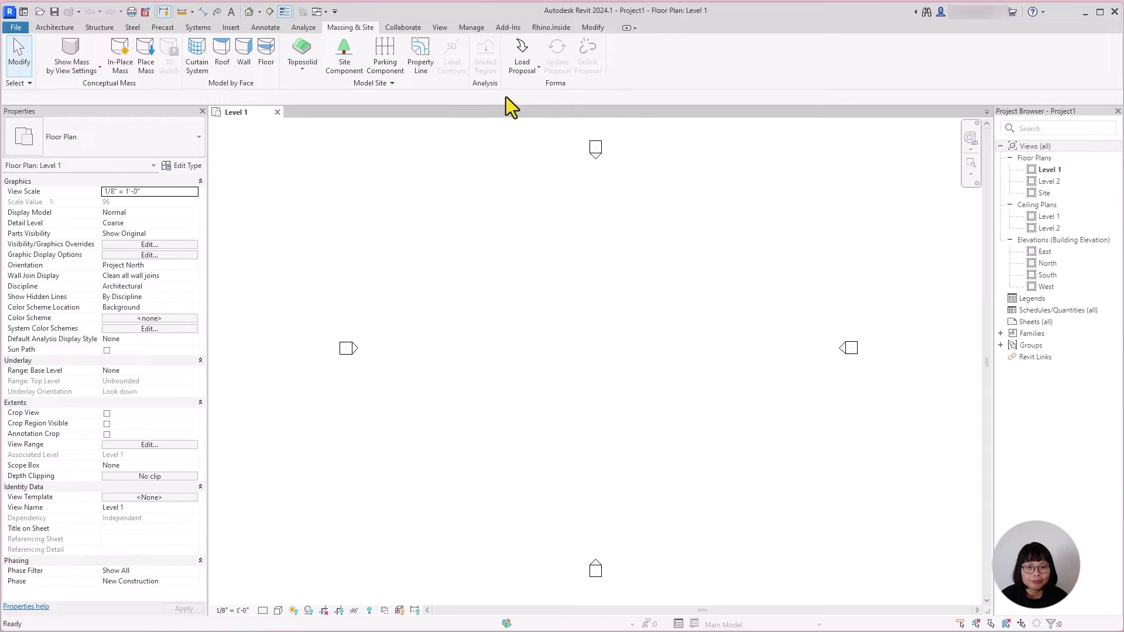
click(530, 69)
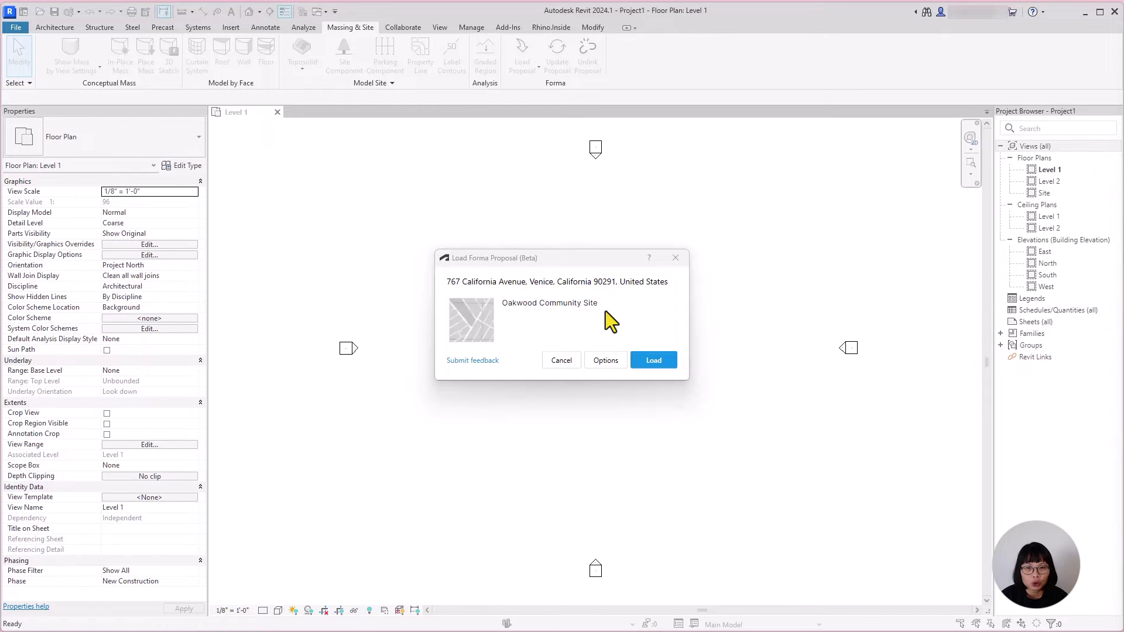
click(614, 361)
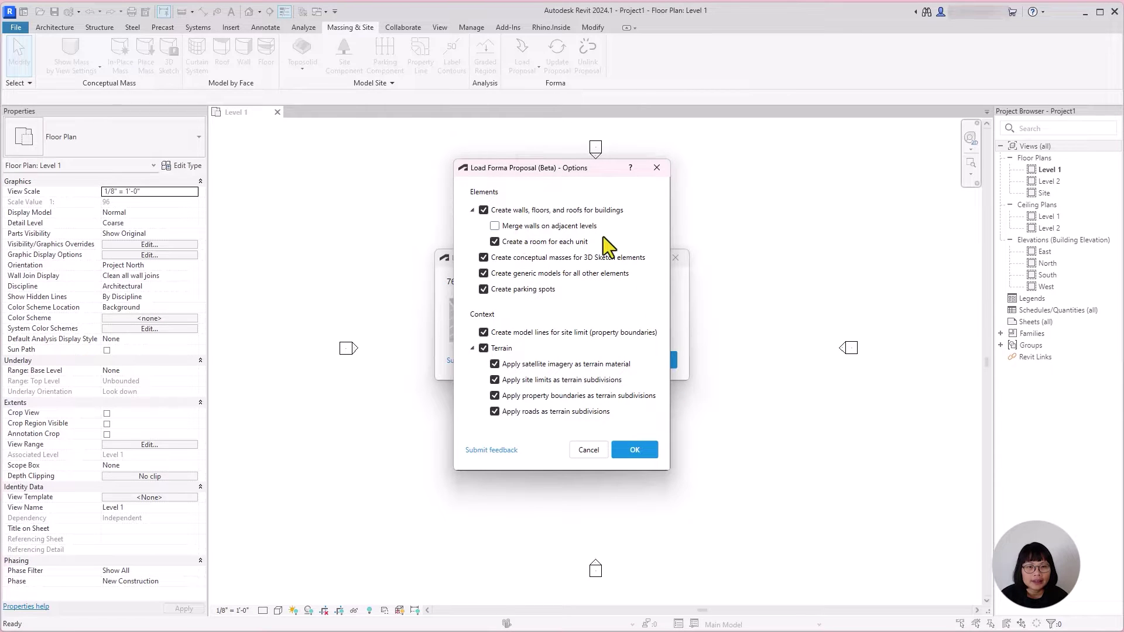
click(644, 455)
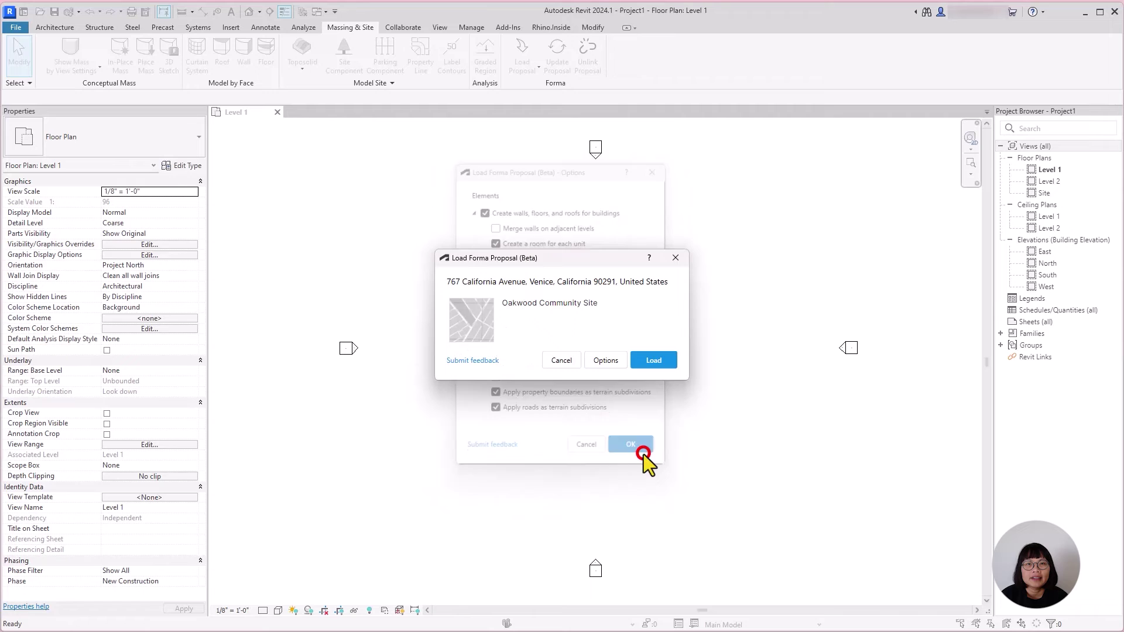
click(672, 358)
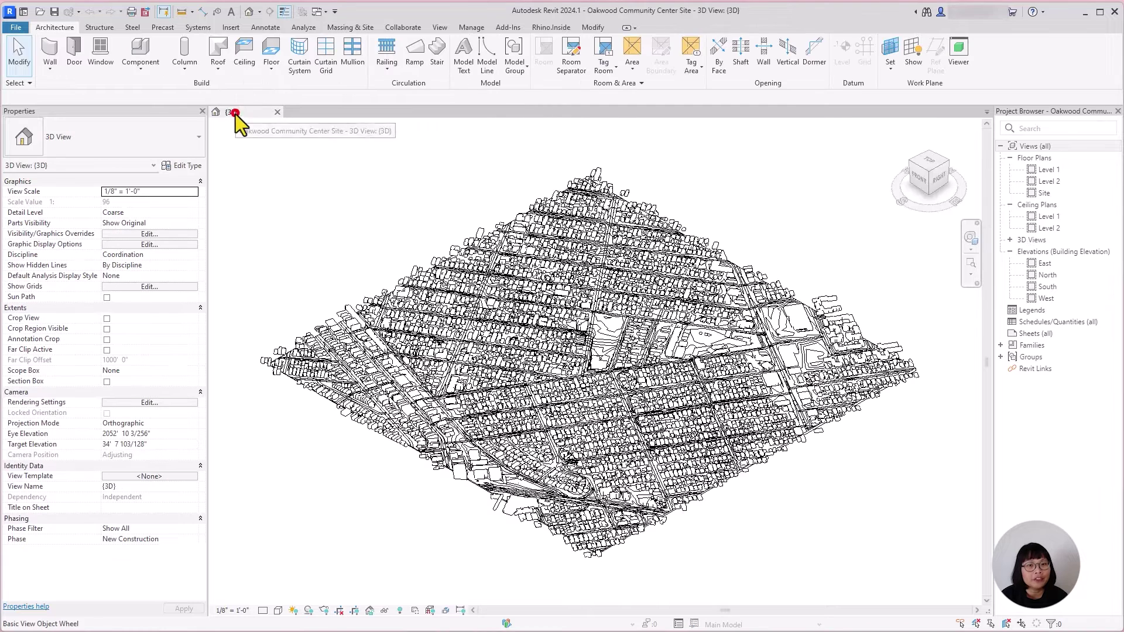
Step: Show the imported site's {3D} view in Shaded style and pan, zoom and orbit around the city
click(235, 114)
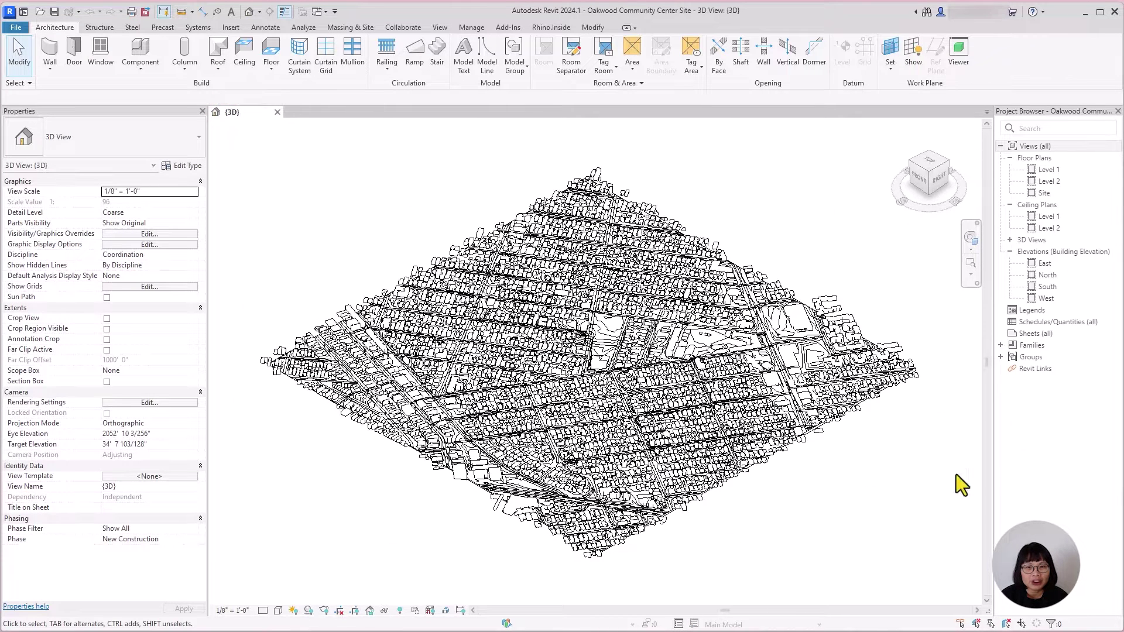
click(278, 611)
click(324, 564)
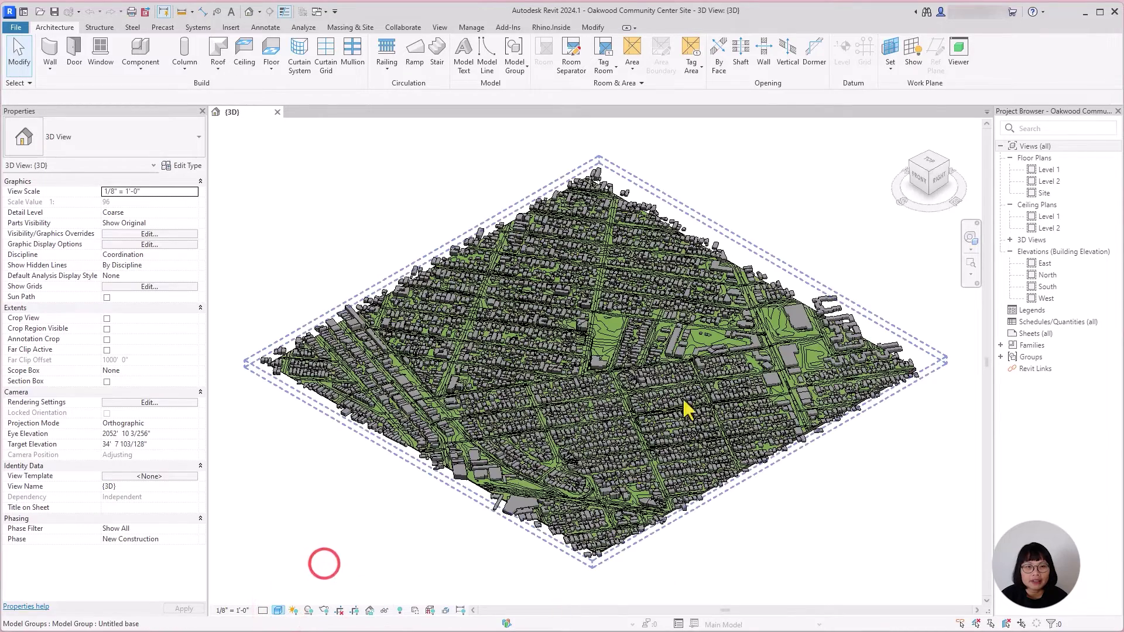
scroll(627, 331, up, 10)
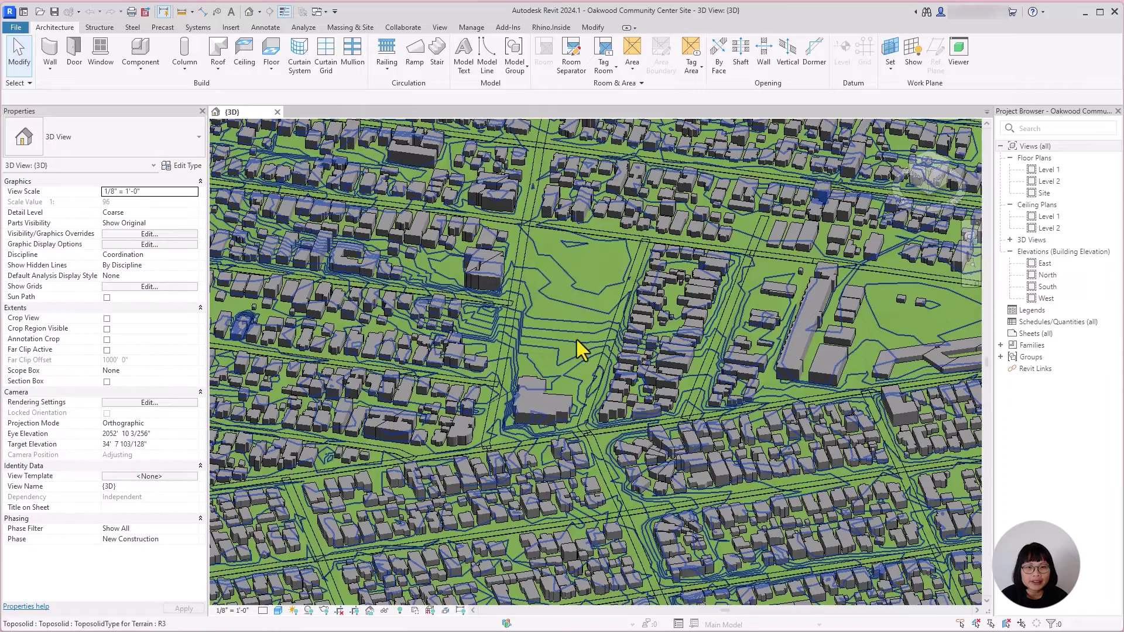
middle_drag(580, 349, 607, 376)
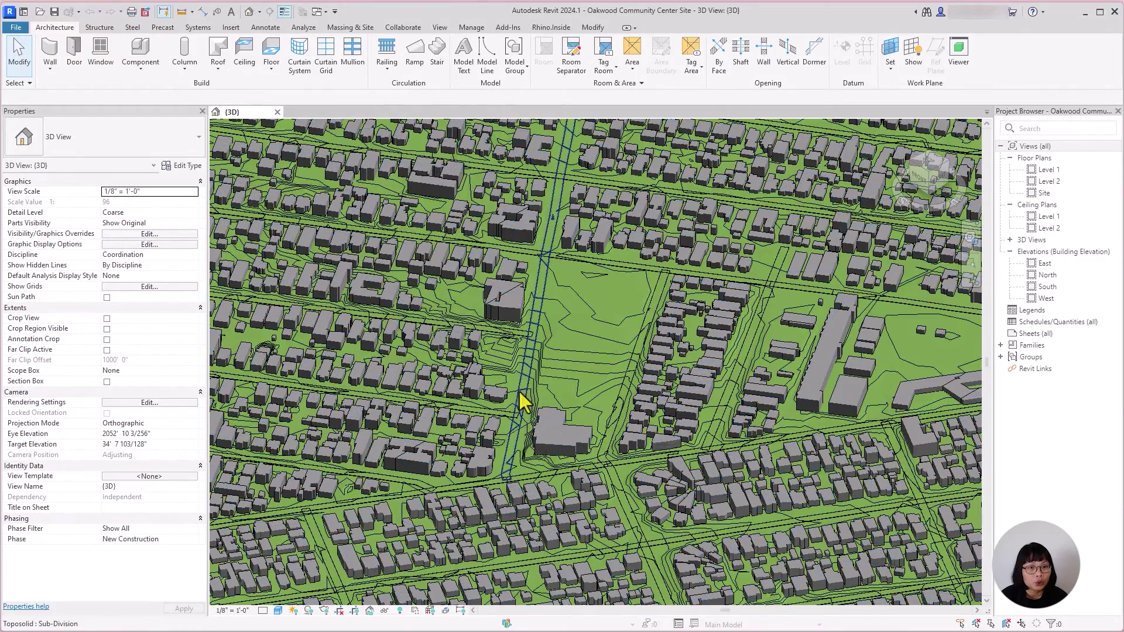
scroll(530, 408, down, 3)
shift+middle_drag(533, 411, 609, 387)
scroll(532, 400, down, 4)
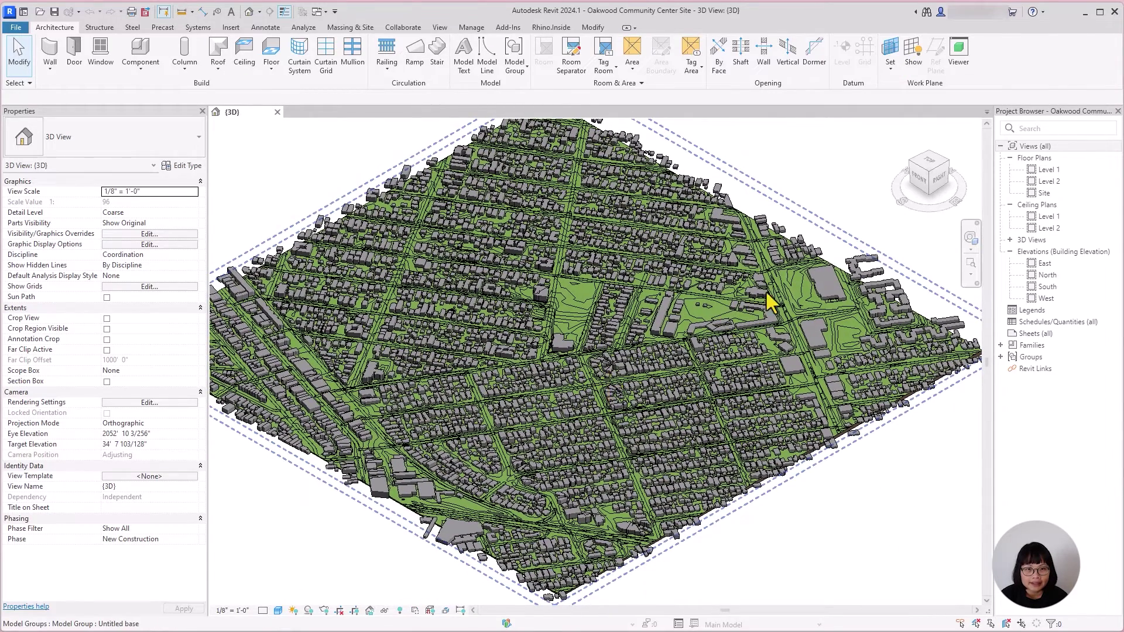
click(855, 260)
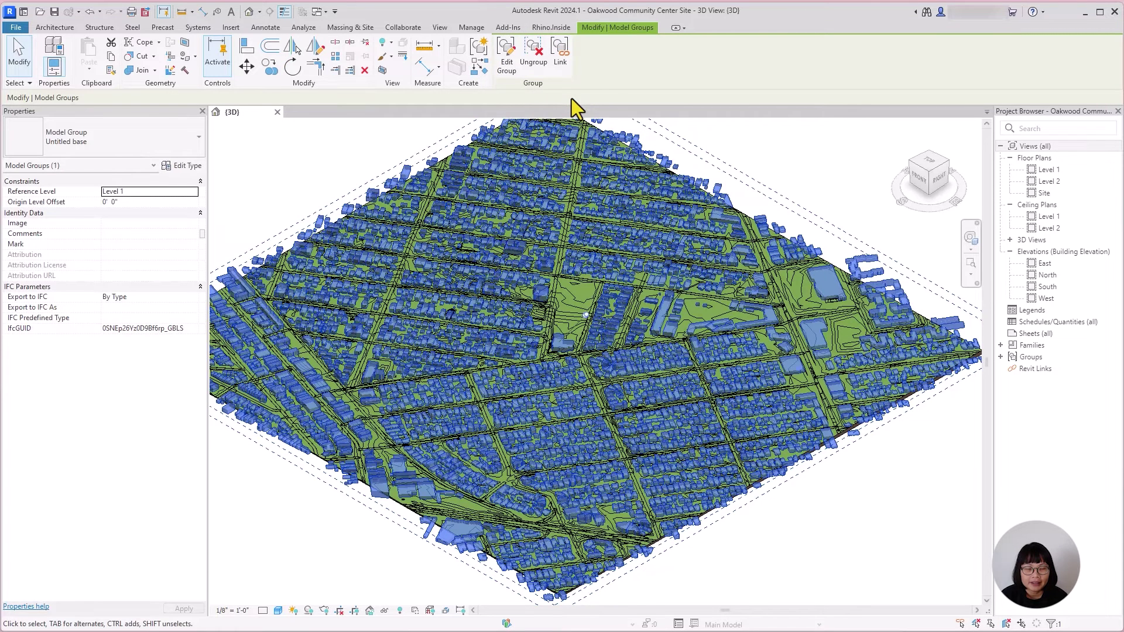
click(364, 45)
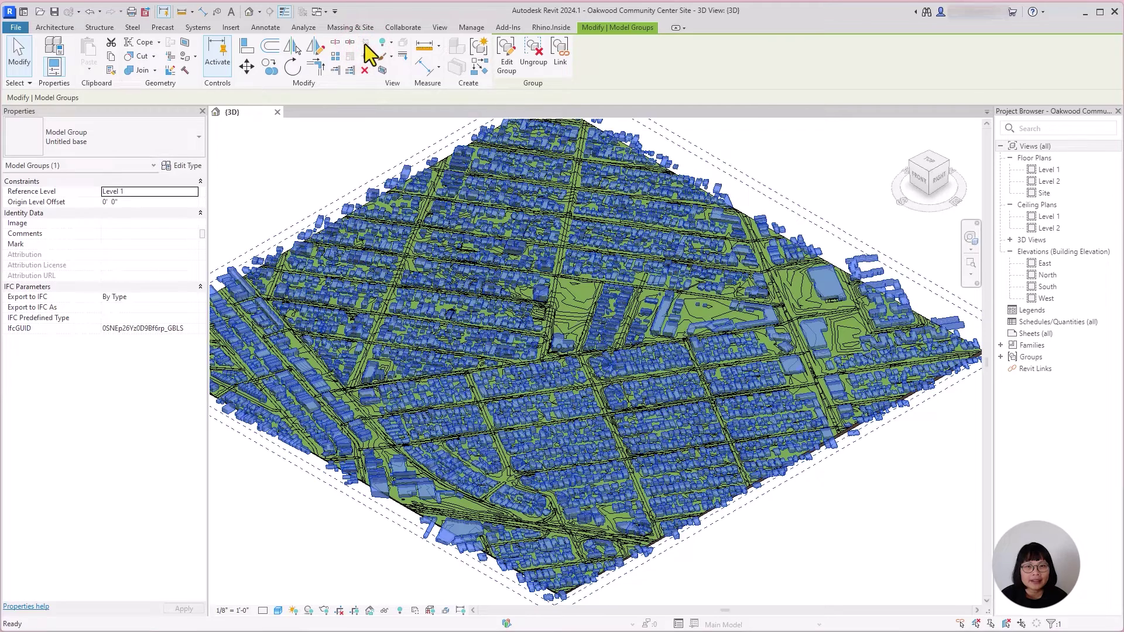
click(503, 59)
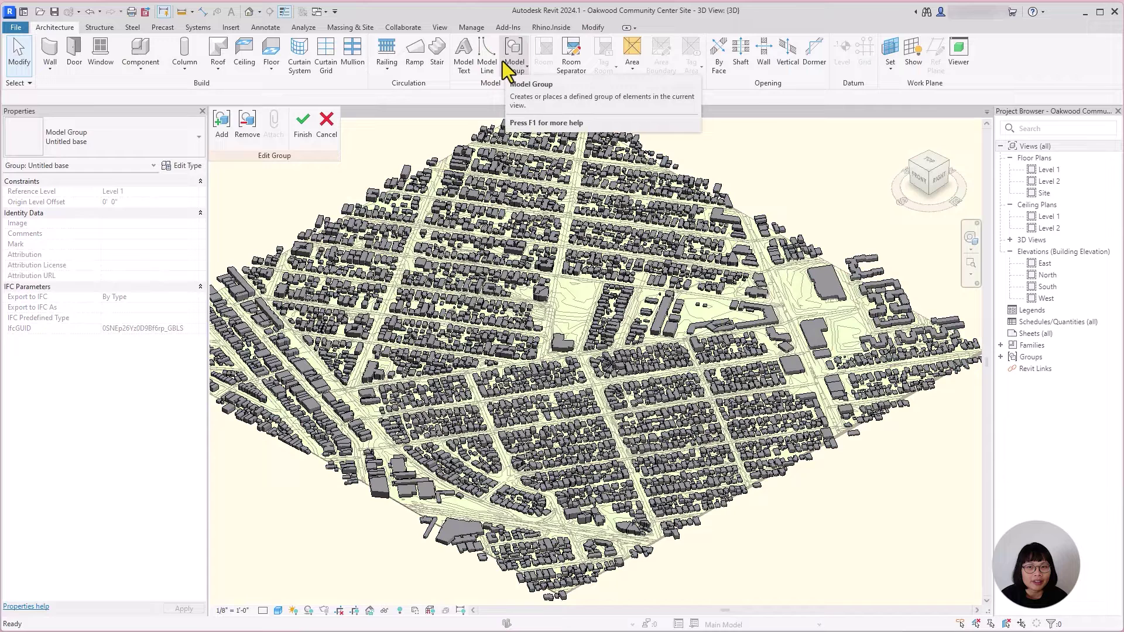
click(557, 339)
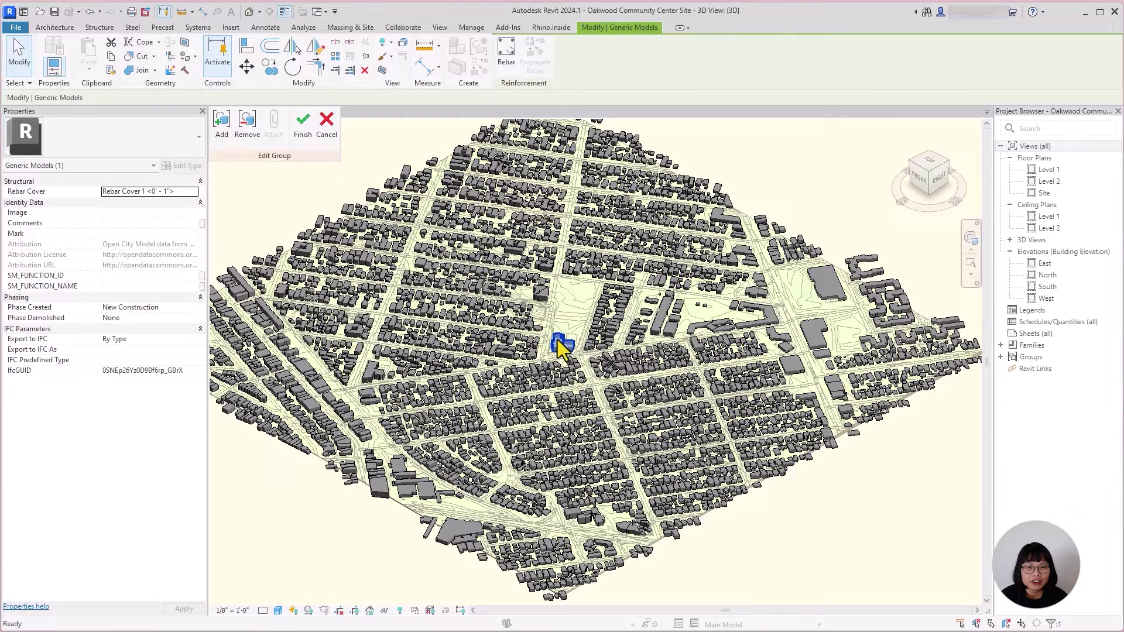
key(Escape)
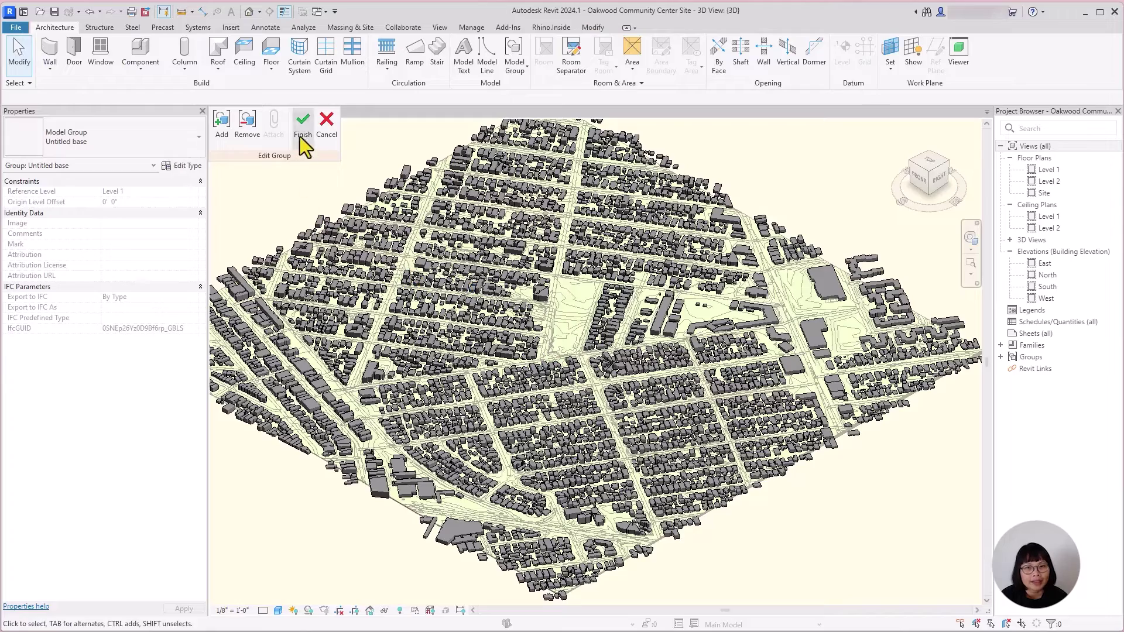
click(300, 135)
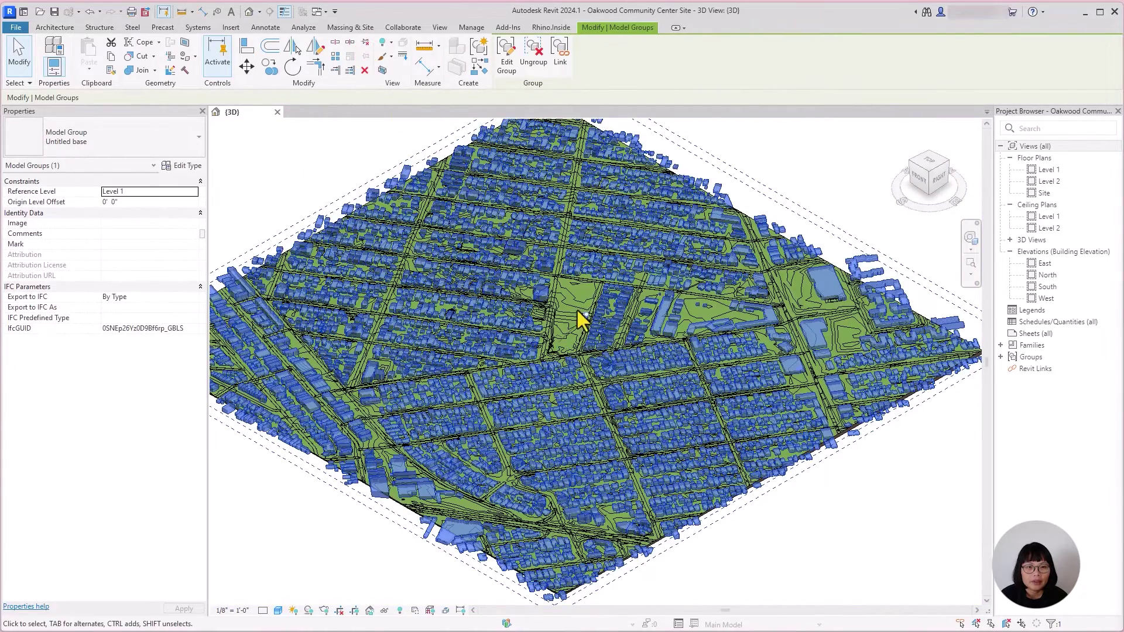
Step: Select the left, right, bottom and left vertical terrain sub-division strips
scroll(578, 308, up, 3)
scroll(579, 312, up, 5)
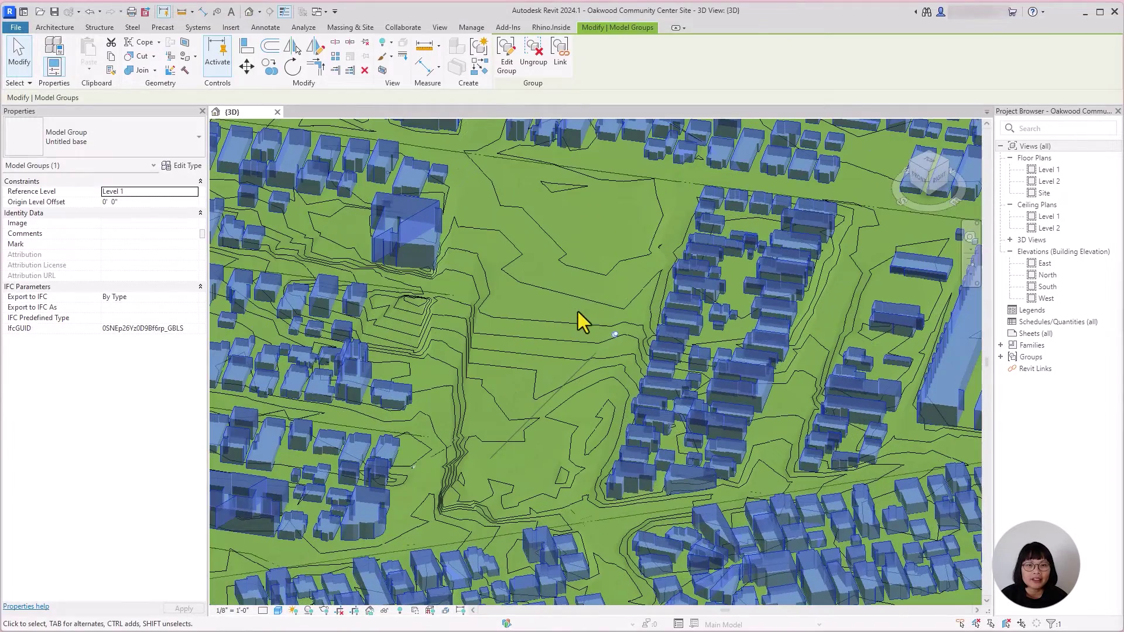
click(637, 318)
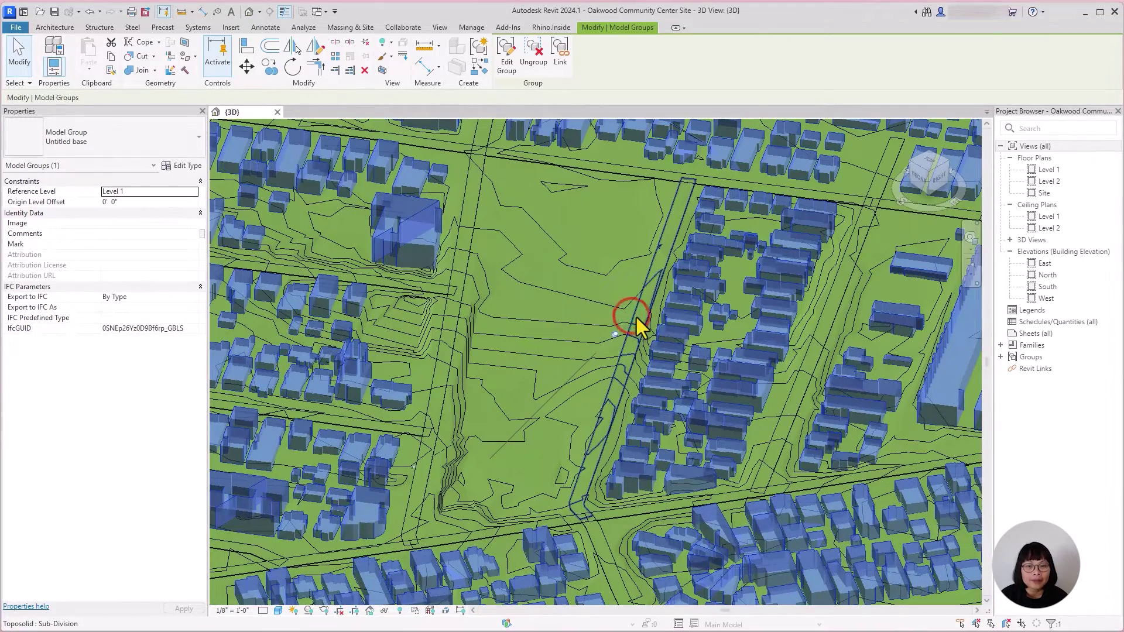
click(448, 322)
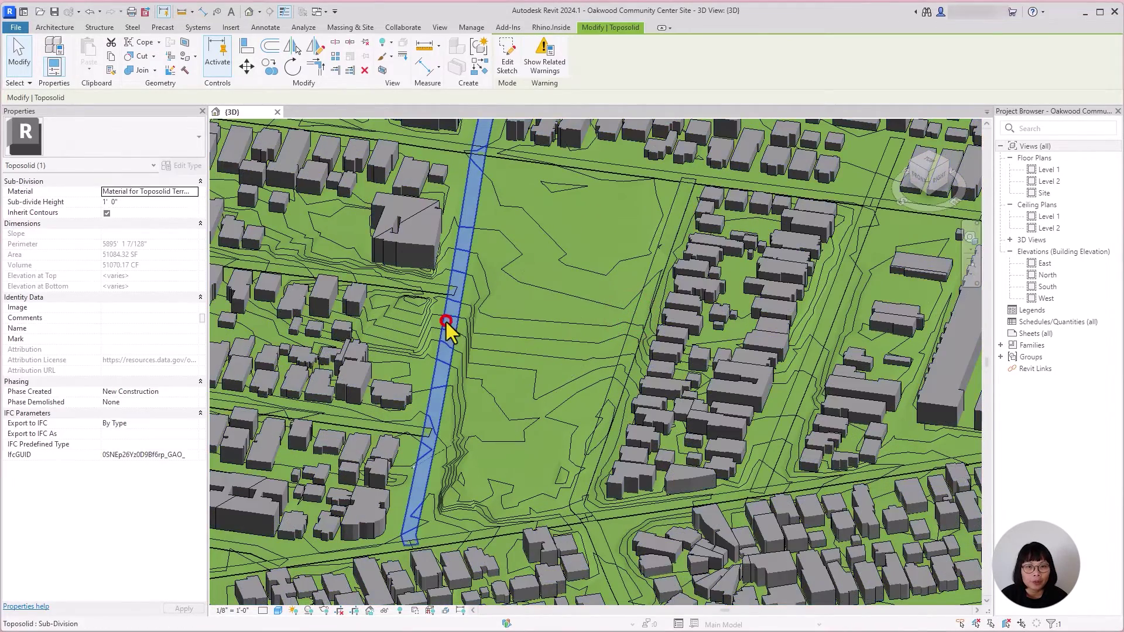
click(631, 330)
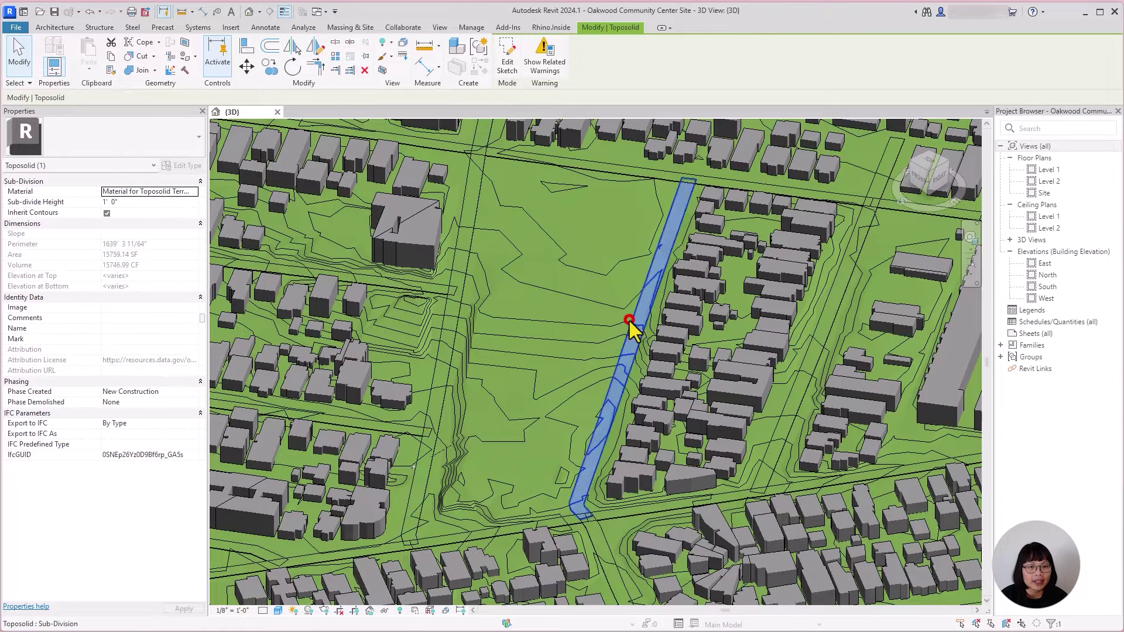
click(638, 514)
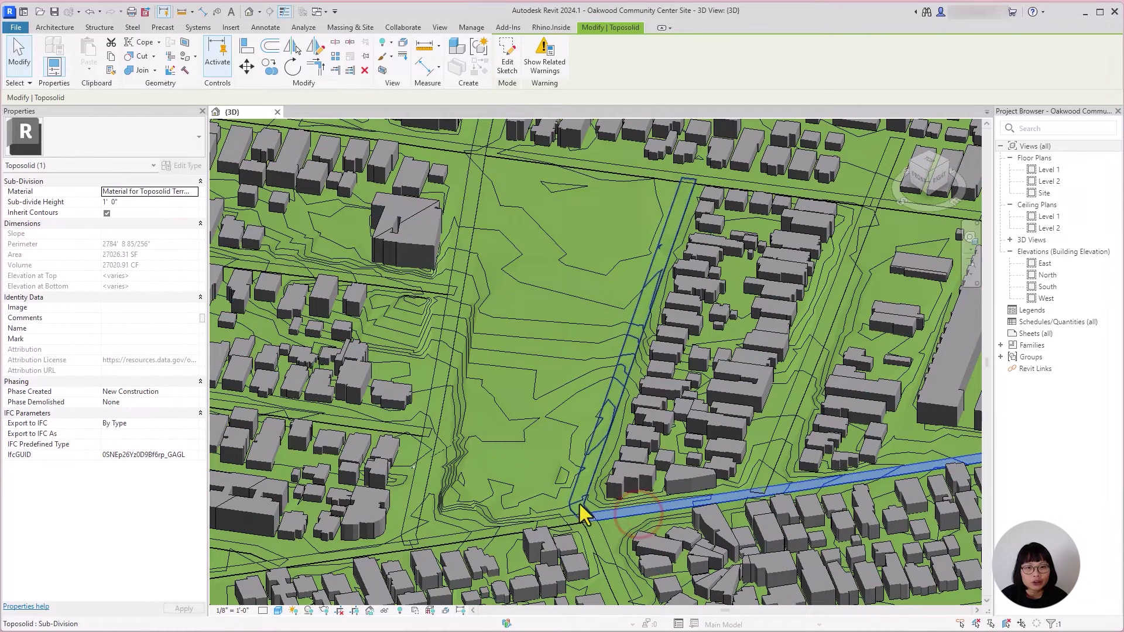
click(431, 458)
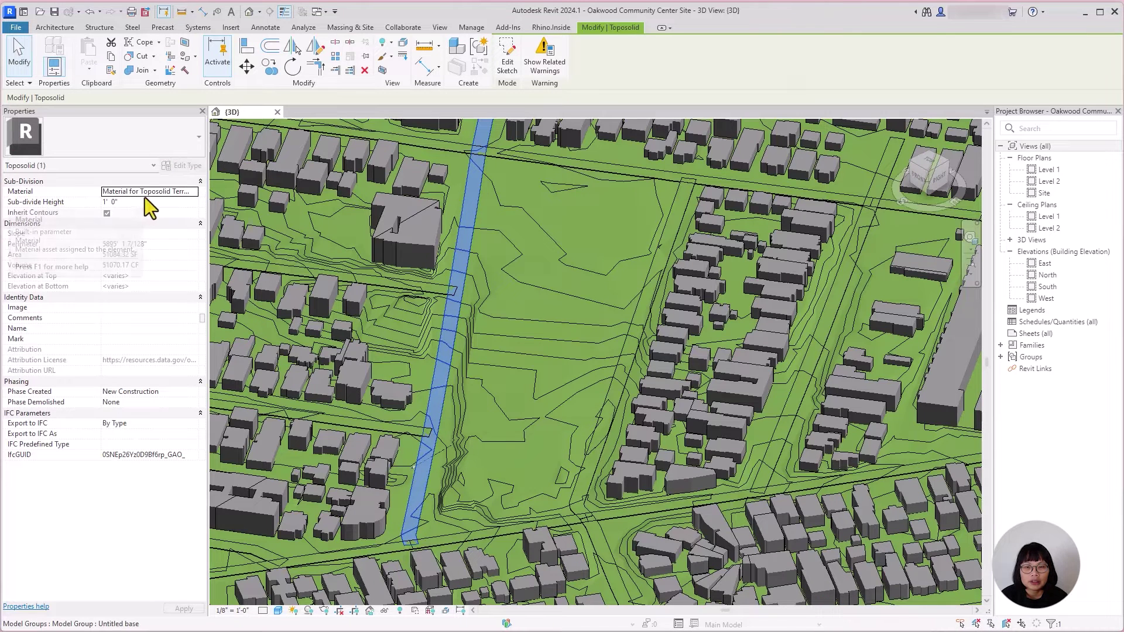
Step: Give the sub-divisions the Asphalt, Pavement, Light Grey material found by searching 'asphalt'
click(194, 194)
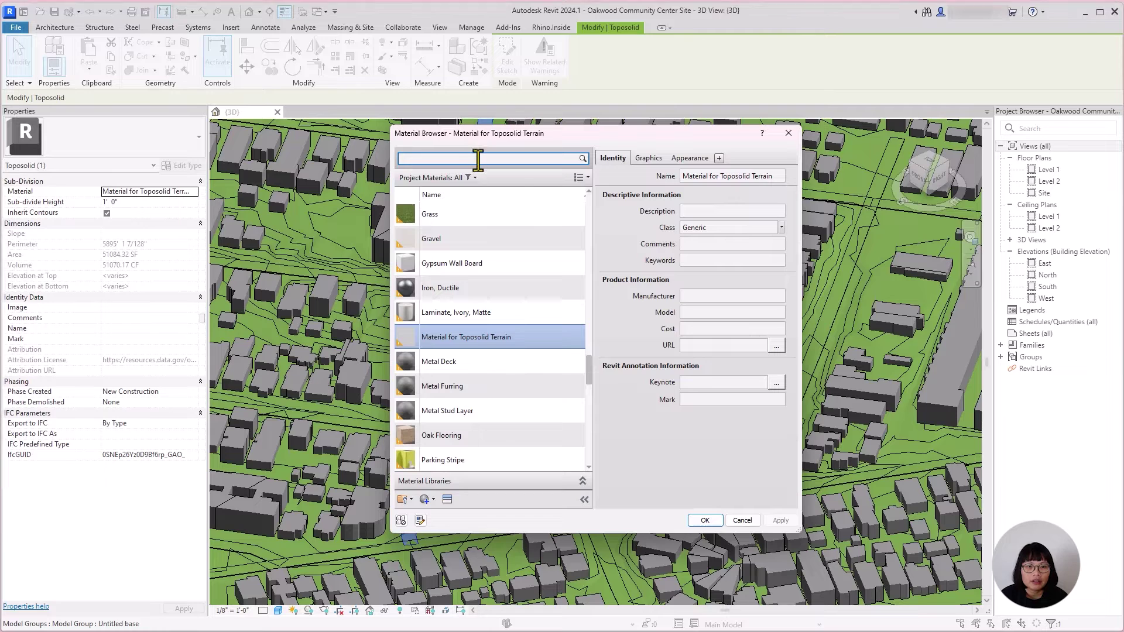
click(478, 159)
text(a)
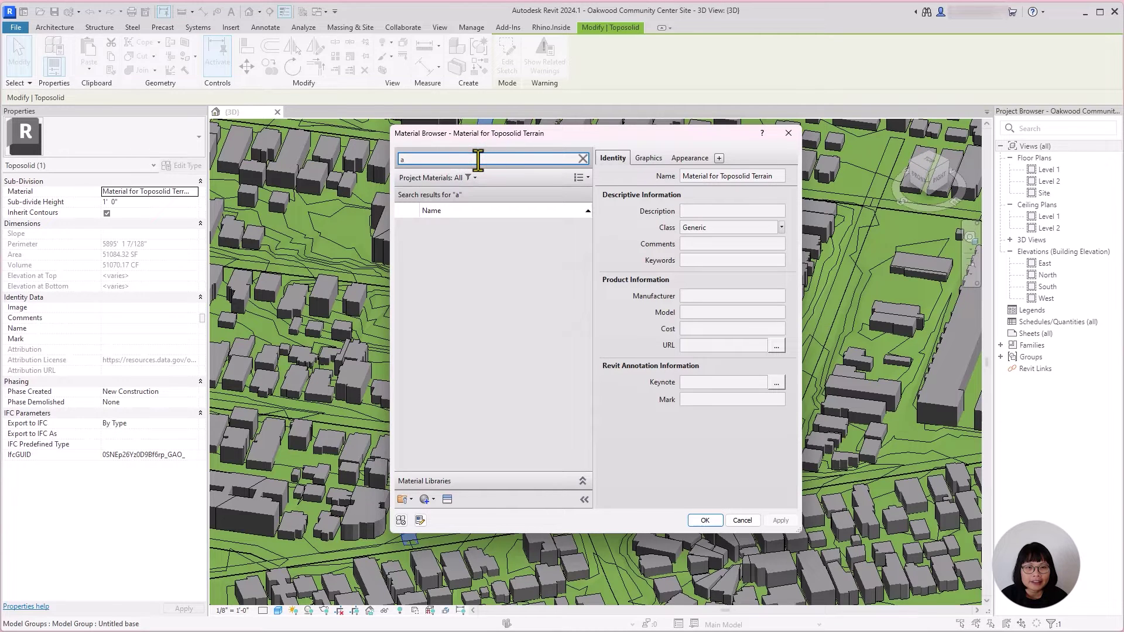
text(sphalt)
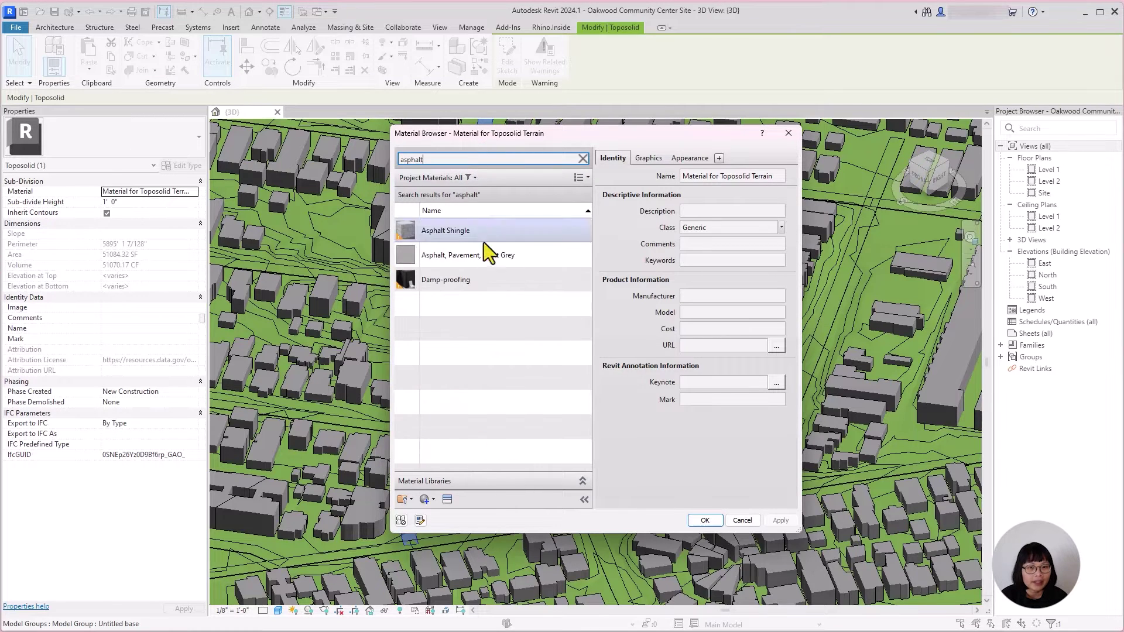
click(484, 252)
click(705, 520)
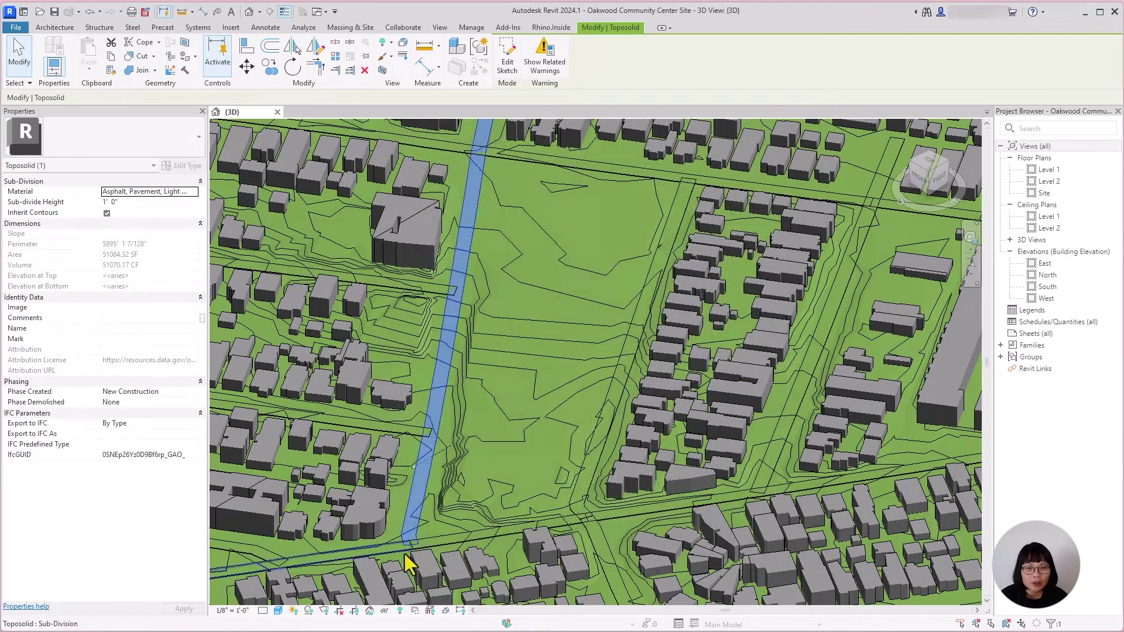
Step: Clear the selection and reselect the road sub-division strip beside the park
scroll(500, 468, down, 5)
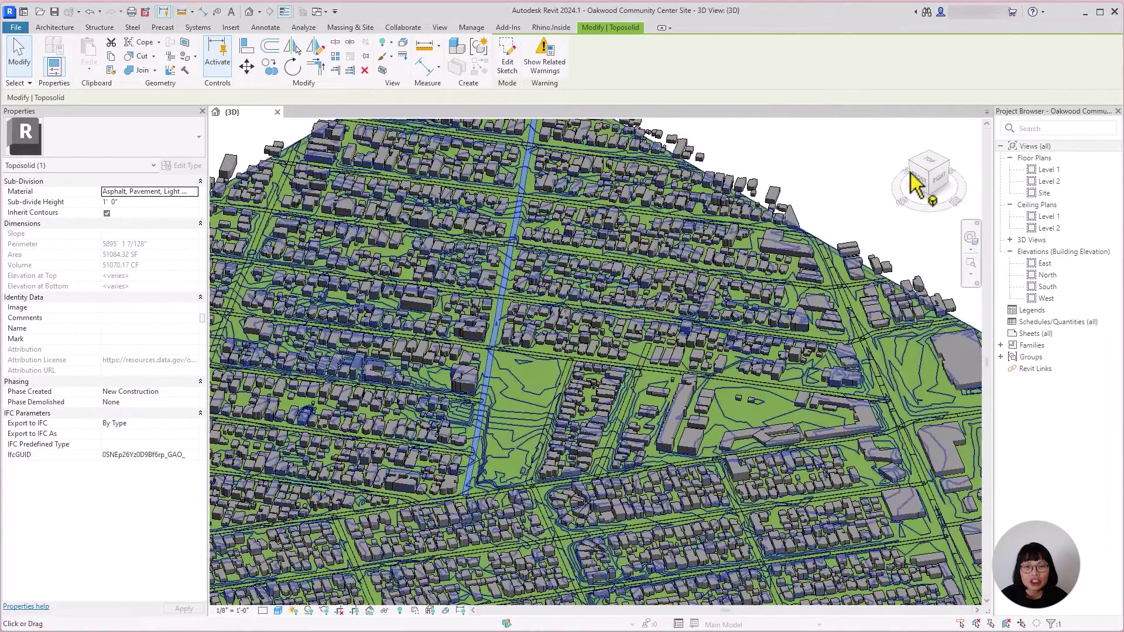
click(833, 185)
scroll(504, 383, up, 5)
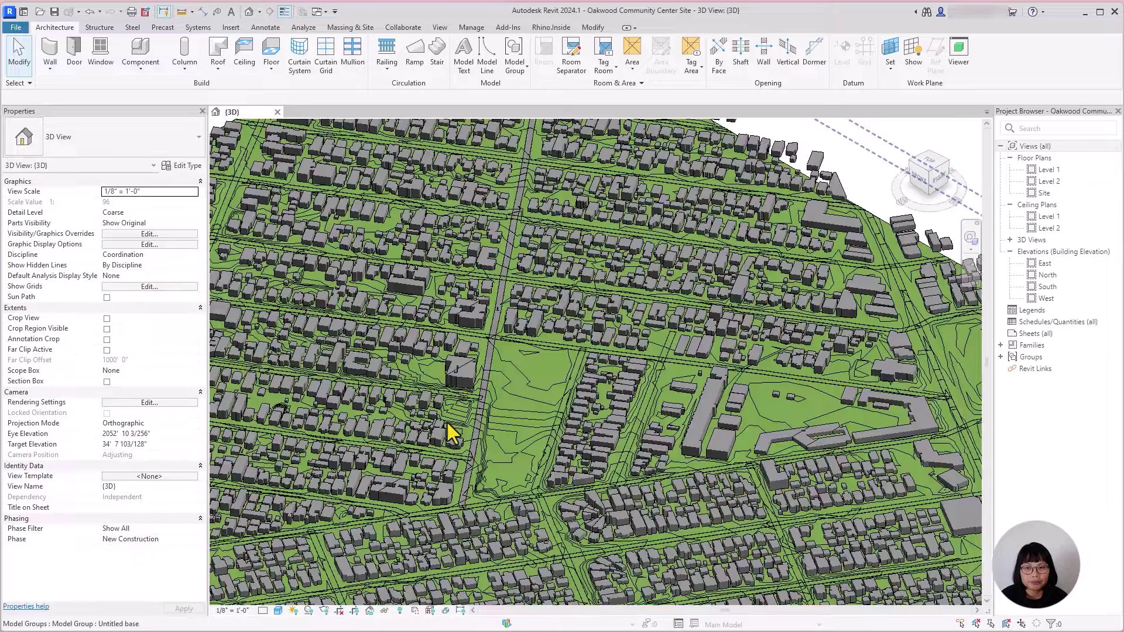
click(503, 383)
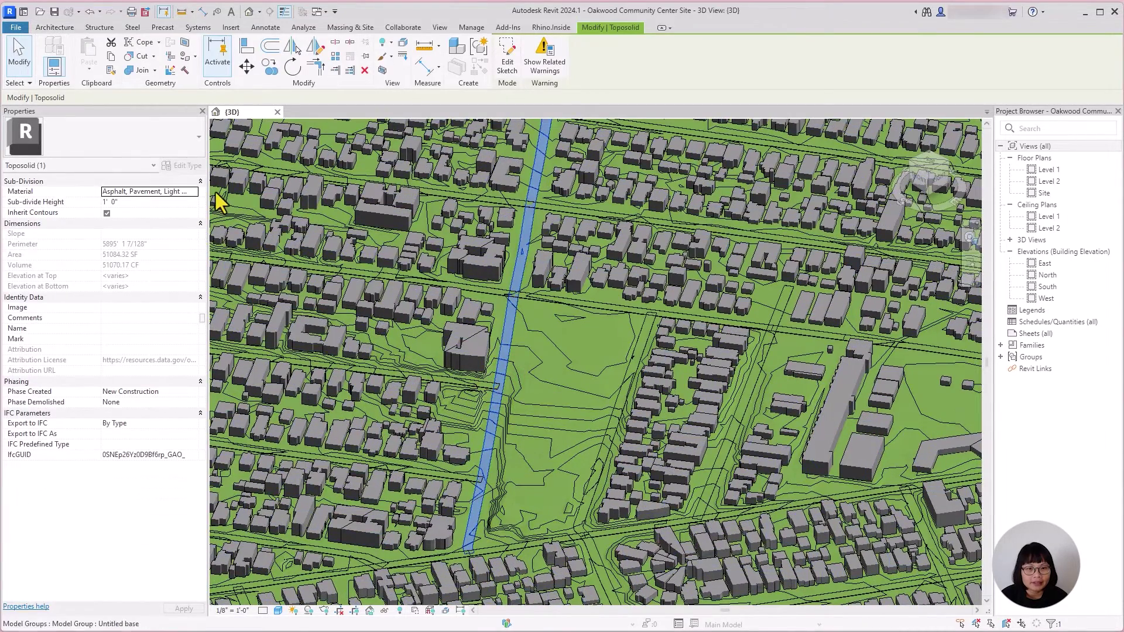
Step: Set the sub-divide height to 1" after the invalid 0 value, and uncheck Inherit Contours
click(124, 203)
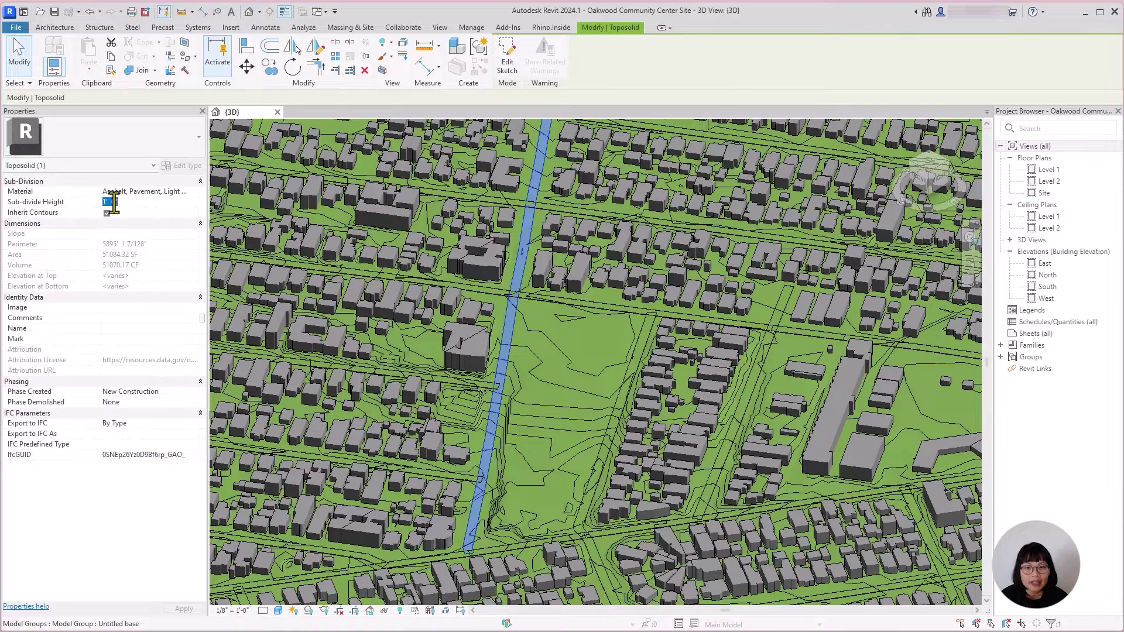
click(113, 202)
drag(113, 202, 104, 205)
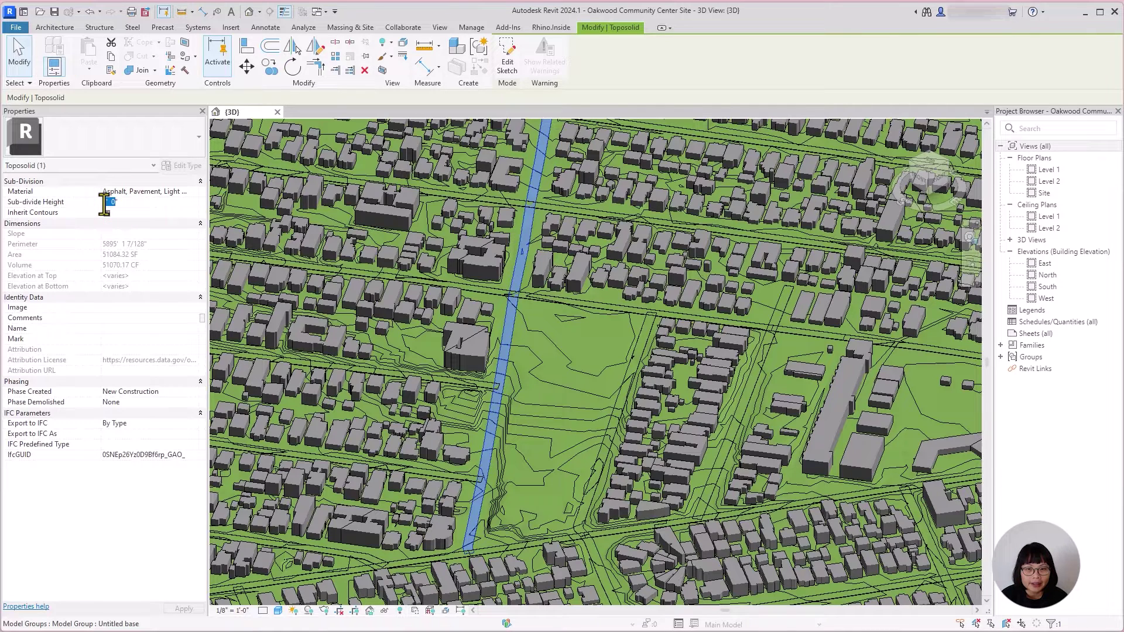
key(BackSpace)
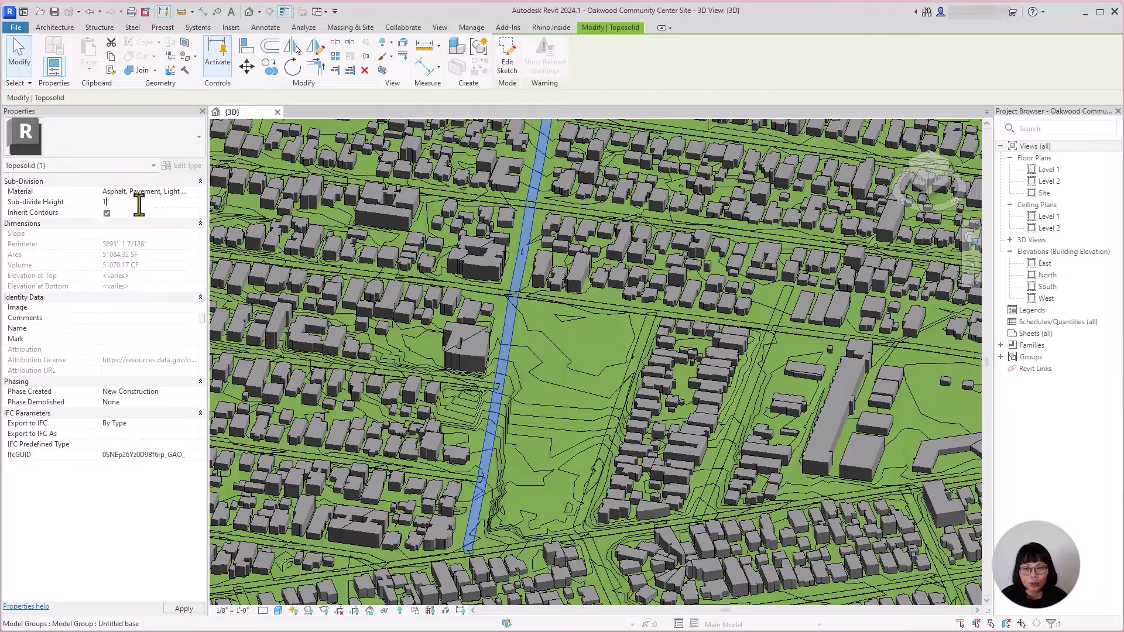
click(138, 203)
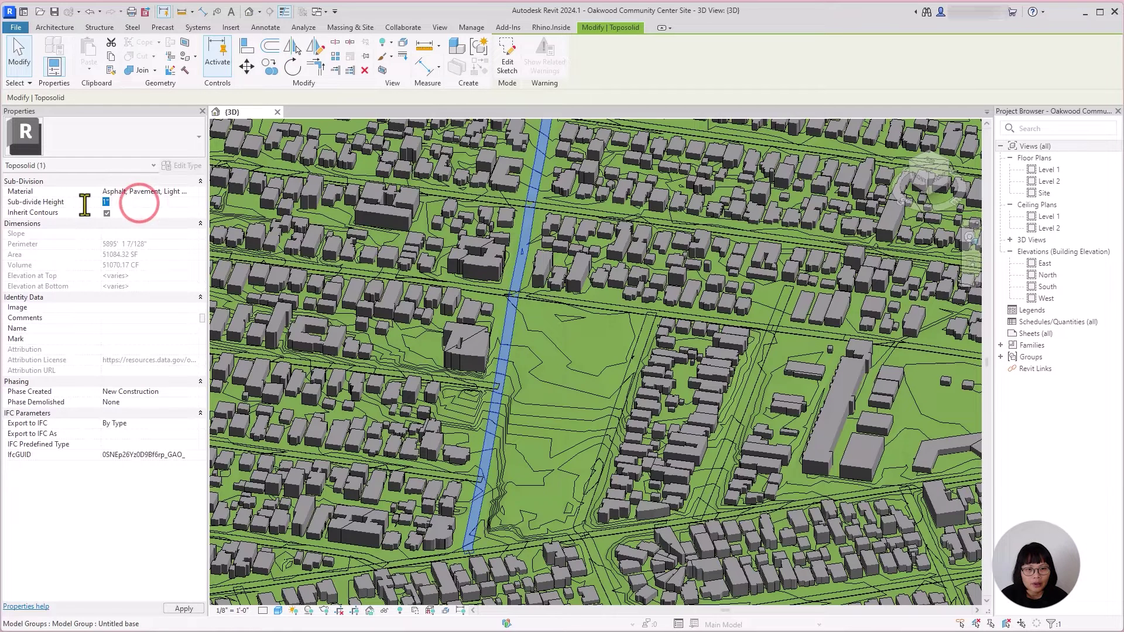
text(0)
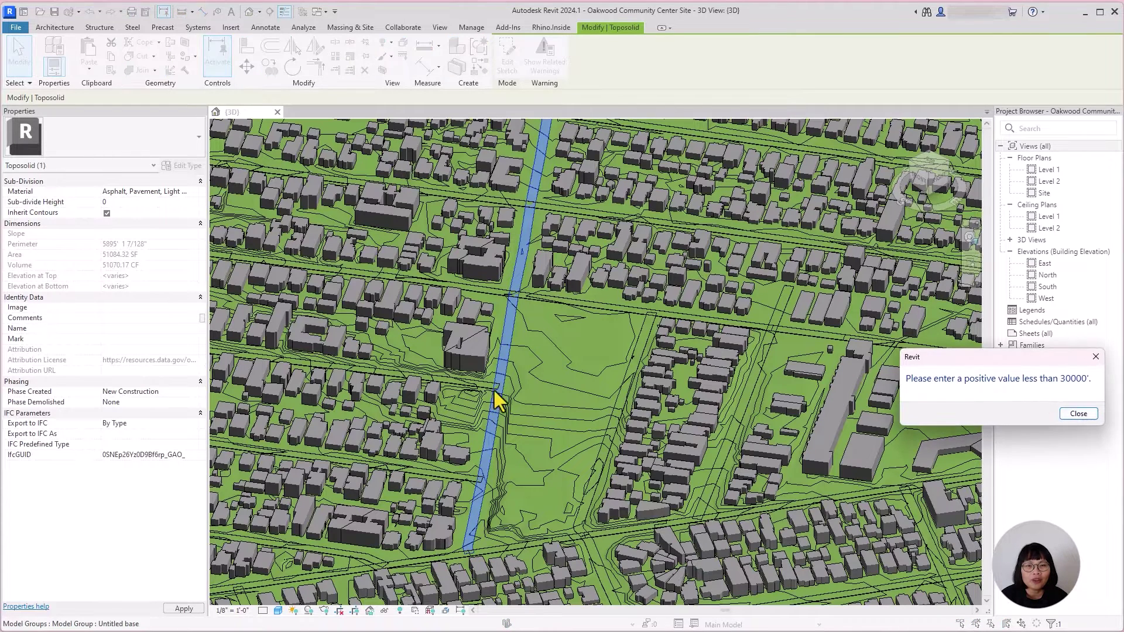
drag(1009, 358, 537, 248)
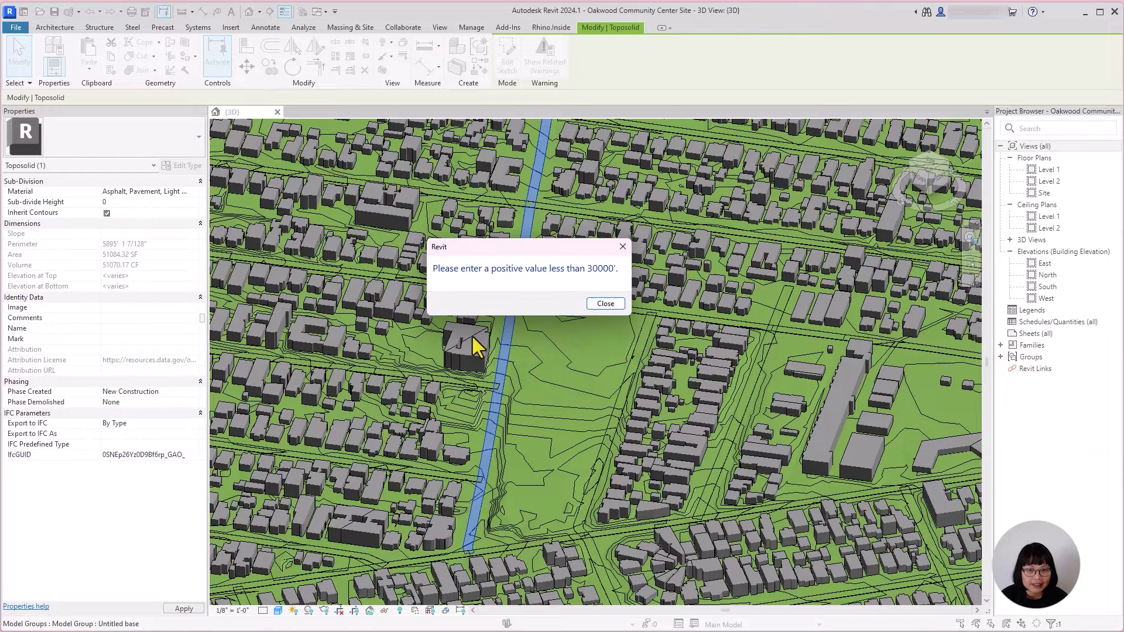
click(624, 245)
click(160, 202)
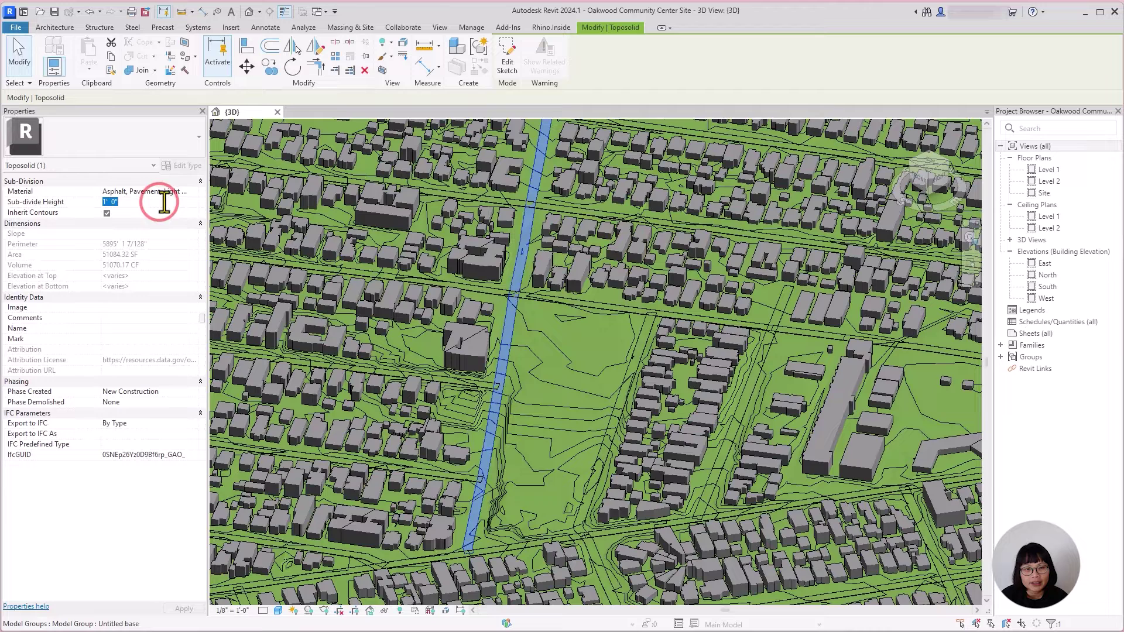
text(1")
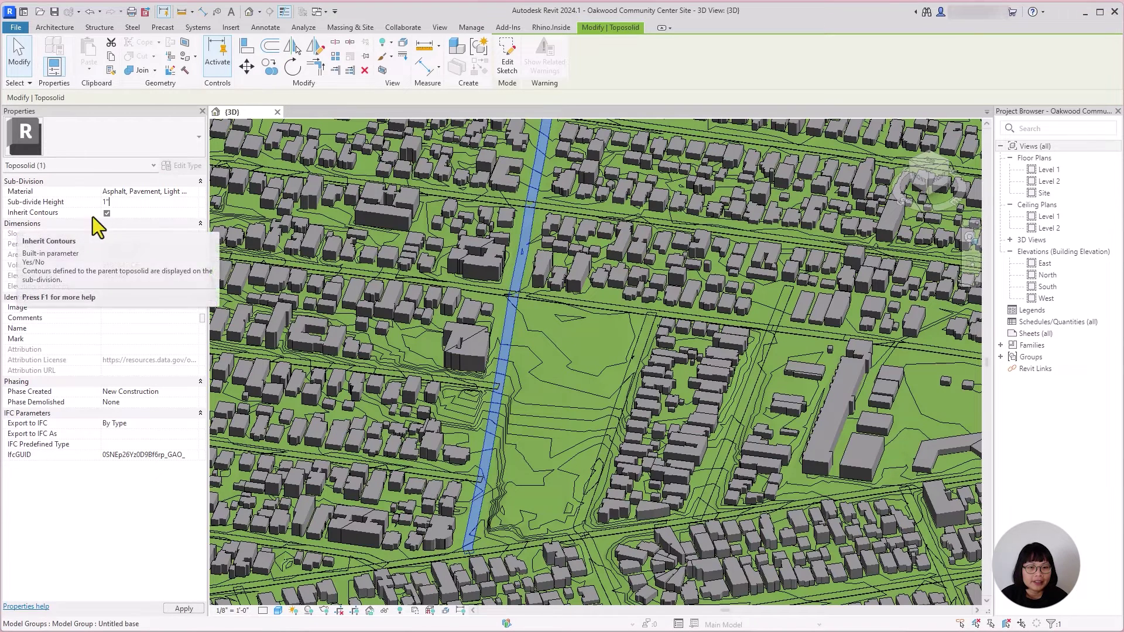
click(107, 213)
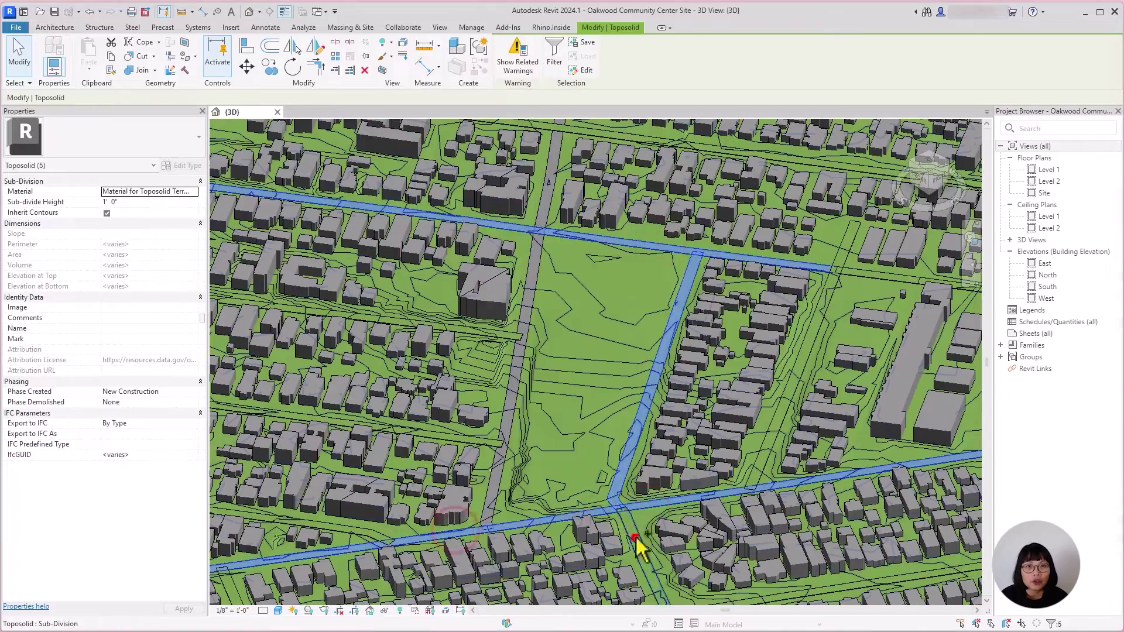
Step: Give the other road strips Asphalt, Pavement, Light Grey, 1" height and no inherited contours
click(193, 192)
text(asphalt)
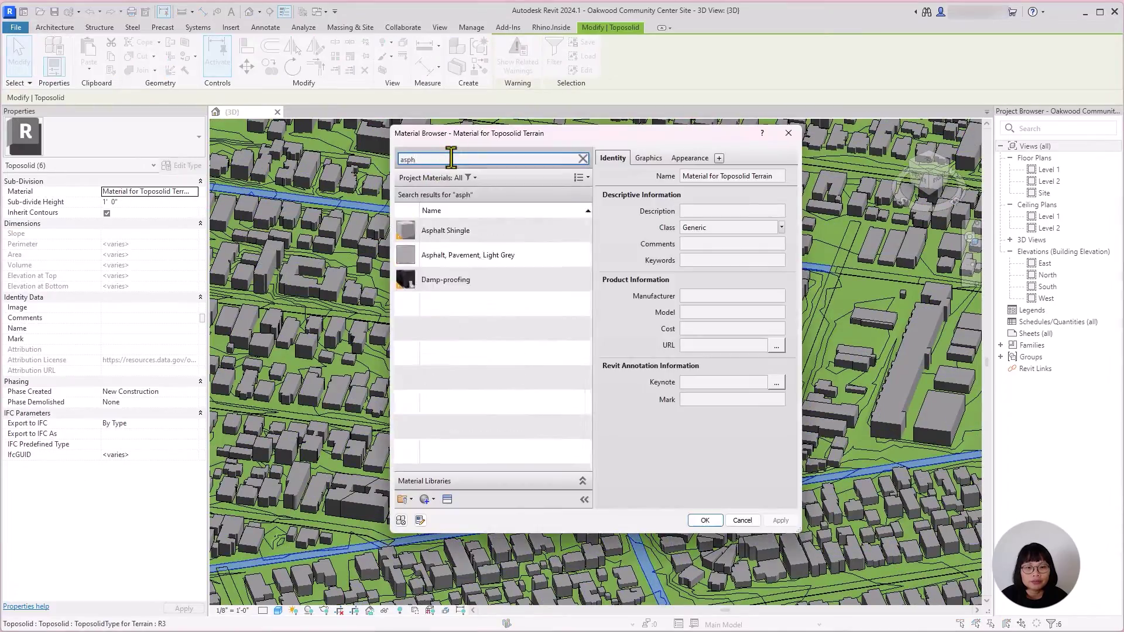
click(477, 253)
click(778, 519)
triple_click(149, 202)
text(1")
click(107, 212)
click(175, 608)
click(795, 266)
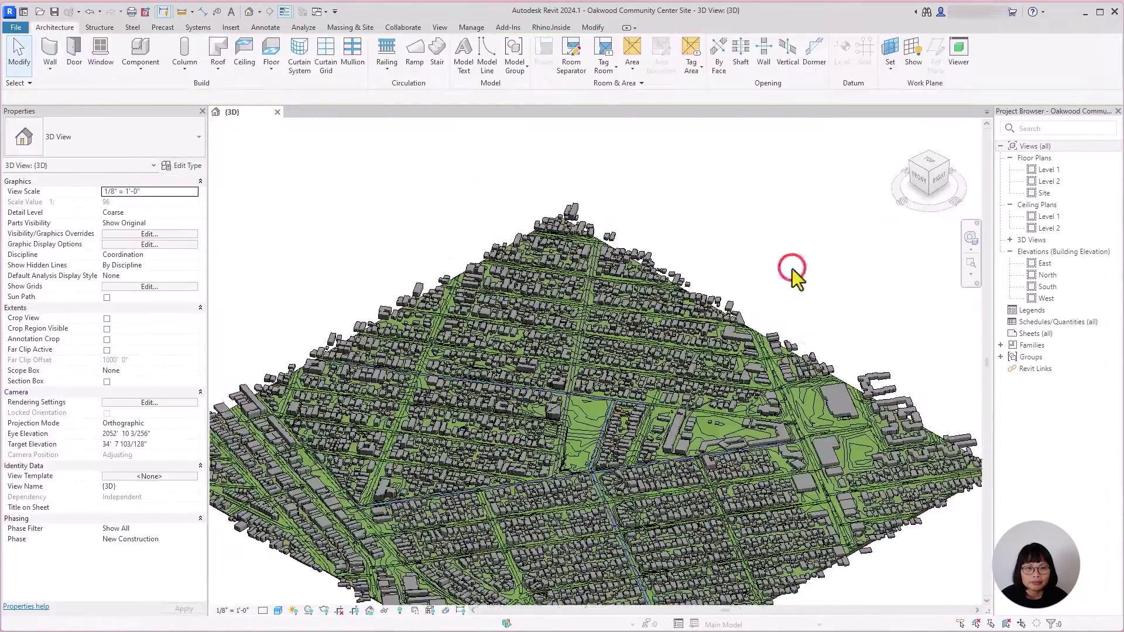
scroll(796, 271, up, 5)
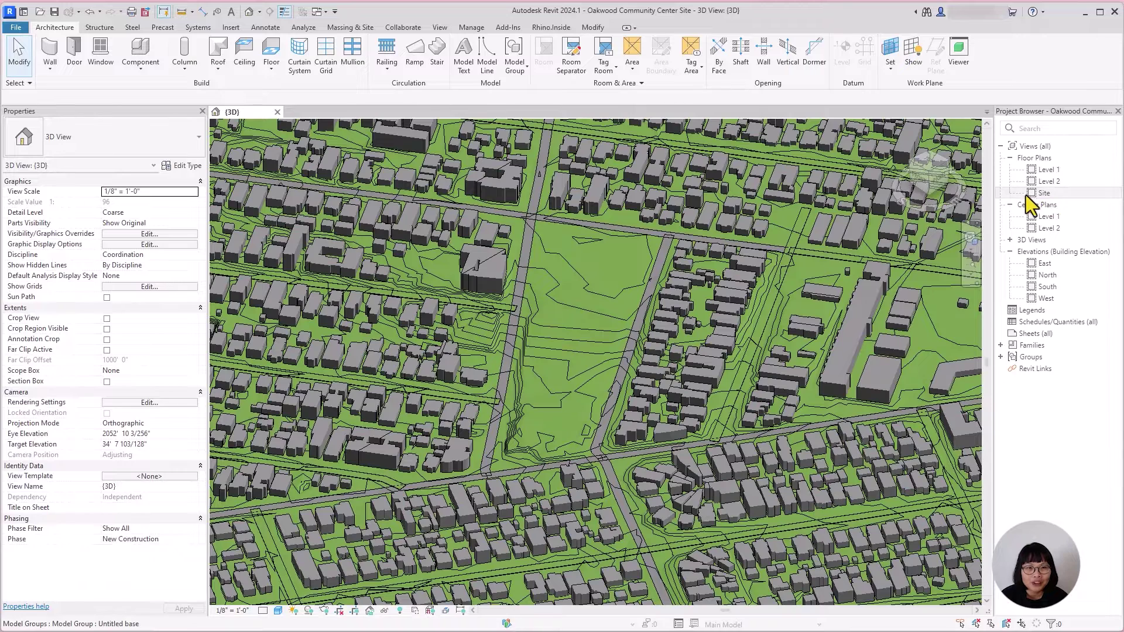
Step: Open the Site plan, inspect the survey point, and Tab-cycle to select the project base point
double_click(1051, 193)
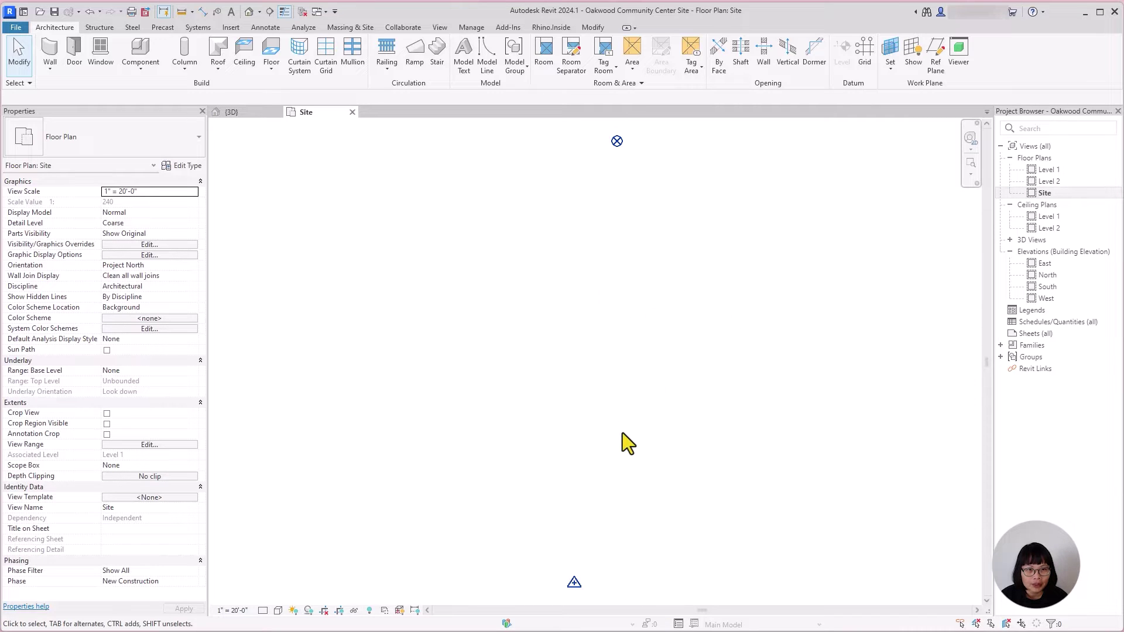
click(574, 585)
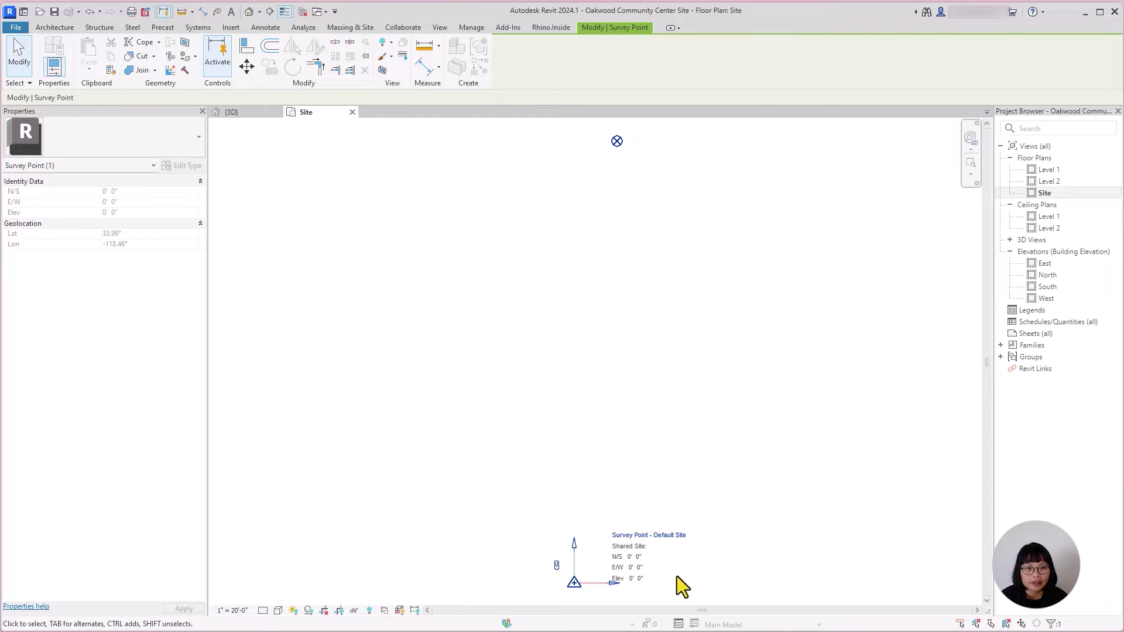
click(599, 161)
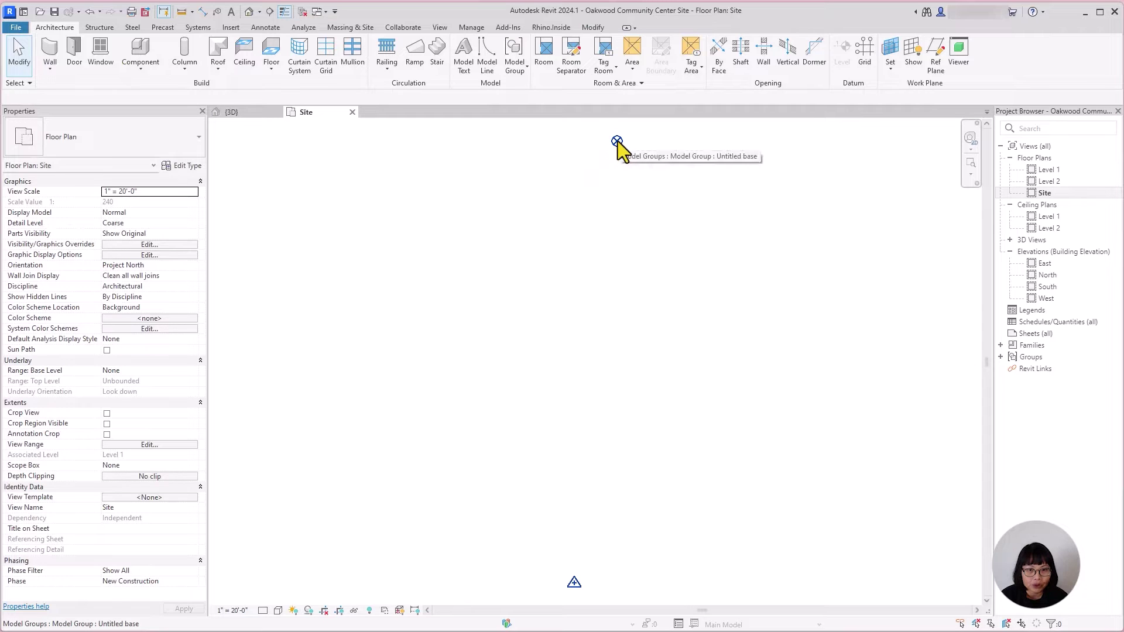
key(Tab)
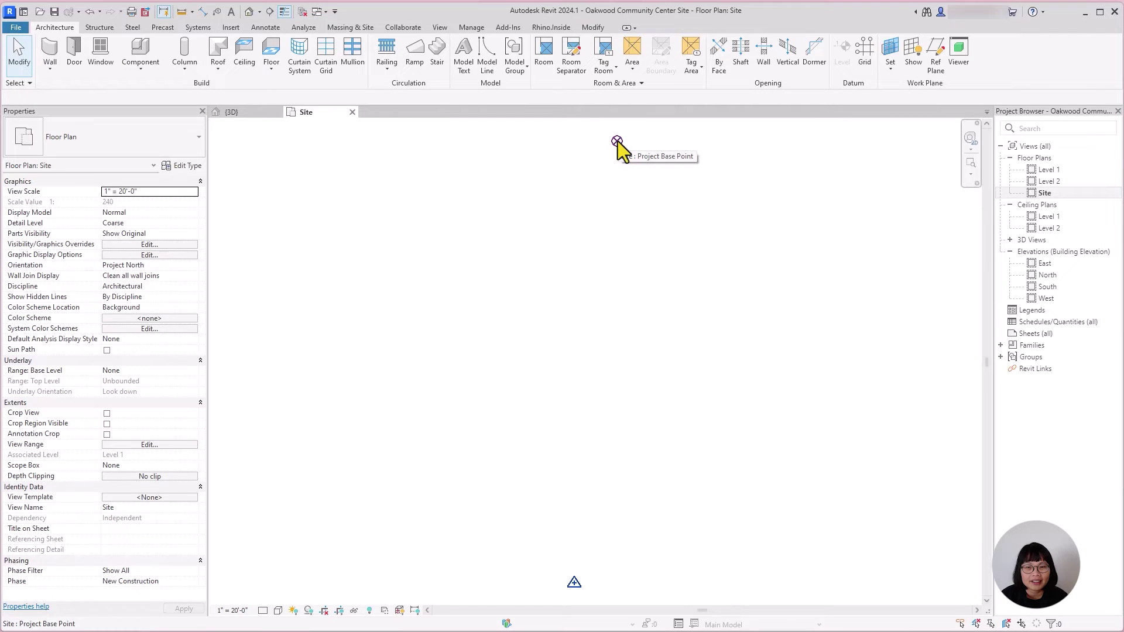
key(Tab)
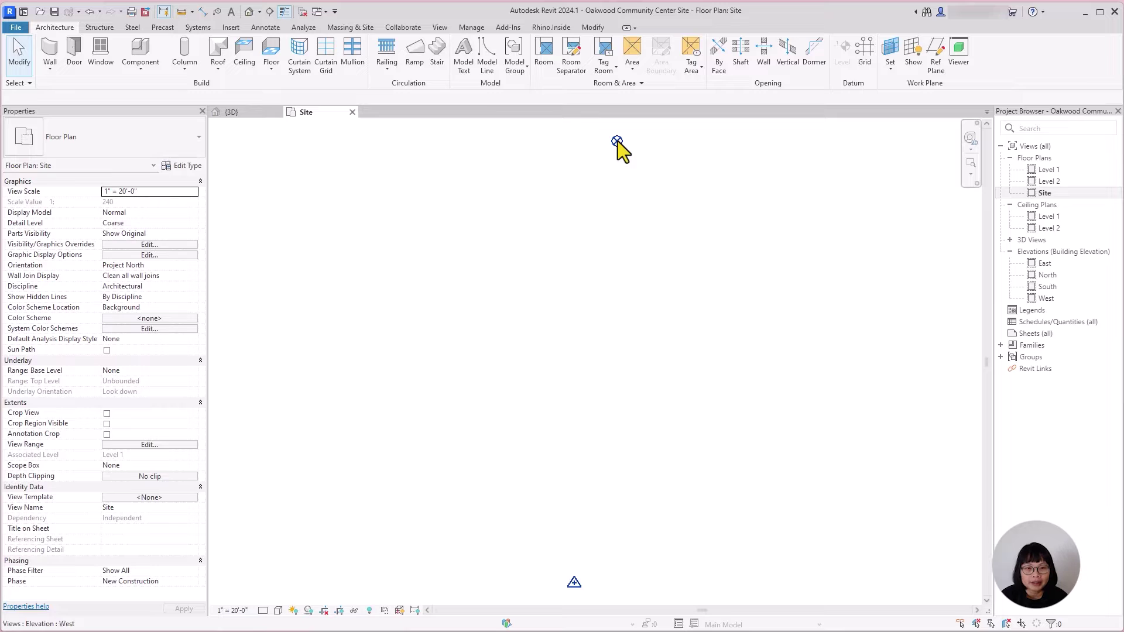
key(Tab)
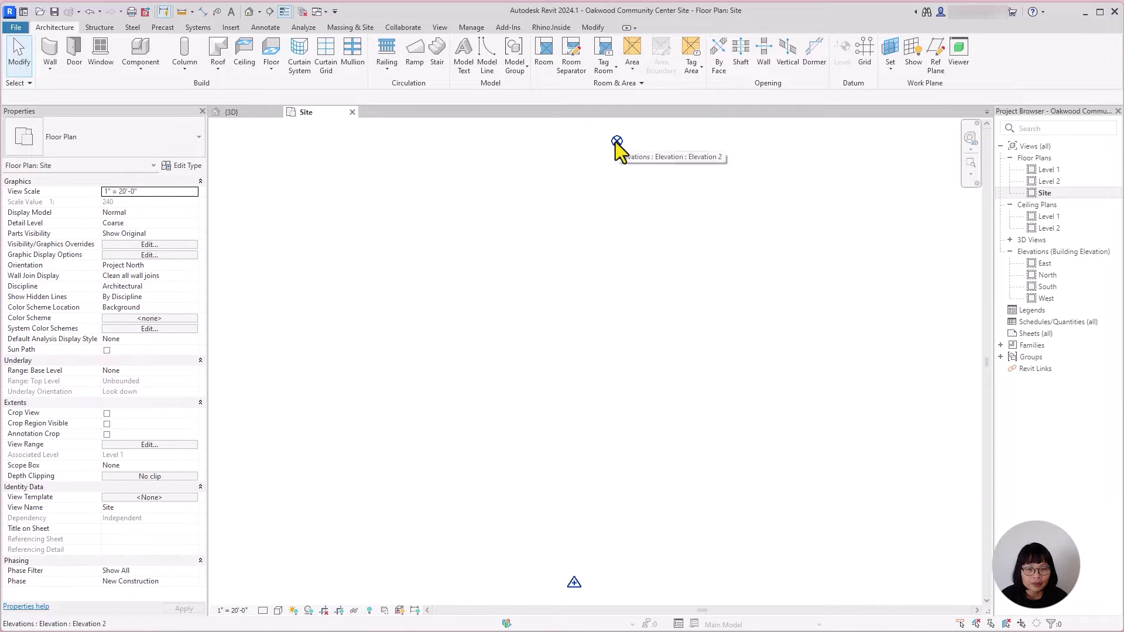
key(Tab)
key(Tab)
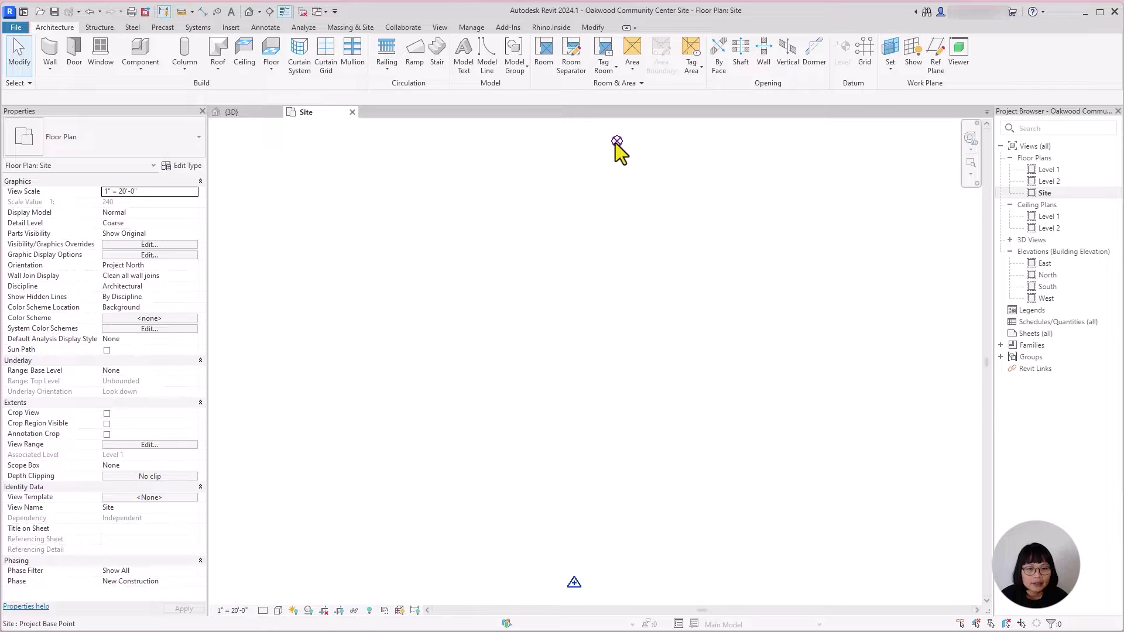
click(616, 143)
Step: Pan and zoom far into the Site plan around the base and survey point markers
middle_drag(616, 143, 669, 351)
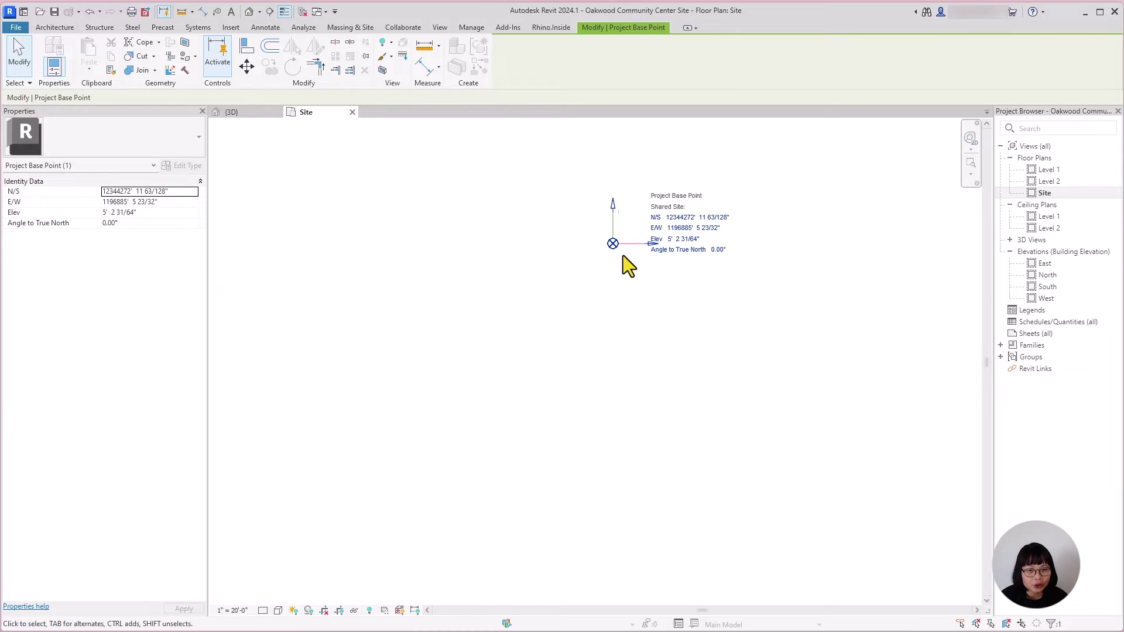
scroll(623, 296, up, 5)
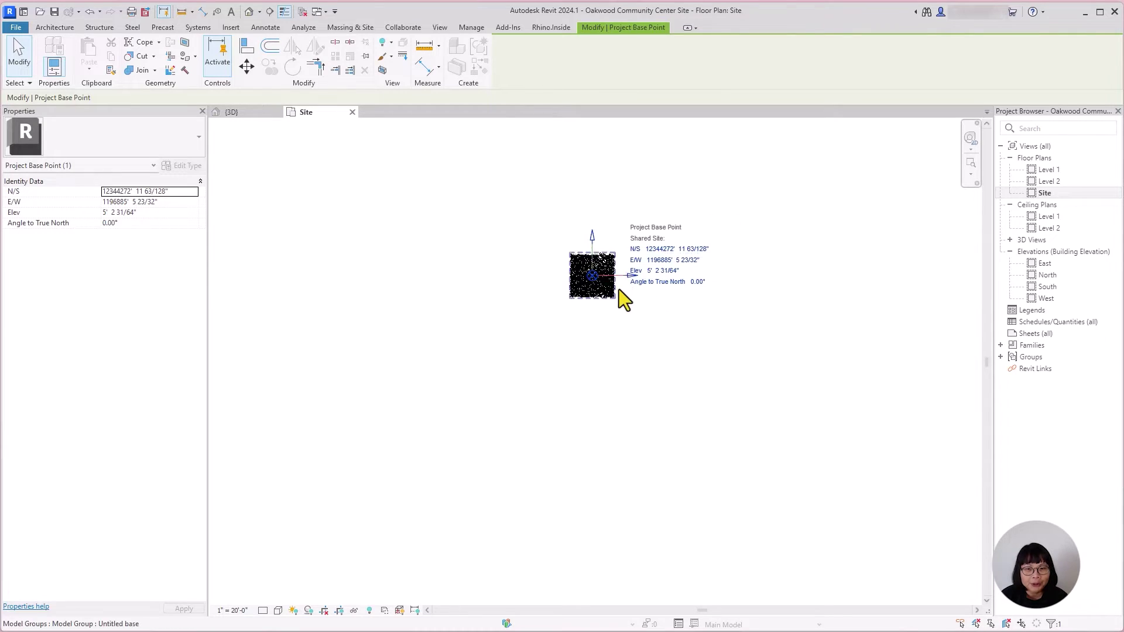
scroll(620, 404, up, 5)
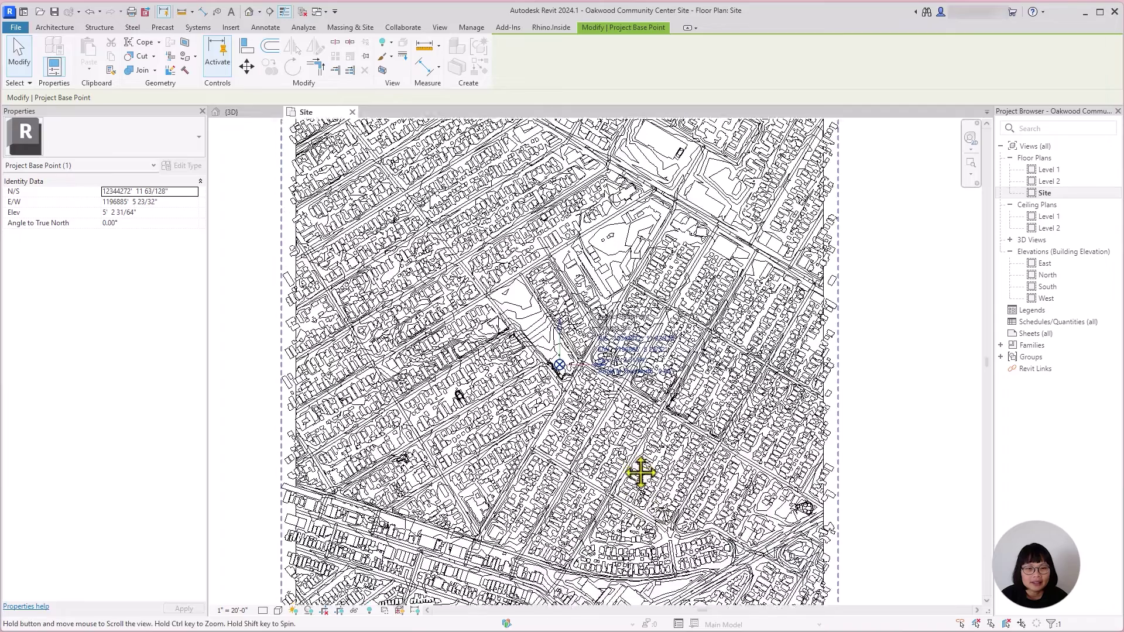
middle_drag(641, 473, 643, 480)
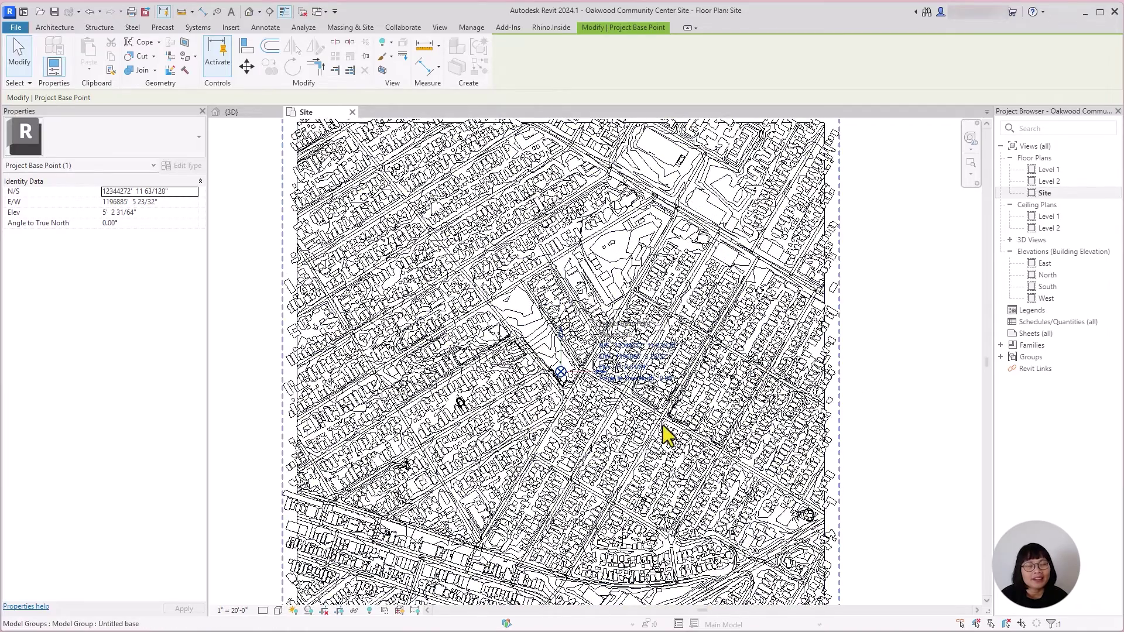
click(866, 427)
scroll(866, 428, down, 8)
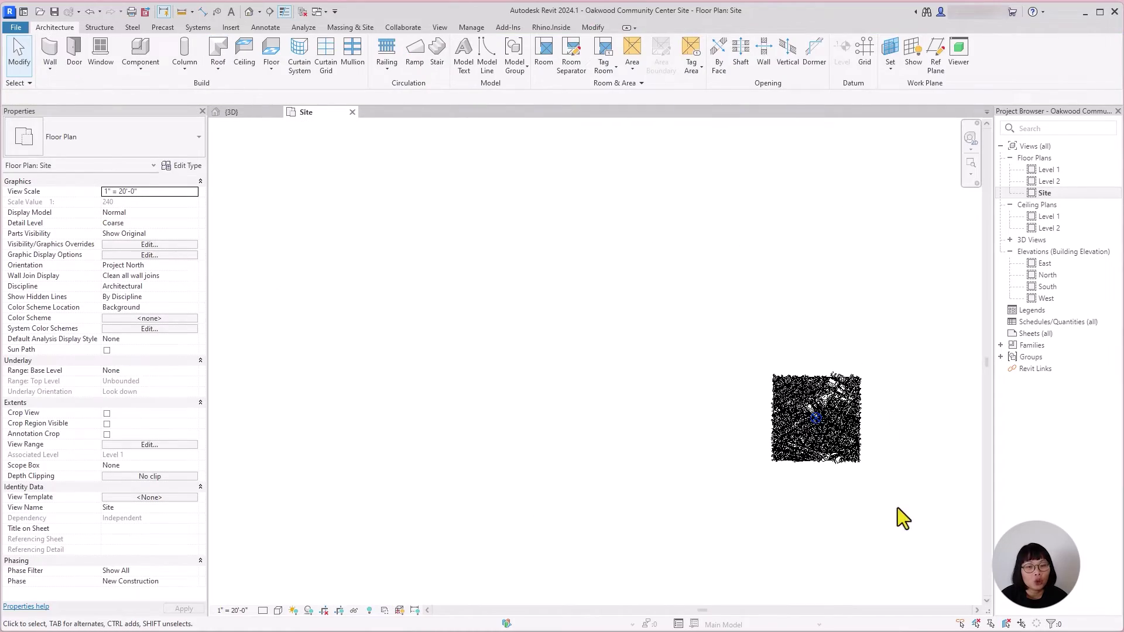
middle_drag(897, 508, 712, 372)
scroll(678, 399, up, 5)
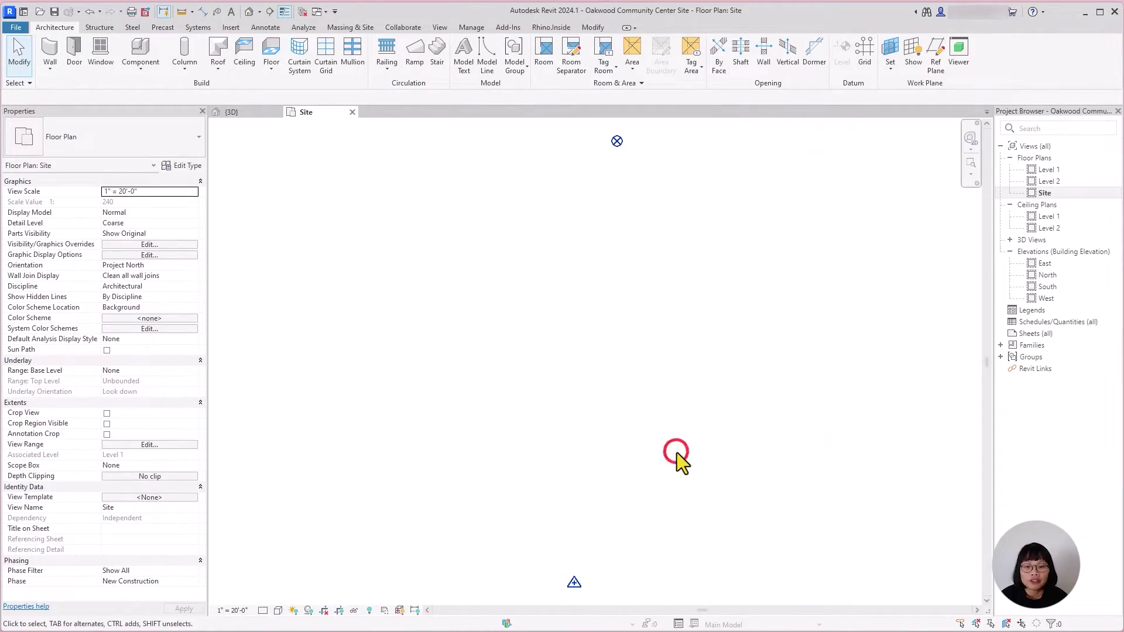
Step: In Visibility/Graphics (VG), uncheck the Survey Point subcategory under Site and apply
key(v)
key(g)
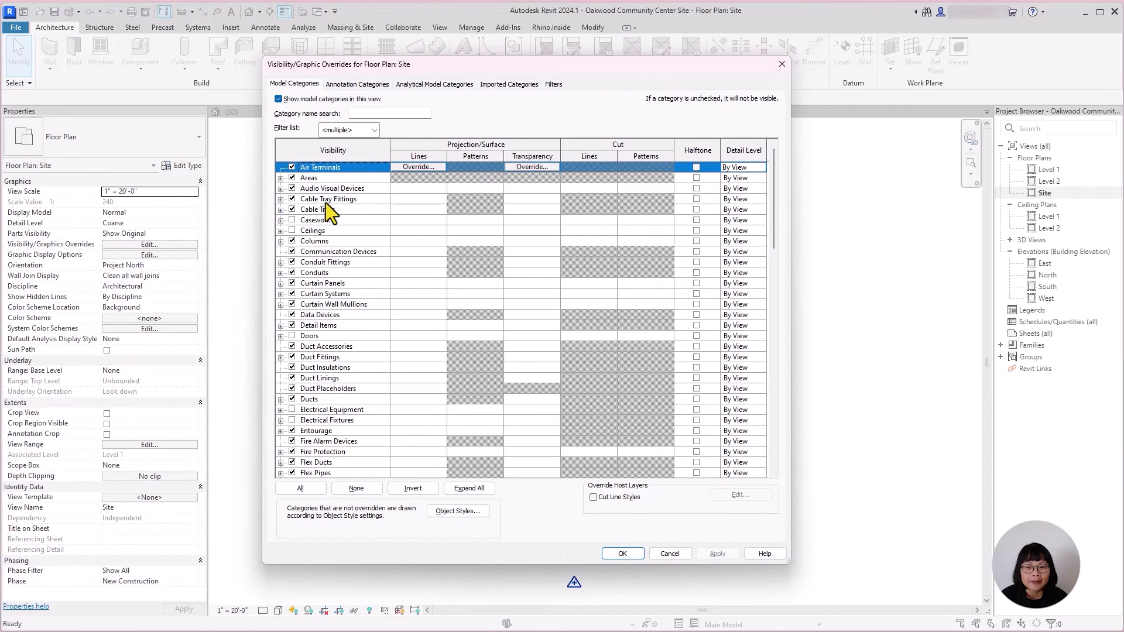
key(s)
scroll(343, 402, down, 1)
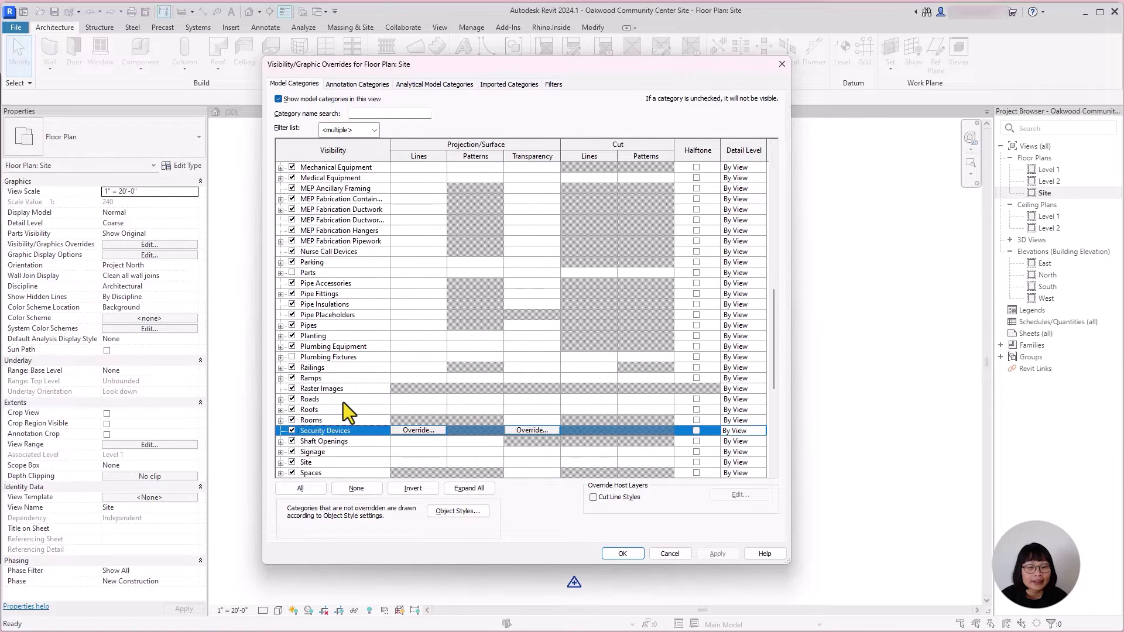
click(321, 464)
click(280, 462)
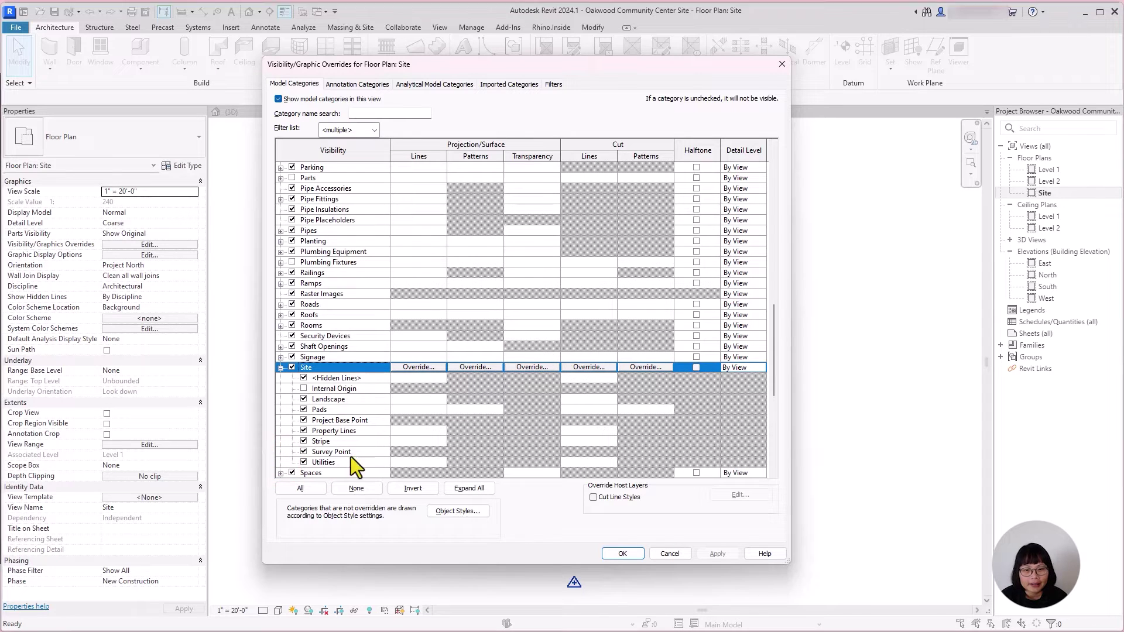
click(303, 452)
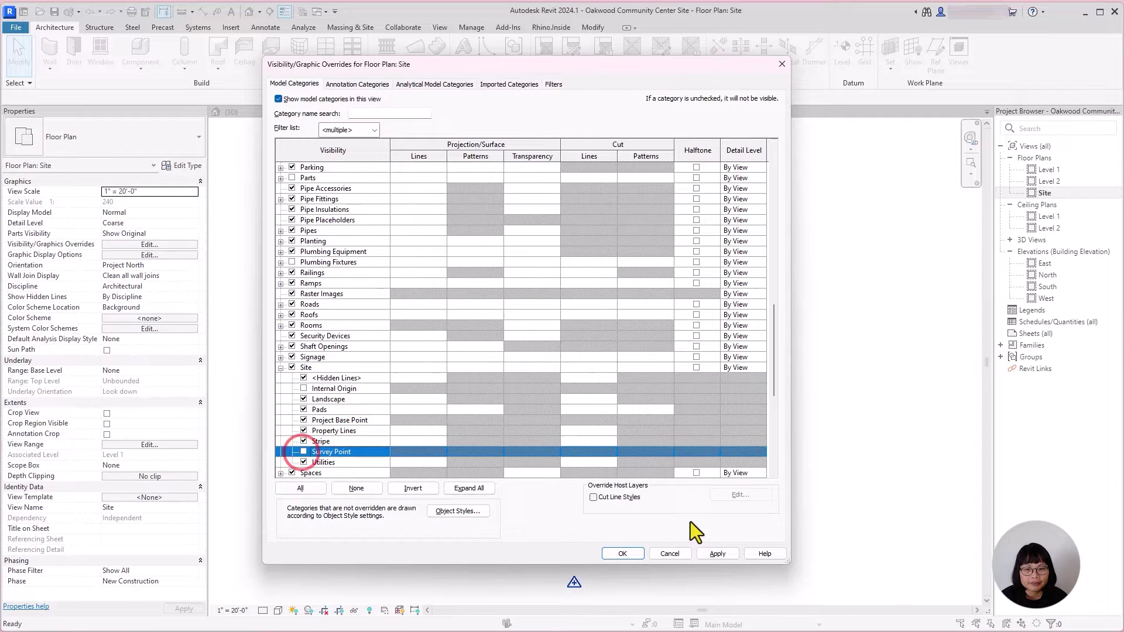
click(711, 554)
click(614, 554)
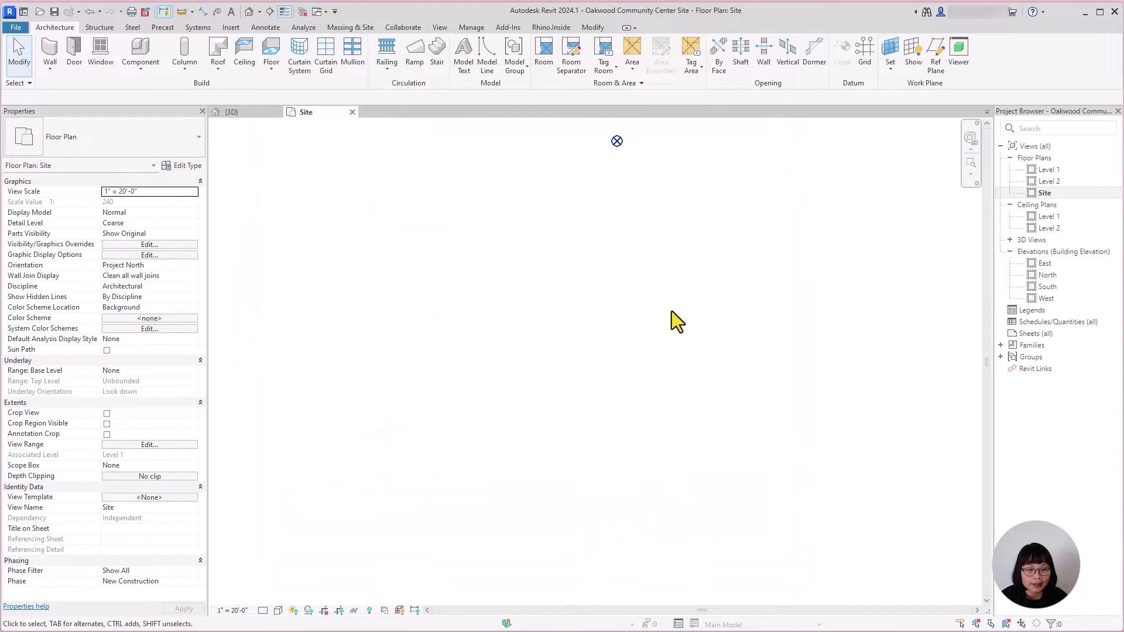
Step: Zoom the Site plan to fit with ZF, review its Orientation options, and show the Manage tools
key(z)
key(f)
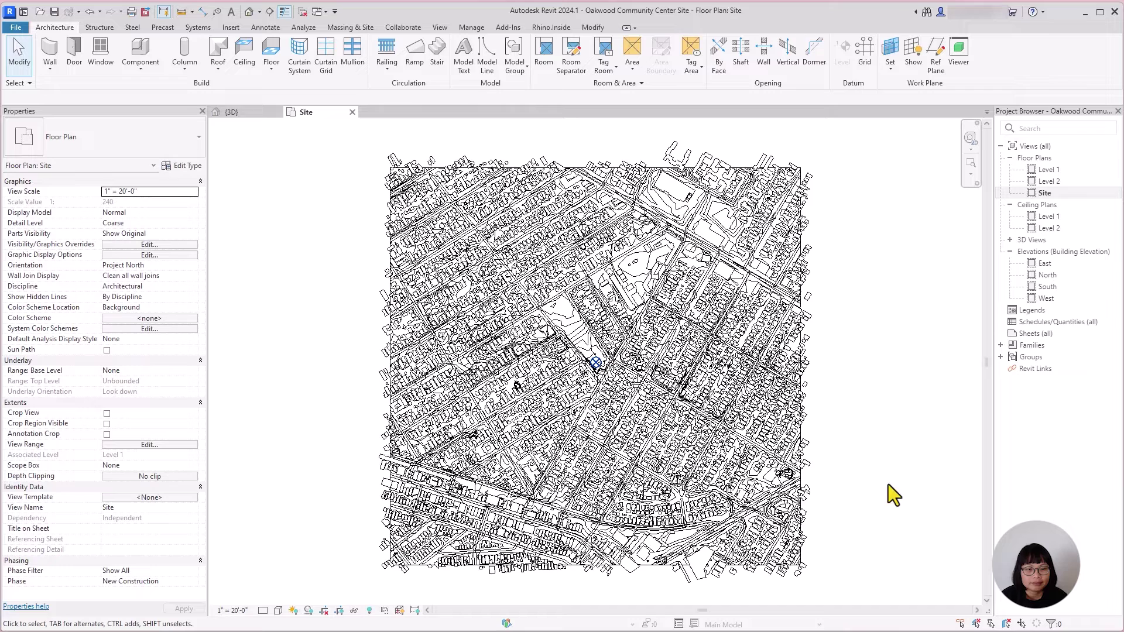
click(193, 266)
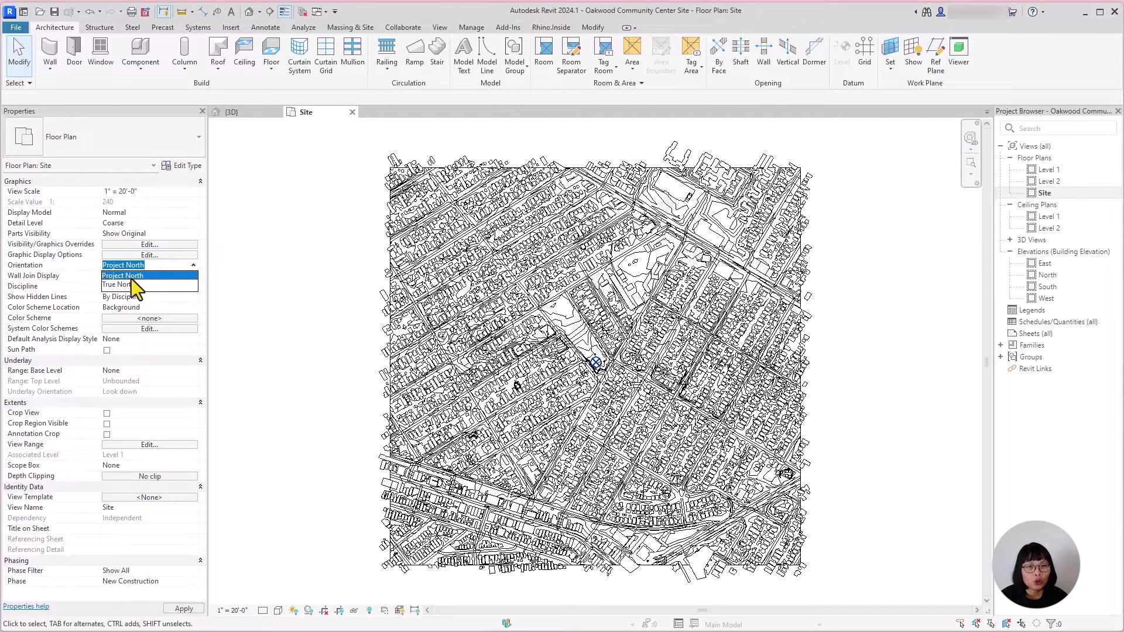
click(284, 273)
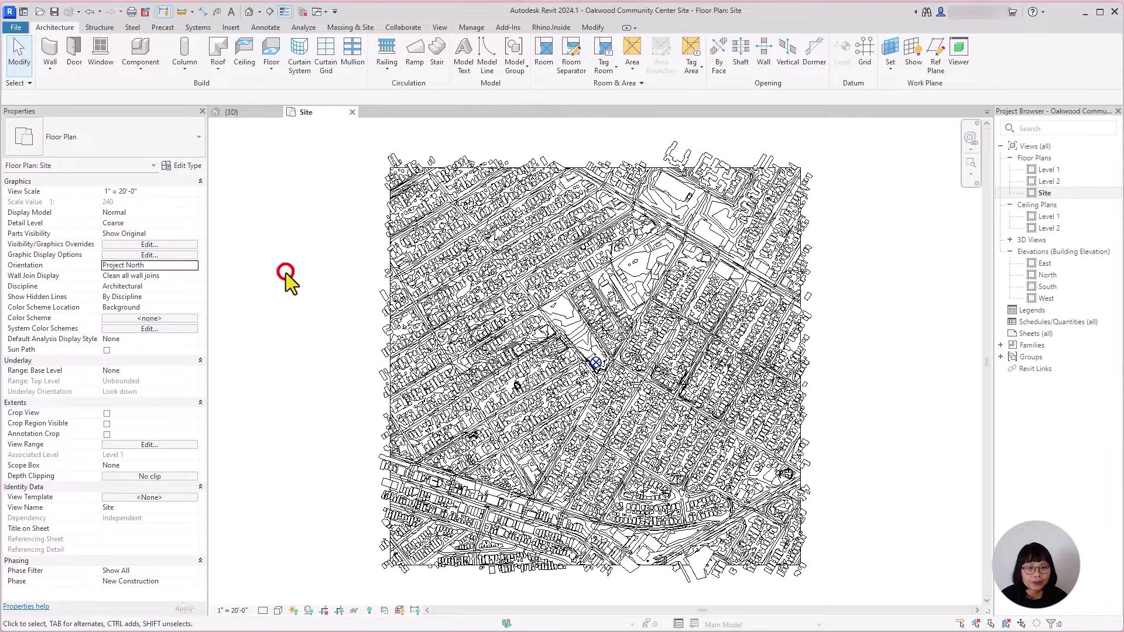
click(463, 29)
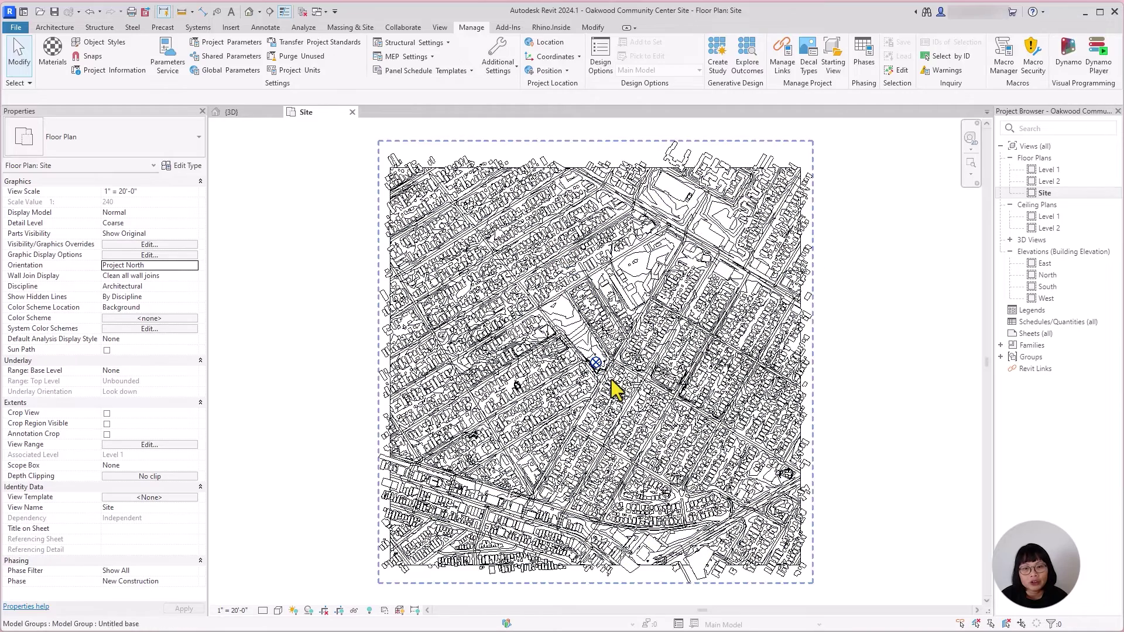
scroll(586, 343, up, 5)
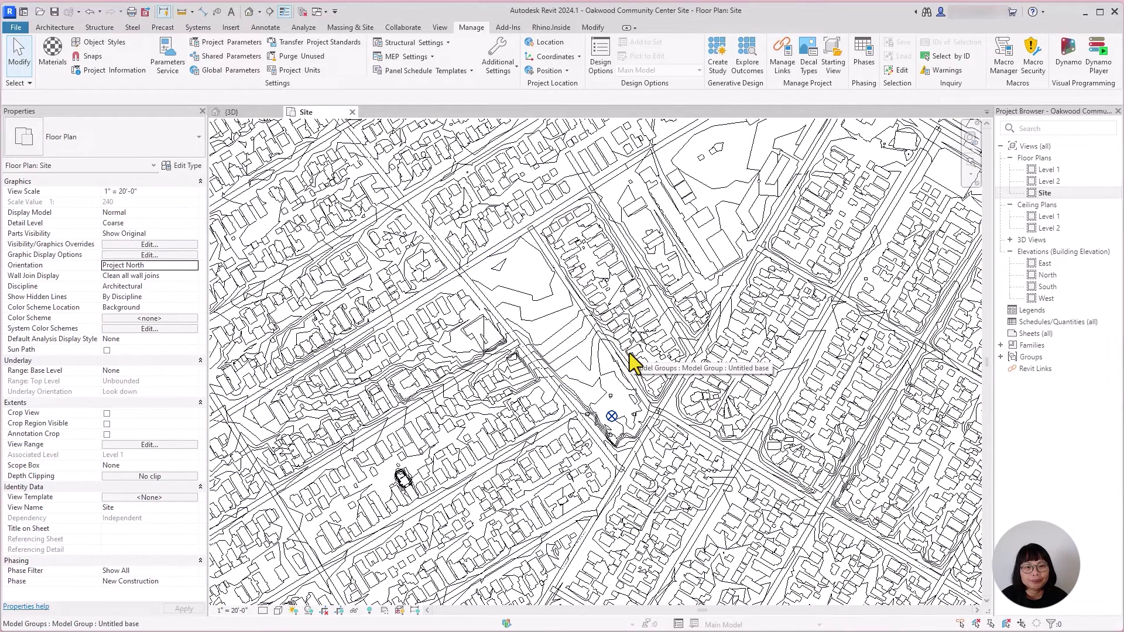
scroll(591, 336, up, 2)
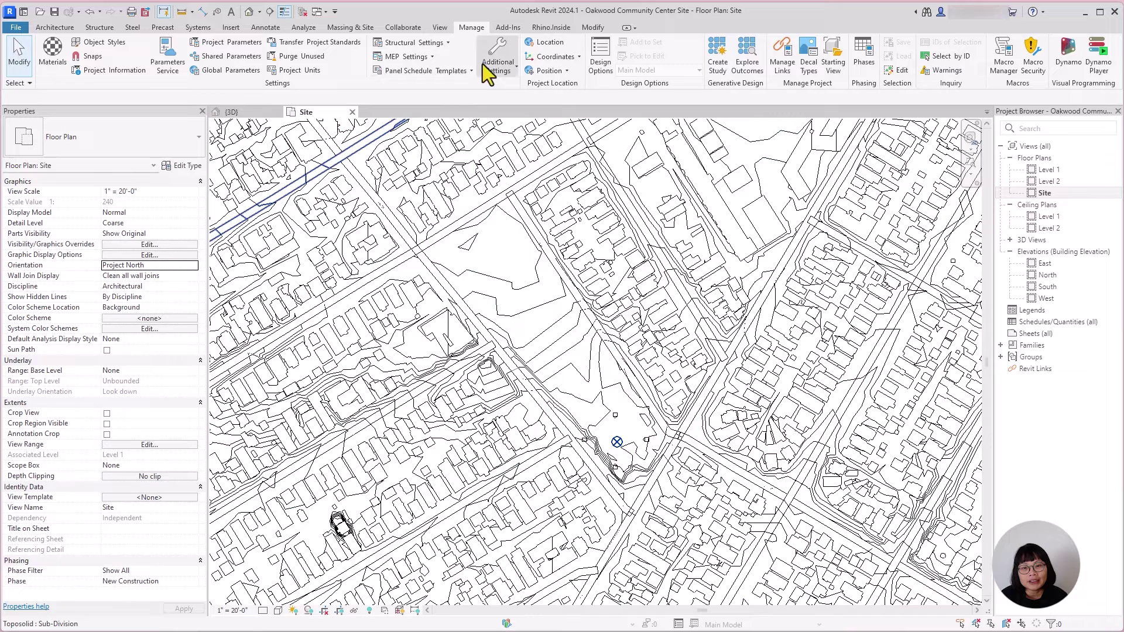
Step: Rotate project north to align with a picked property line, accepting the warnings
click(469, 27)
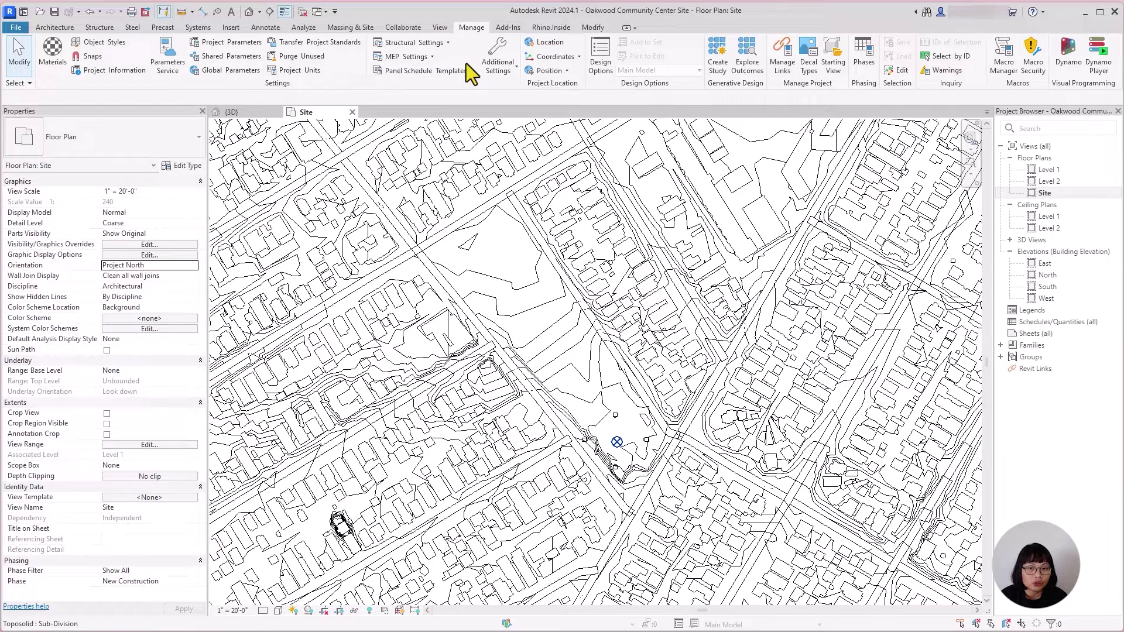
click(564, 72)
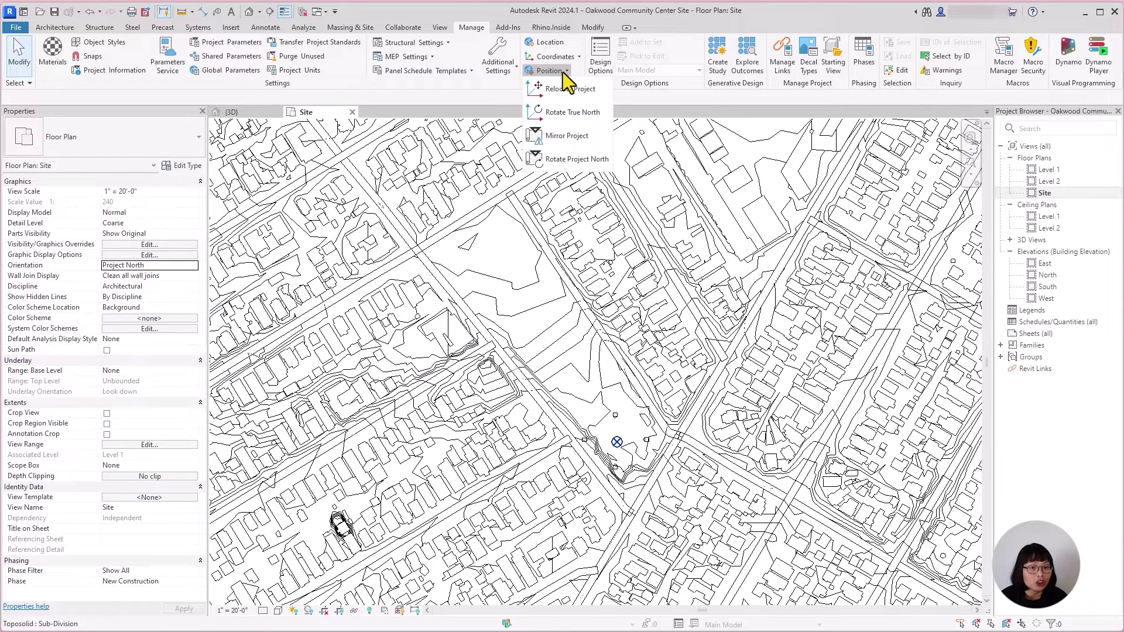
click(573, 159)
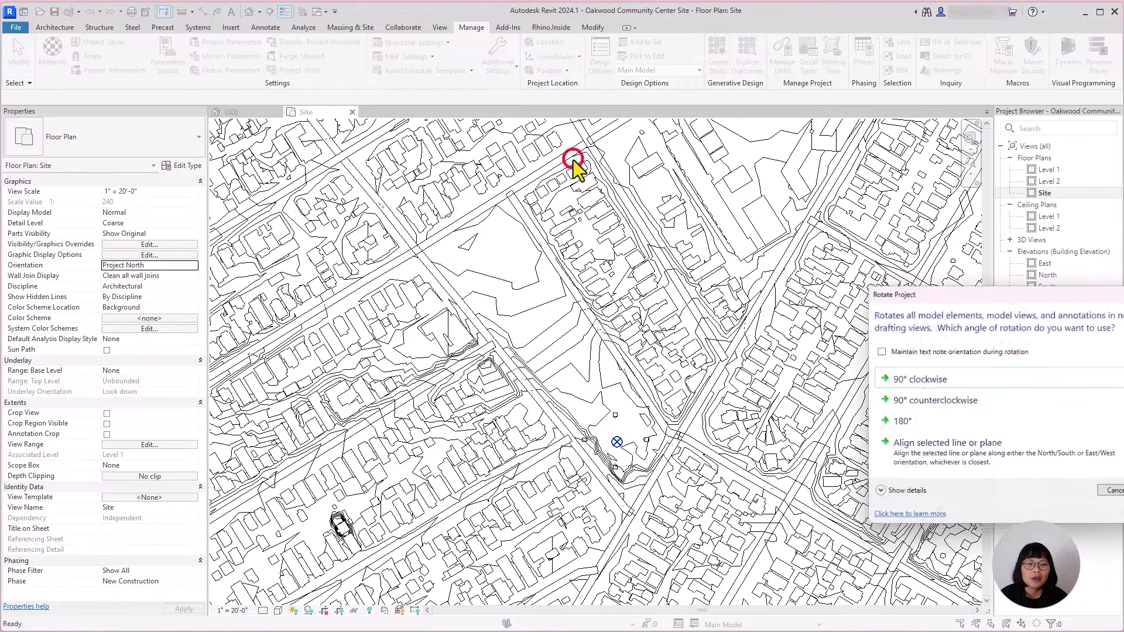
drag(974, 288, 767, 182)
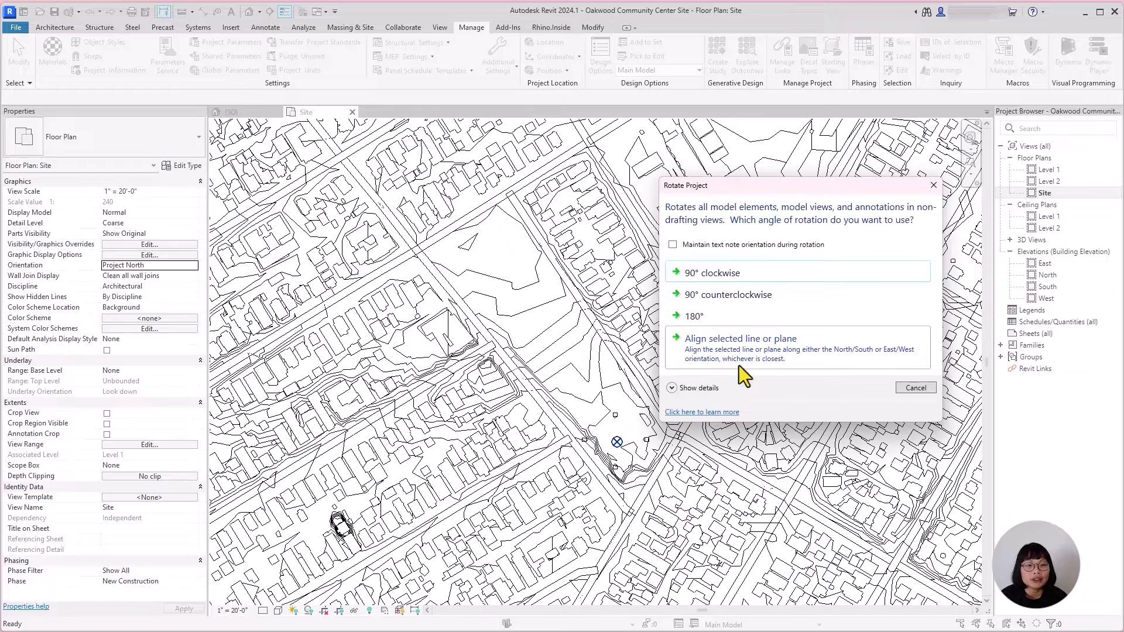
click(753, 350)
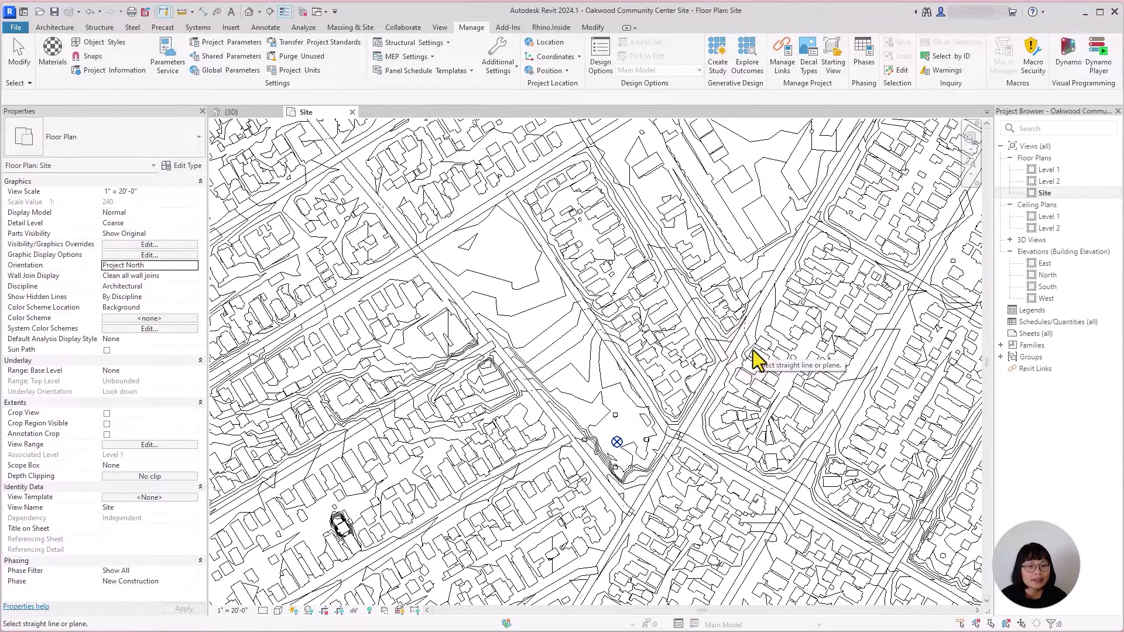
click(466, 228)
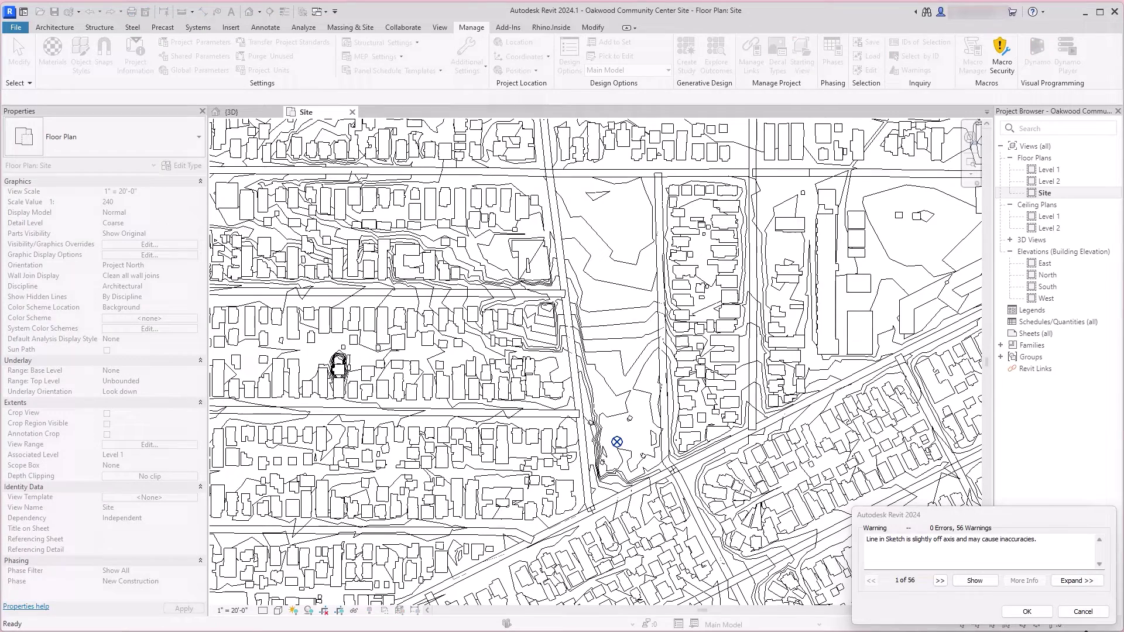
click(1027, 611)
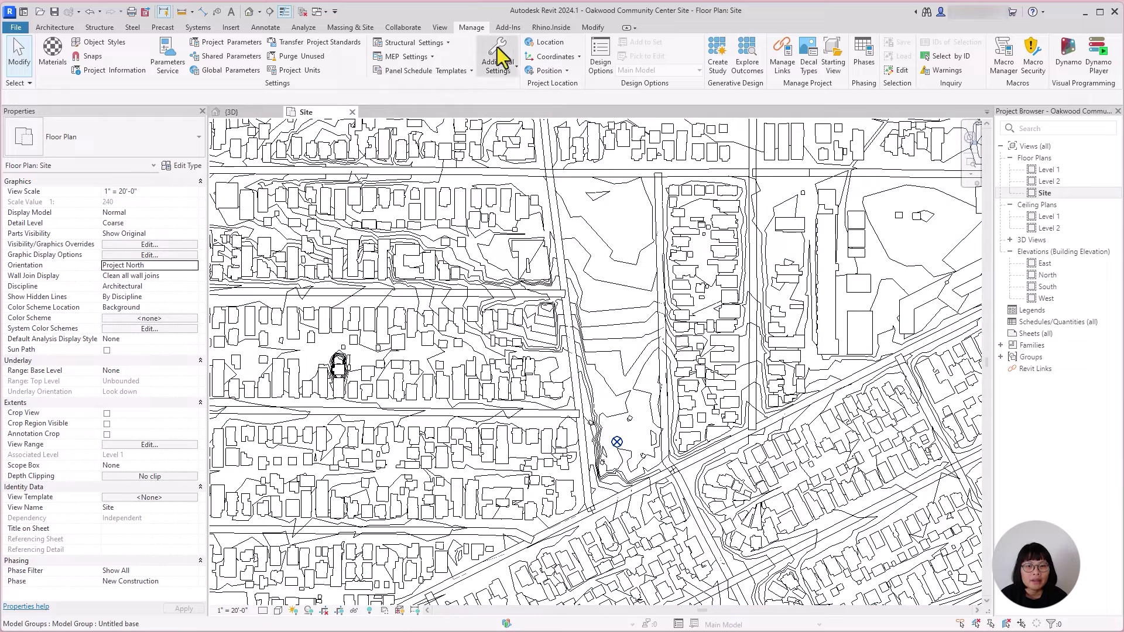
Step: Rotate project north a further 90° counterclockwise
click(564, 70)
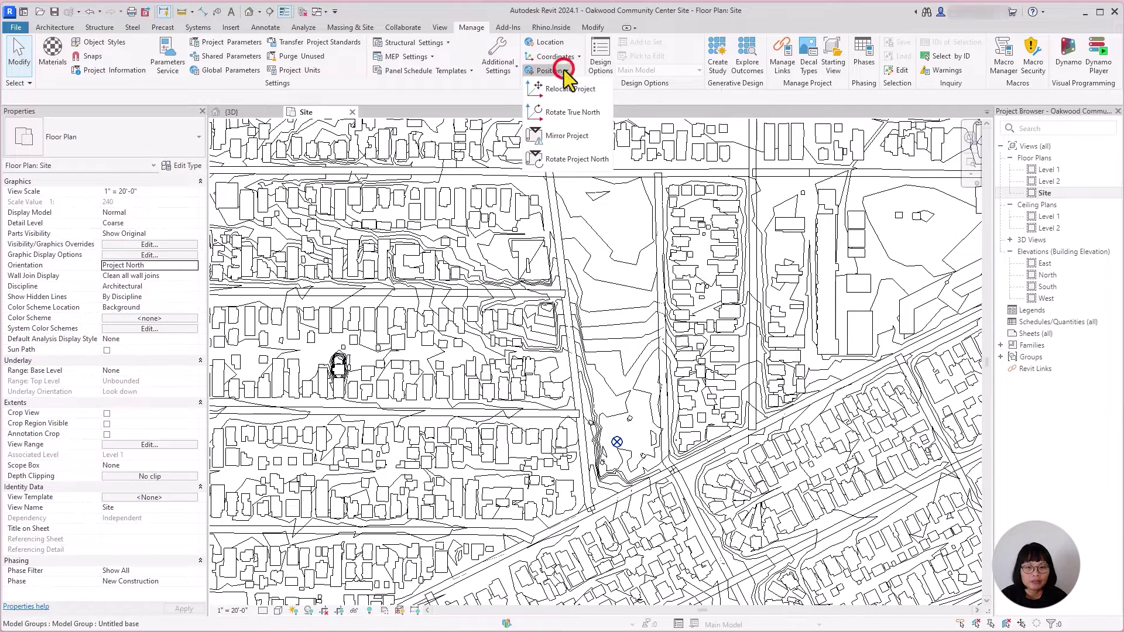
click(567, 158)
drag(928, 293, 573, 242)
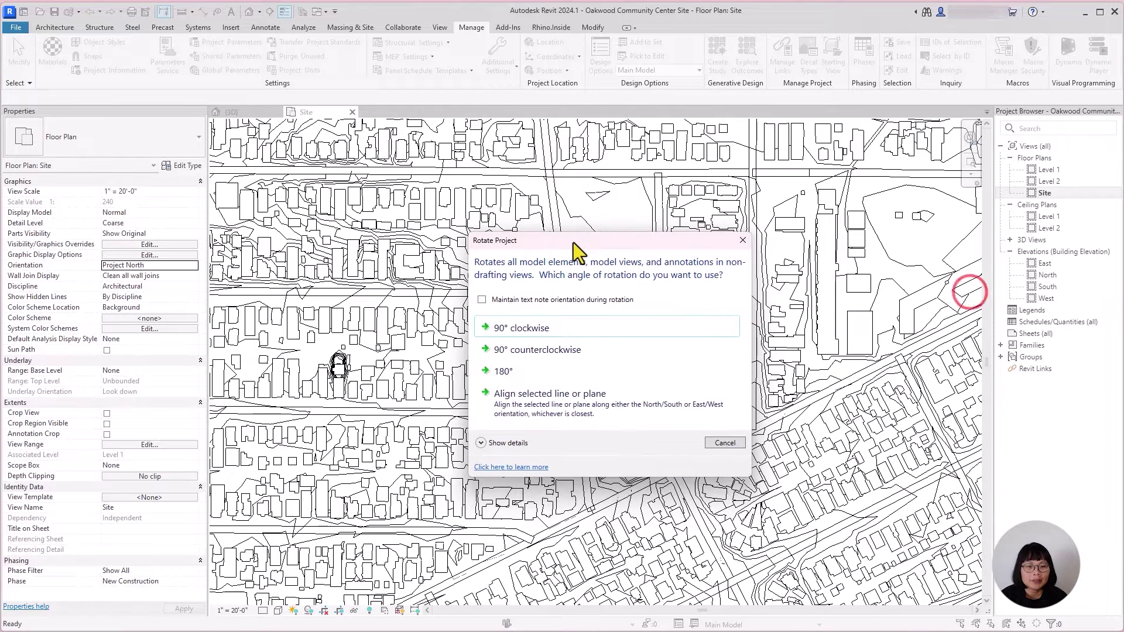
click(613, 355)
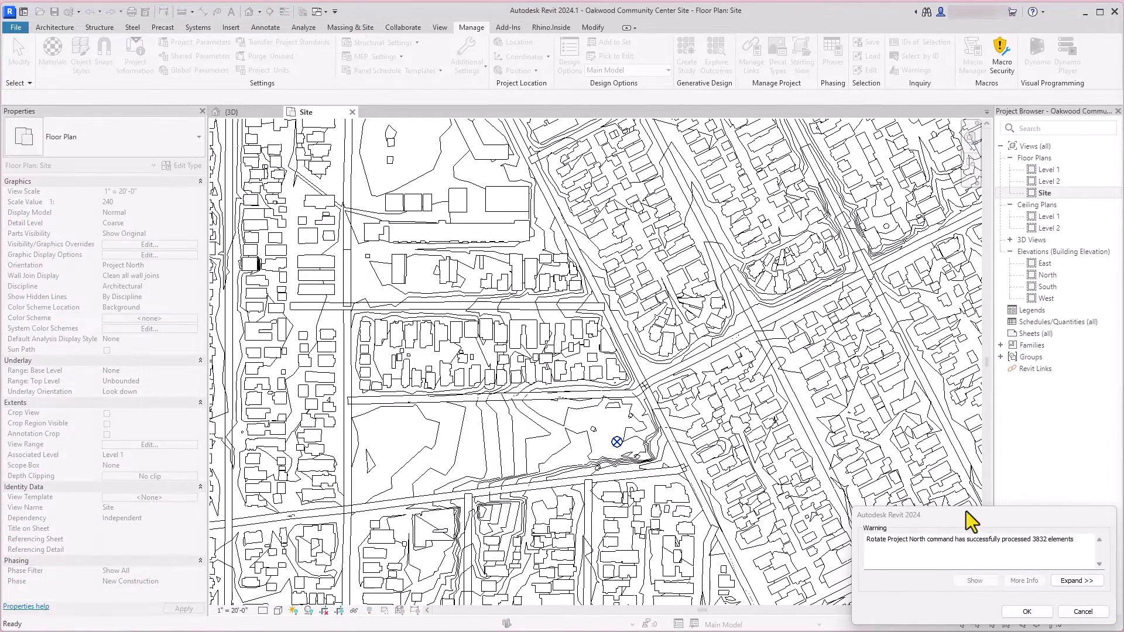
click(1027, 611)
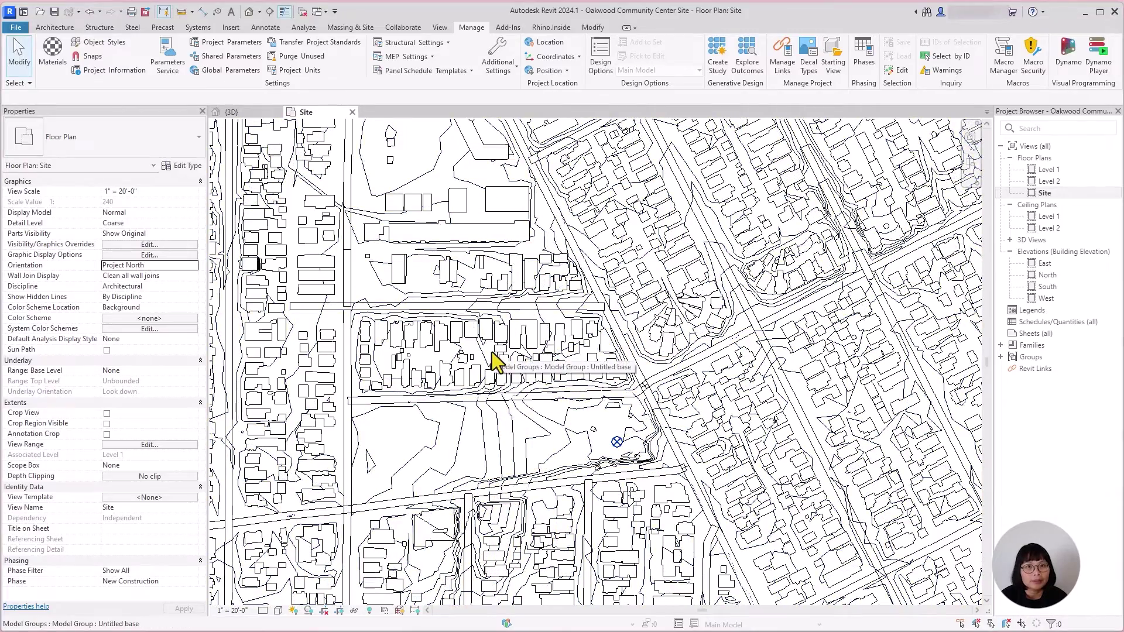
Step: Zoom out and set the Site plan's Orientation property to True North
scroll(559, 413, down, 2)
middle_drag(519, 489, 607, 451)
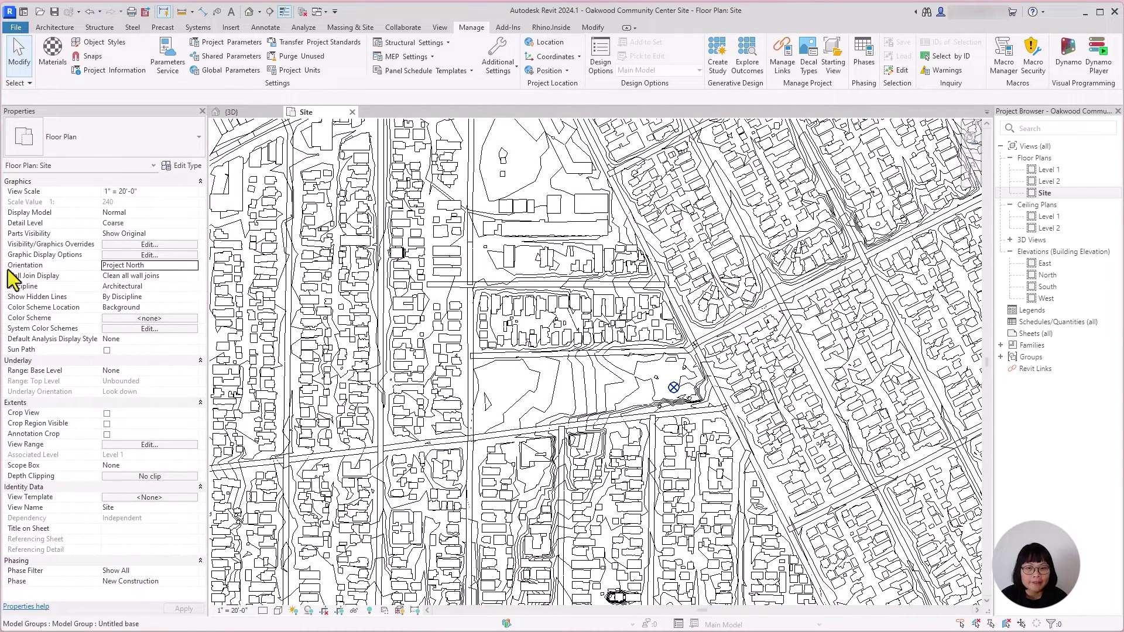
click(193, 266)
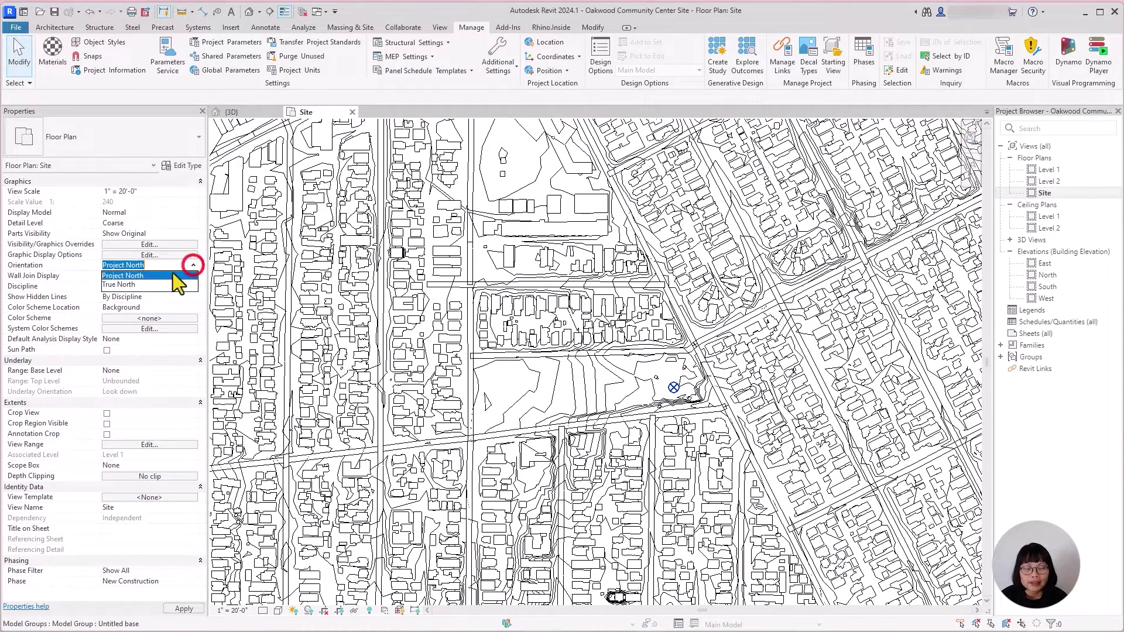
click(136, 285)
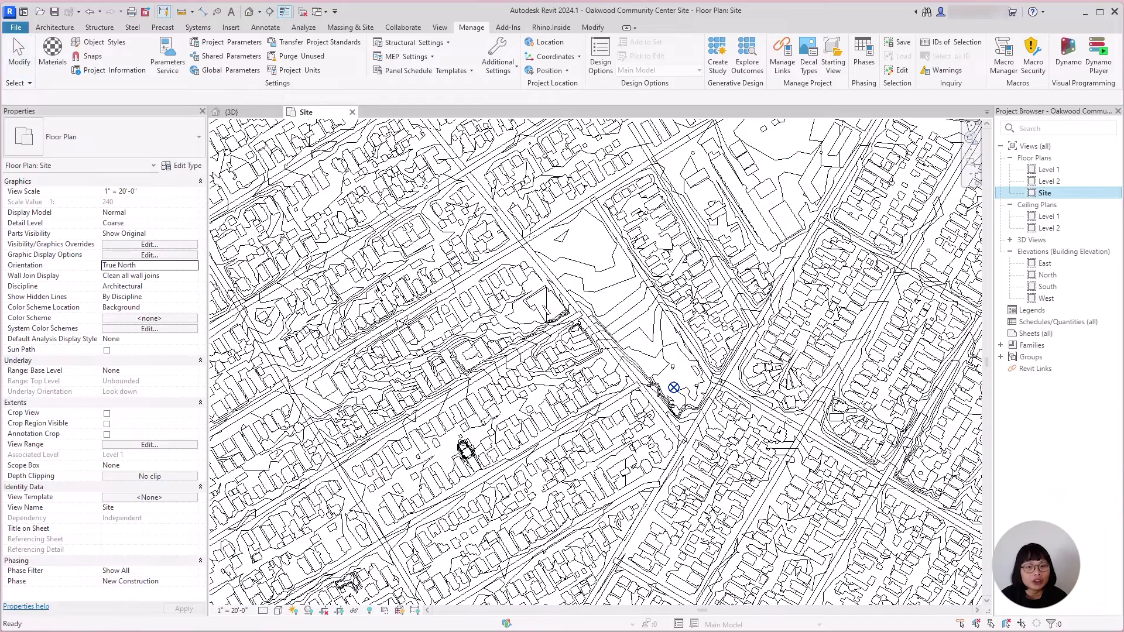
Step: Duplicate the Site plan view and rename the copy 'Site - Working'
right_click(1053, 196)
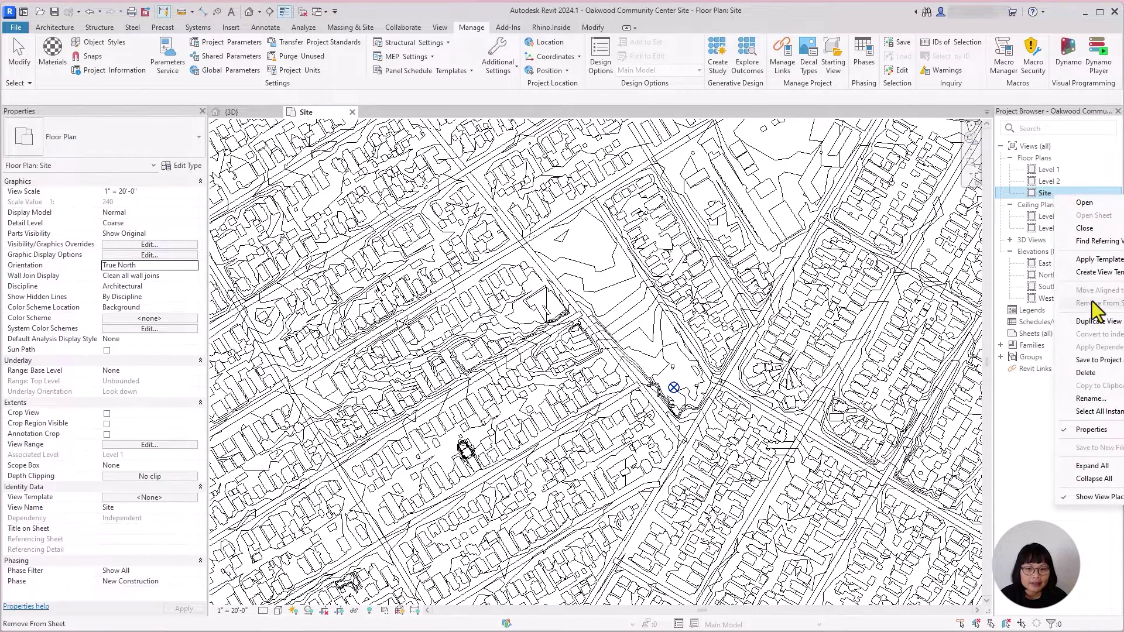
click(1095, 322)
right_click(1047, 206)
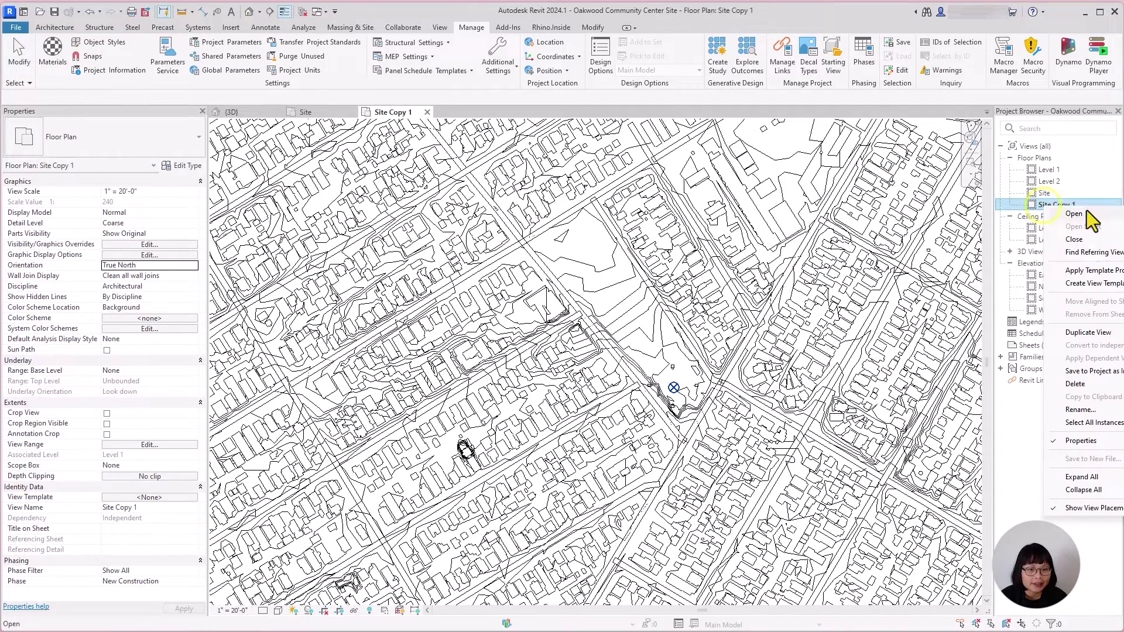
click(1086, 410)
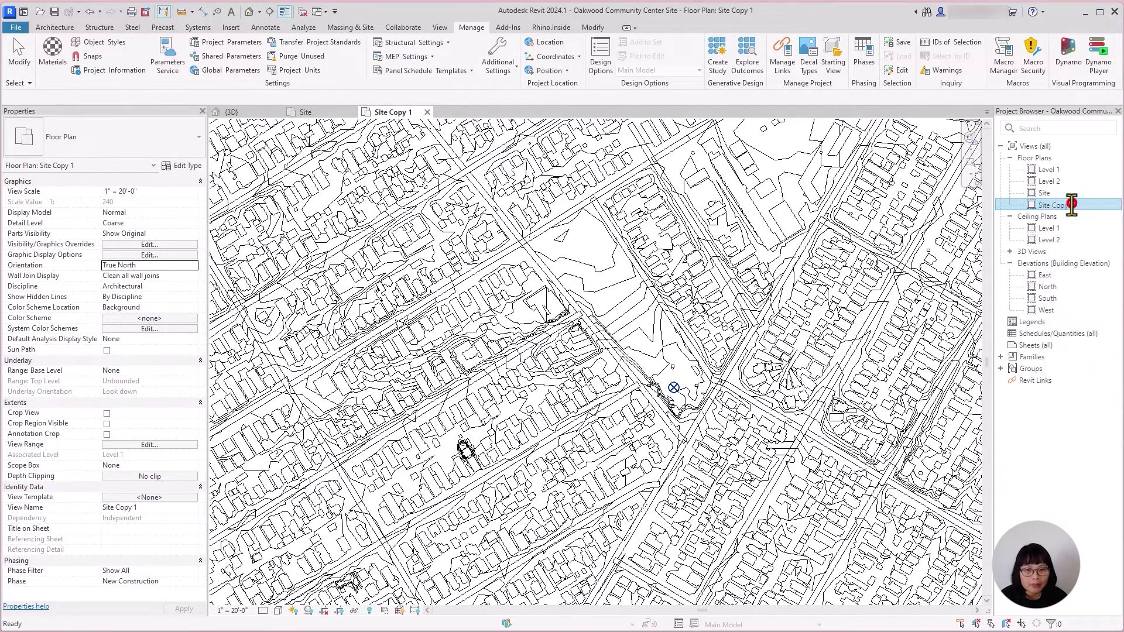
text(Site - Working)
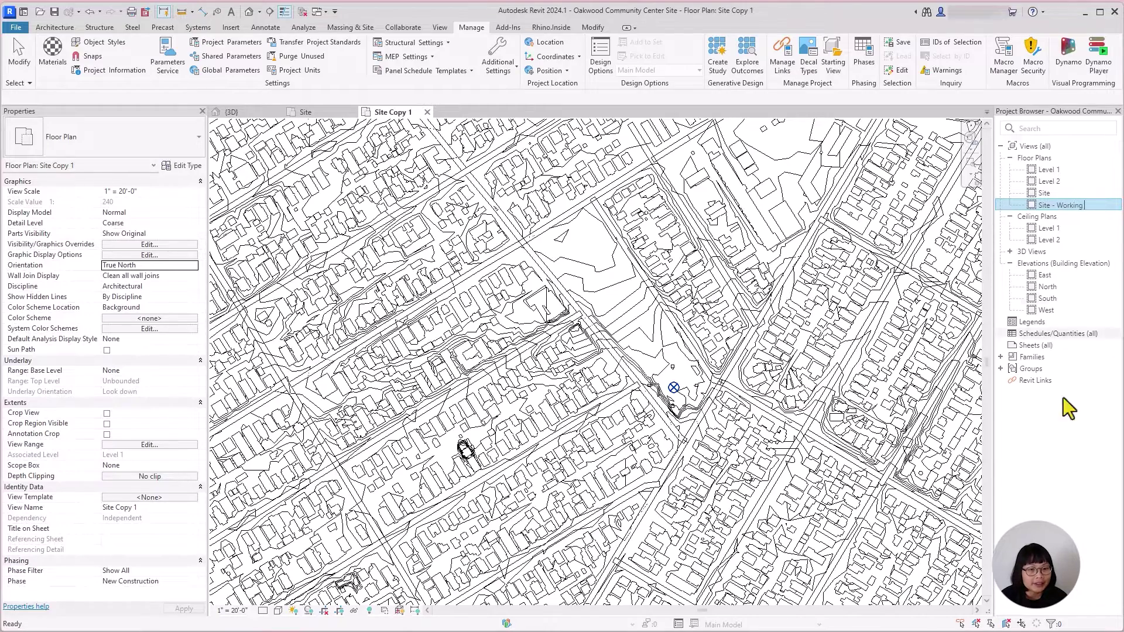
key(Return)
Step: Close the original Site view and set Site - Working's Orientation to Project North
click(1079, 205)
click(352, 112)
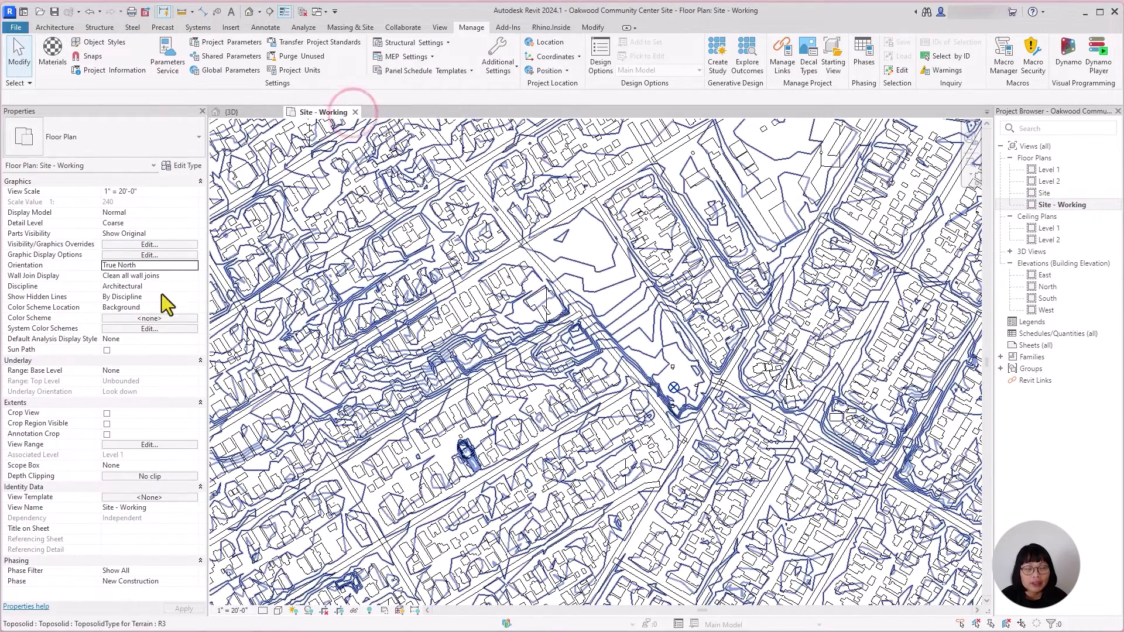
click(179, 265)
click(193, 265)
click(143, 276)
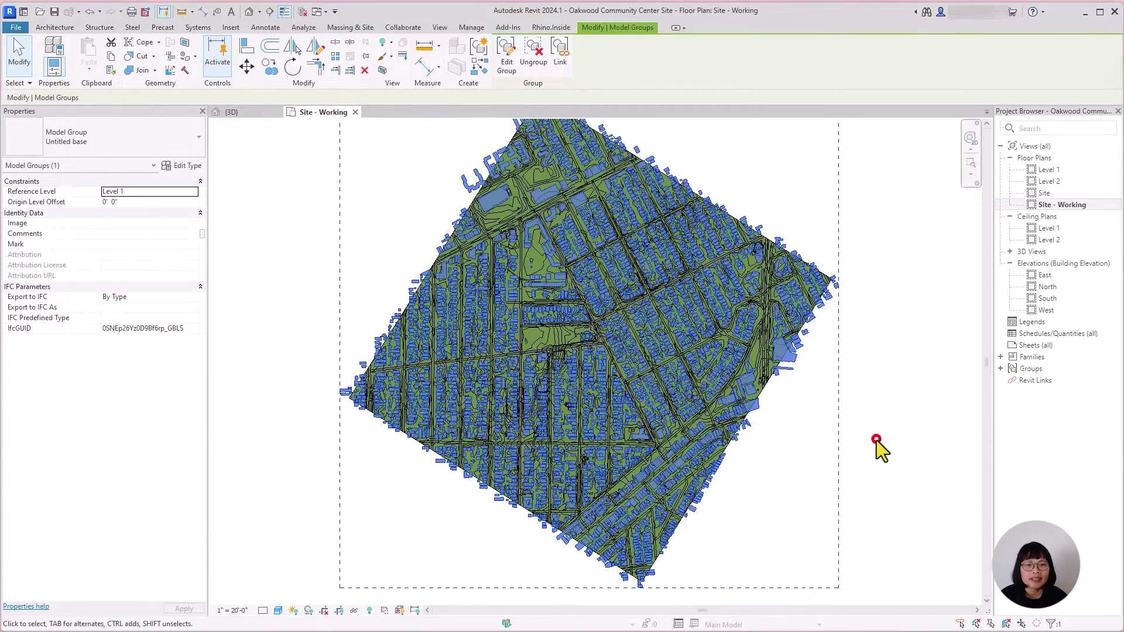
click(922, 428)
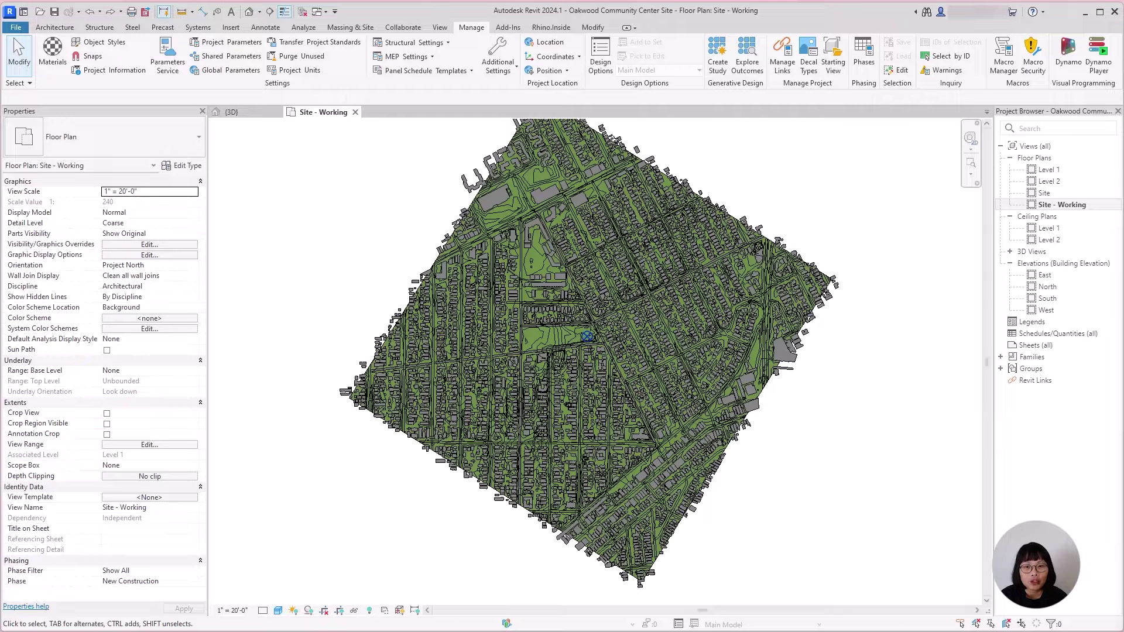
click(846, 463)
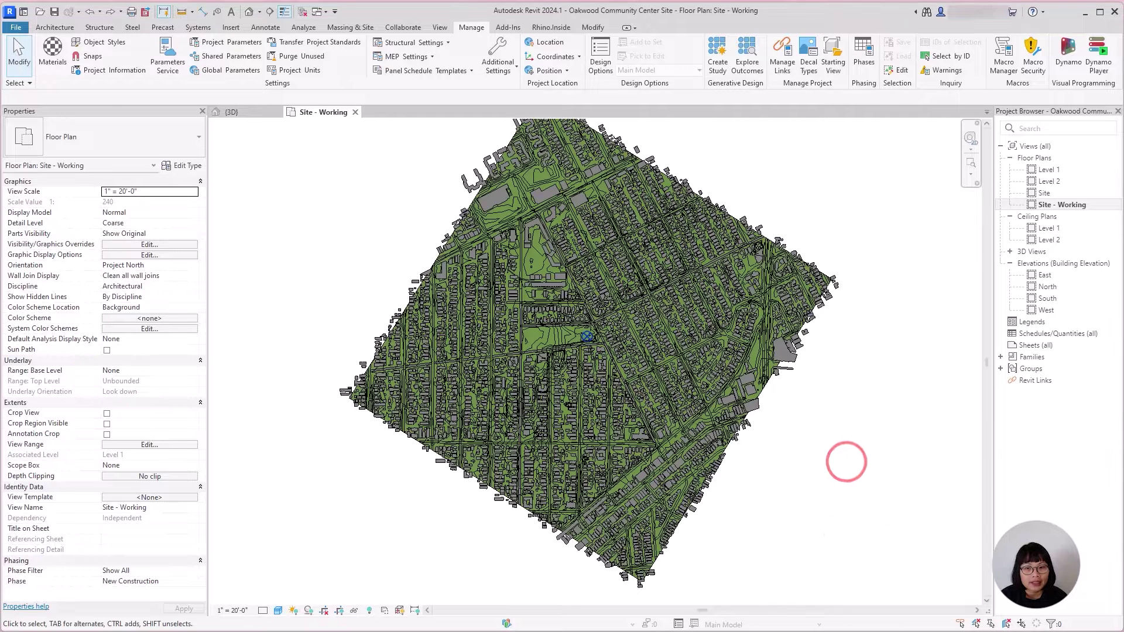
scroll(745, 427, down, 3)
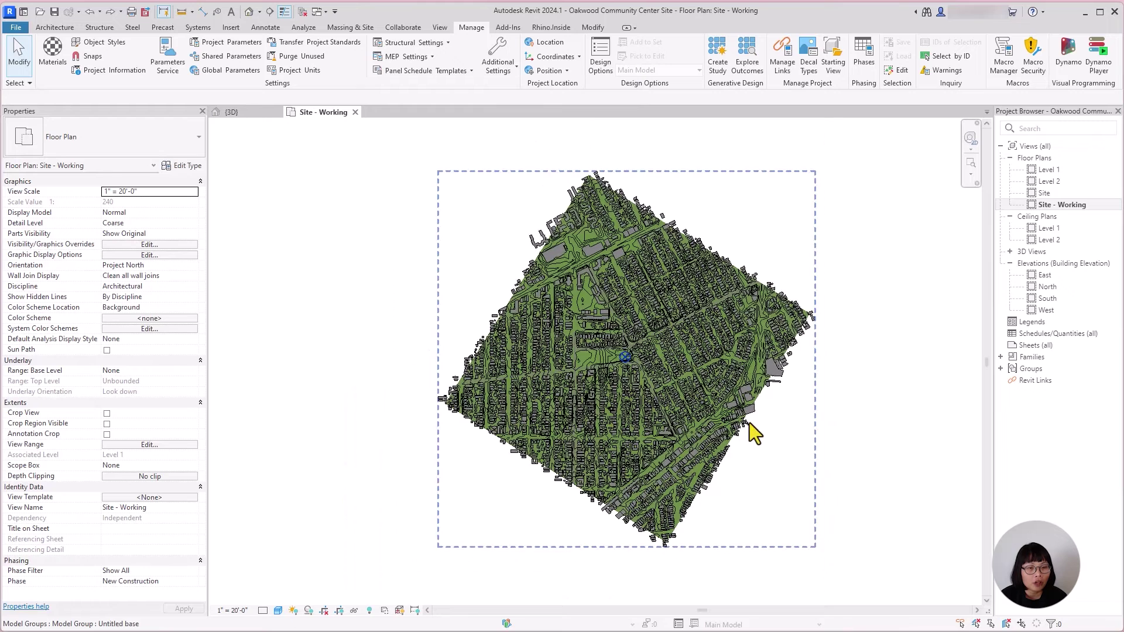
click(834, 489)
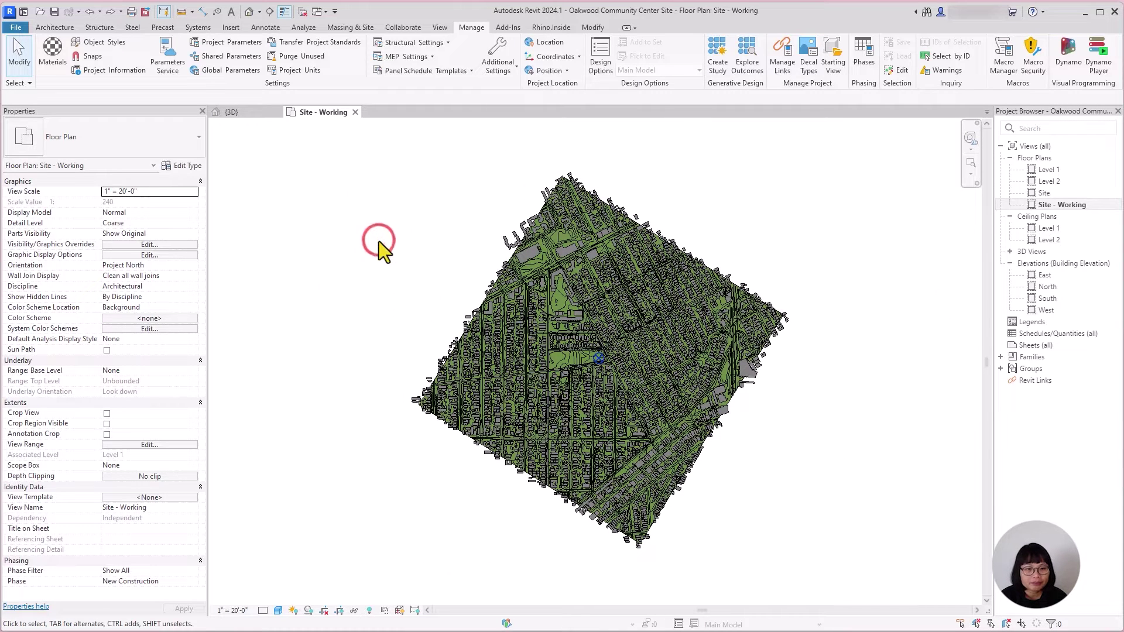
Step: Draw a scope box around the park and name it 'Site'
click(441, 28)
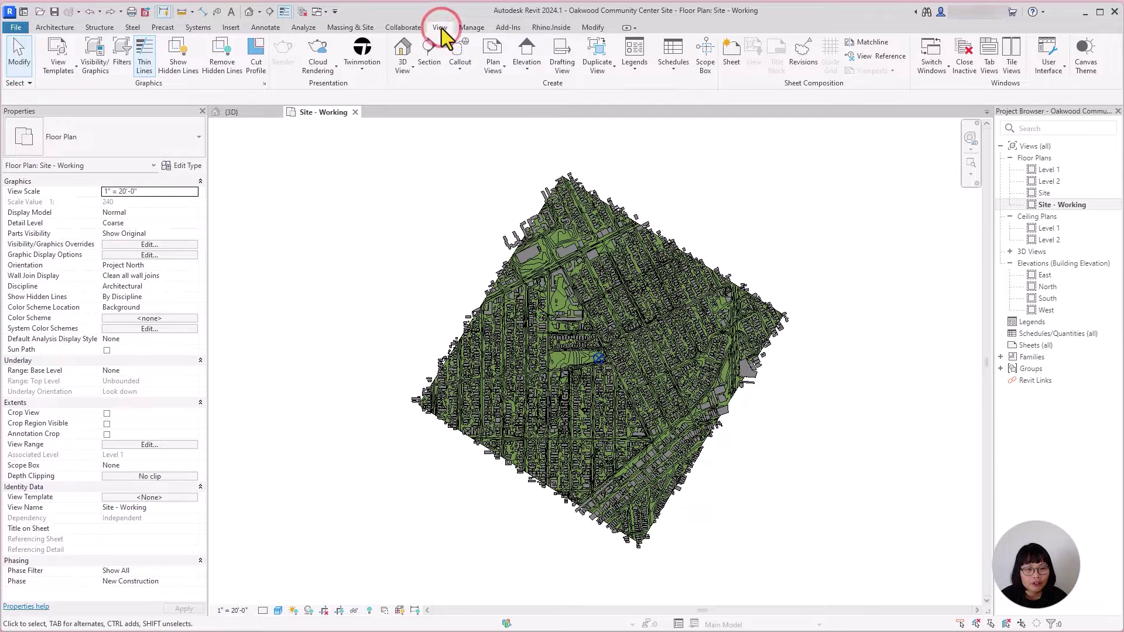
click(705, 55)
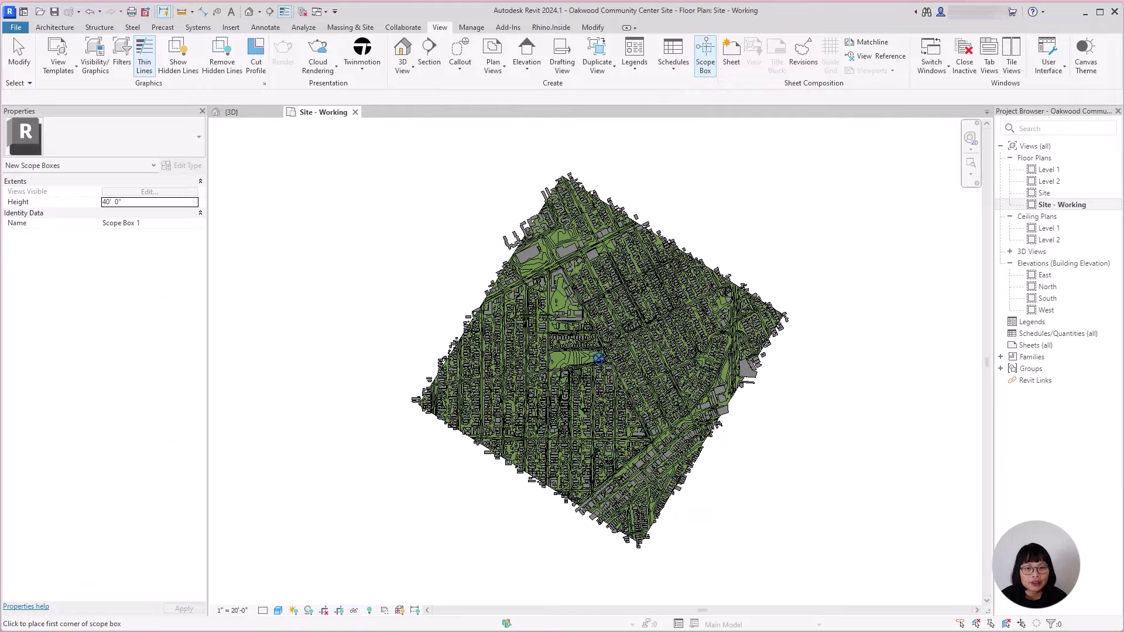
click(537, 332)
click(625, 395)
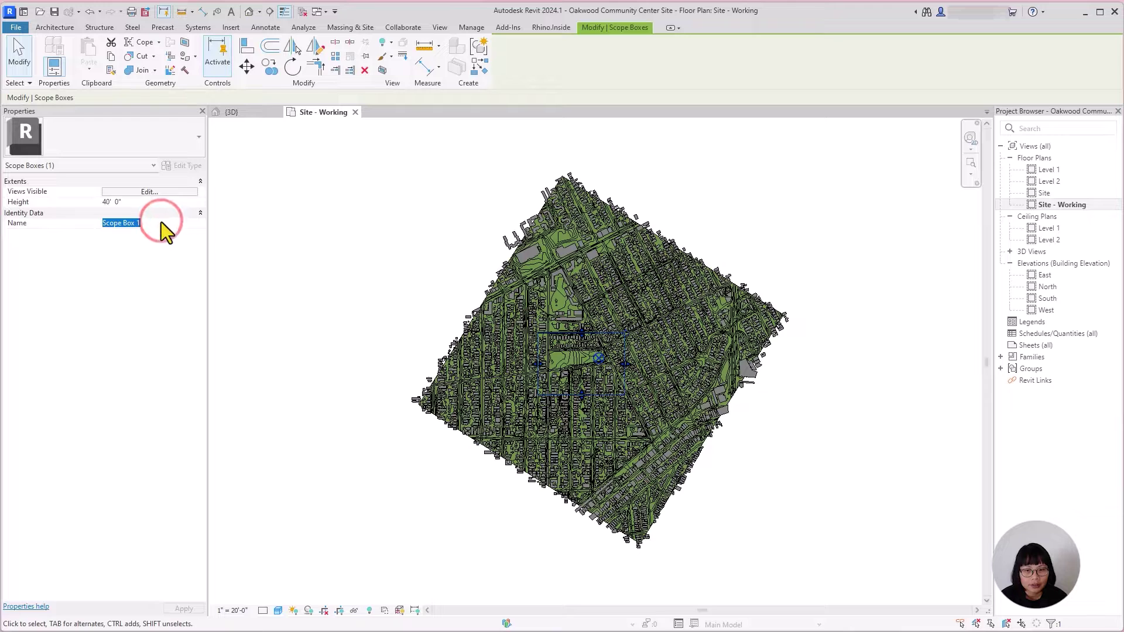
text(Site)
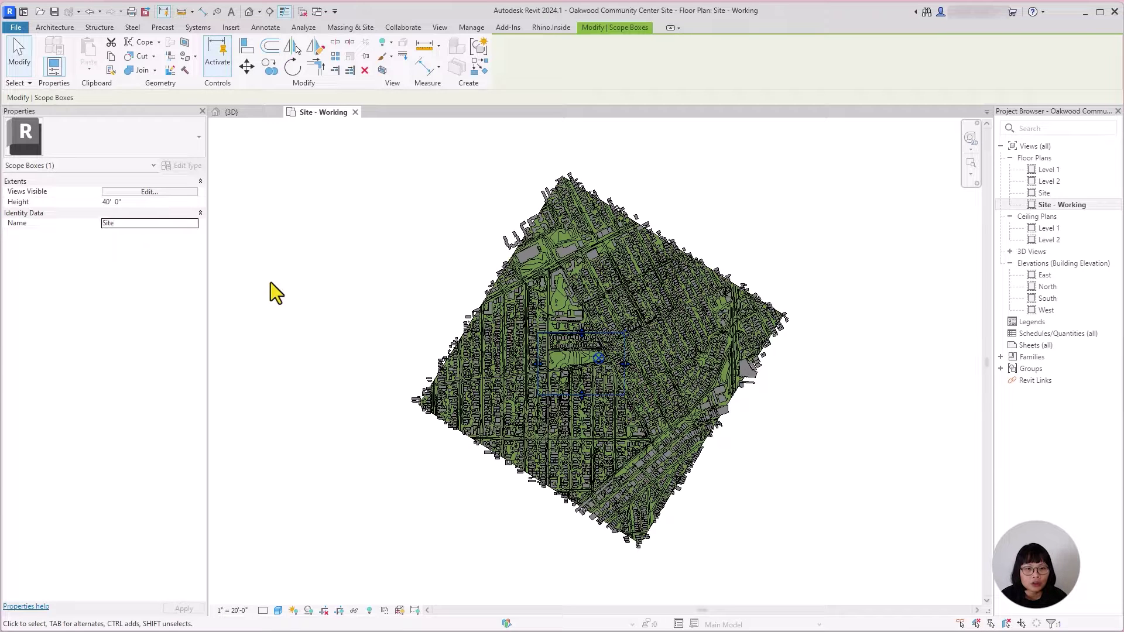
click(270, 282)
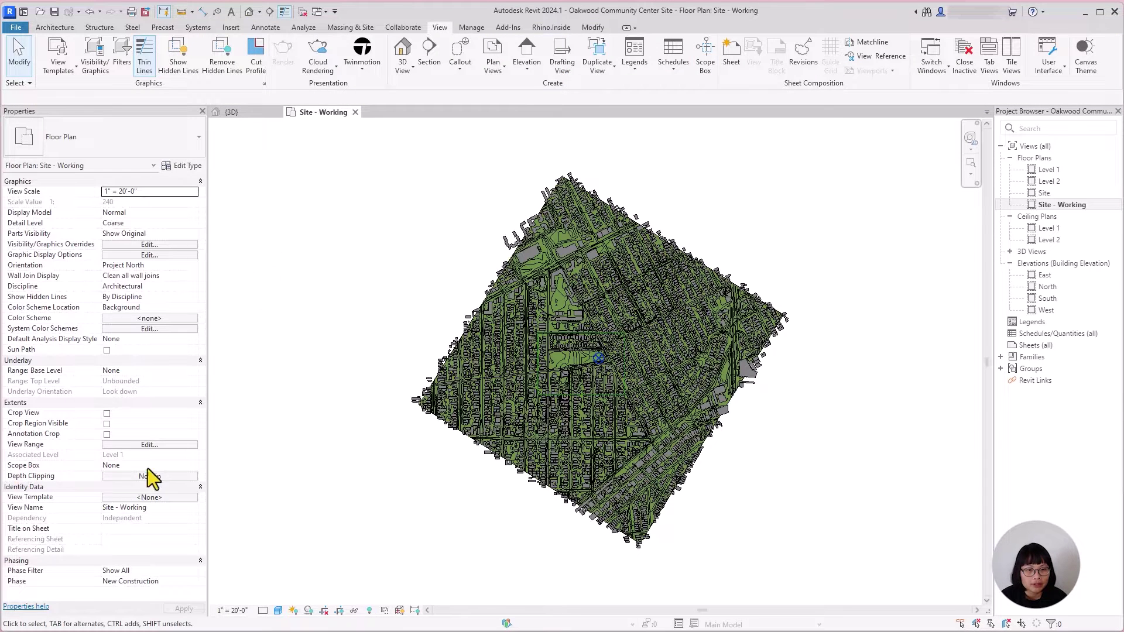
Step: Assign the Site scope box to the plan, then undo the assignment
click(191, 467)
click(114, 485)
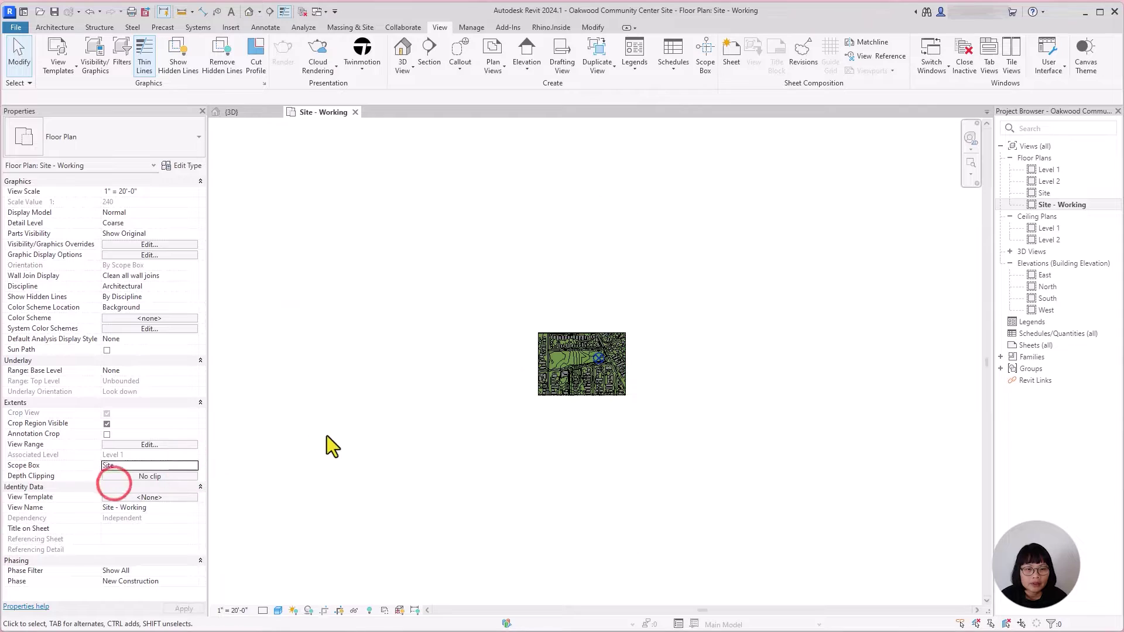
scroll(584, 354, up, 5)
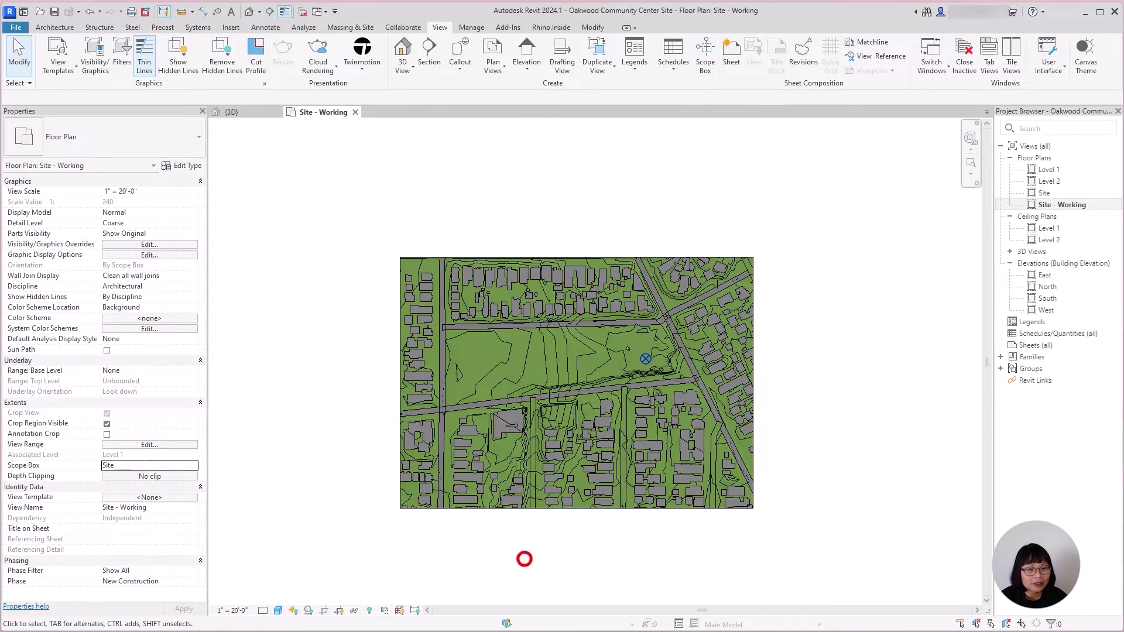
key(ctrl+z)
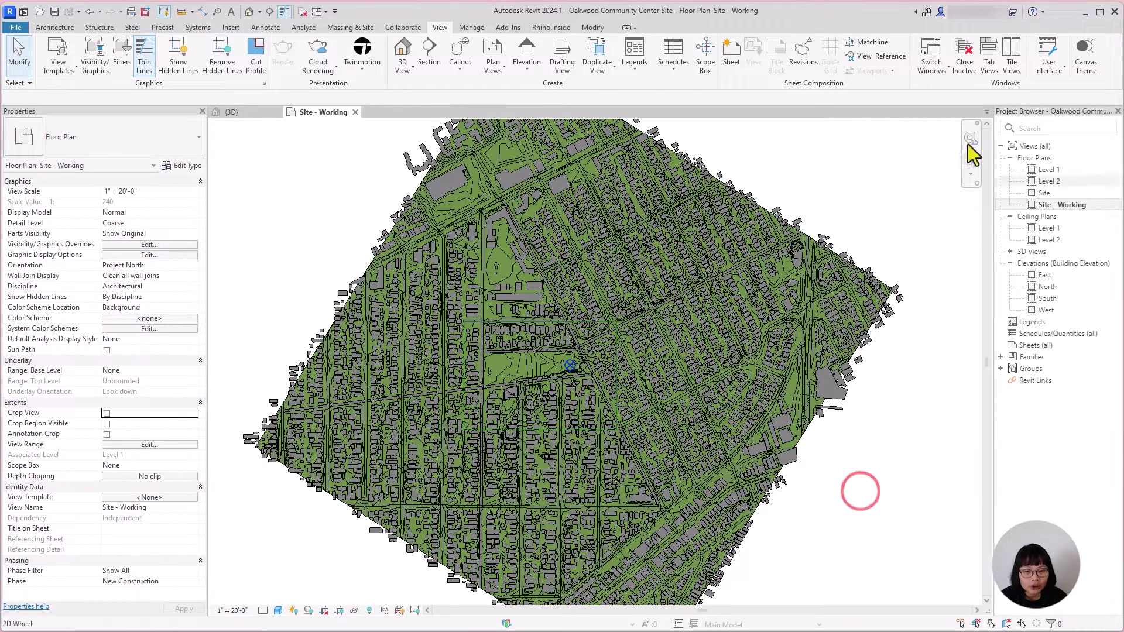
Step: Split the toposolid with a rectangle around the park block, deleting the conflicting instances
click(593, 27)
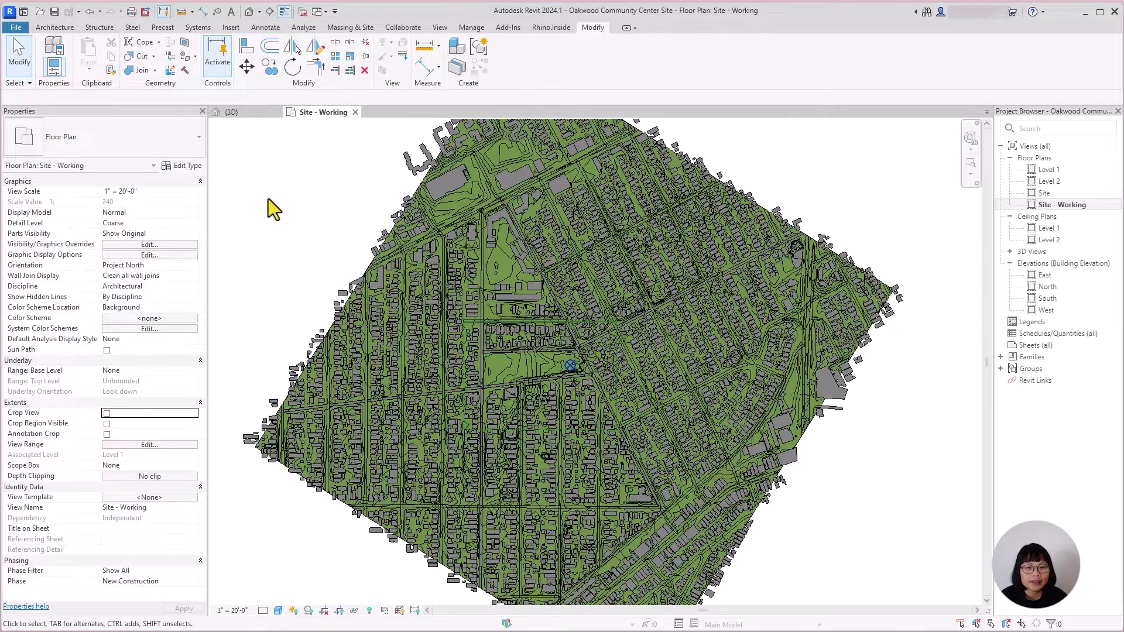
click(408, 158)
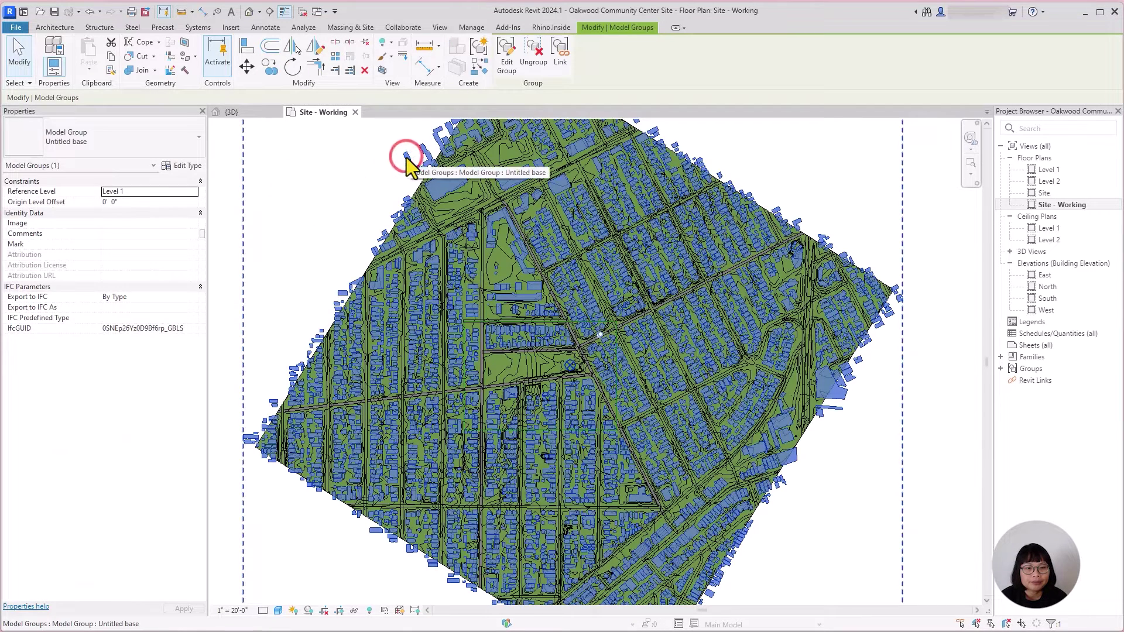
click(366, 43)
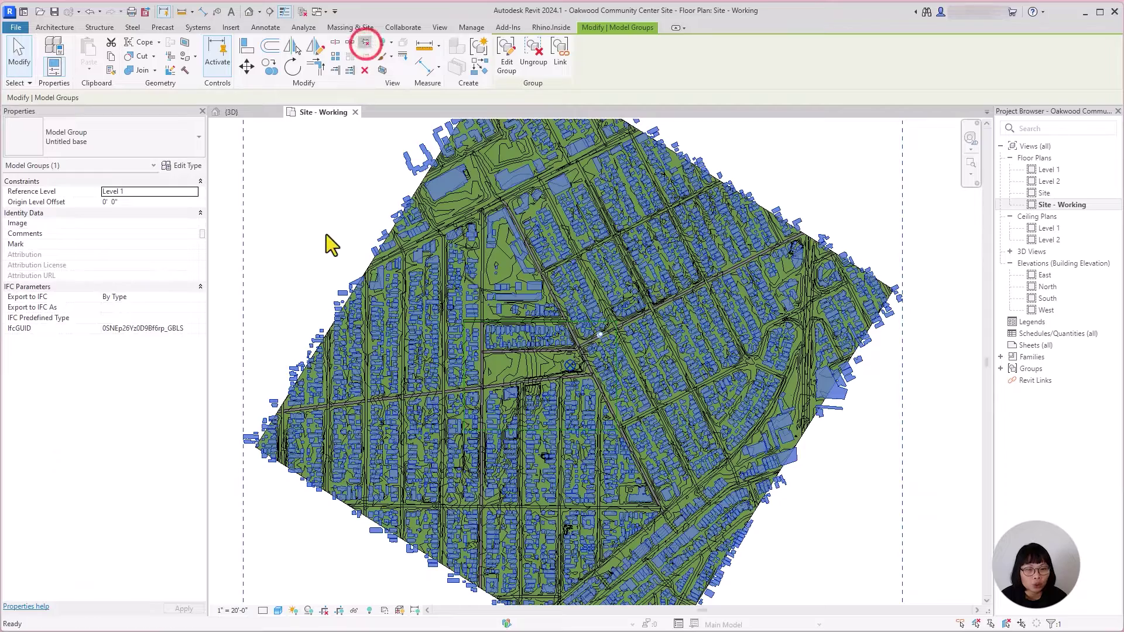
click(529, 187)
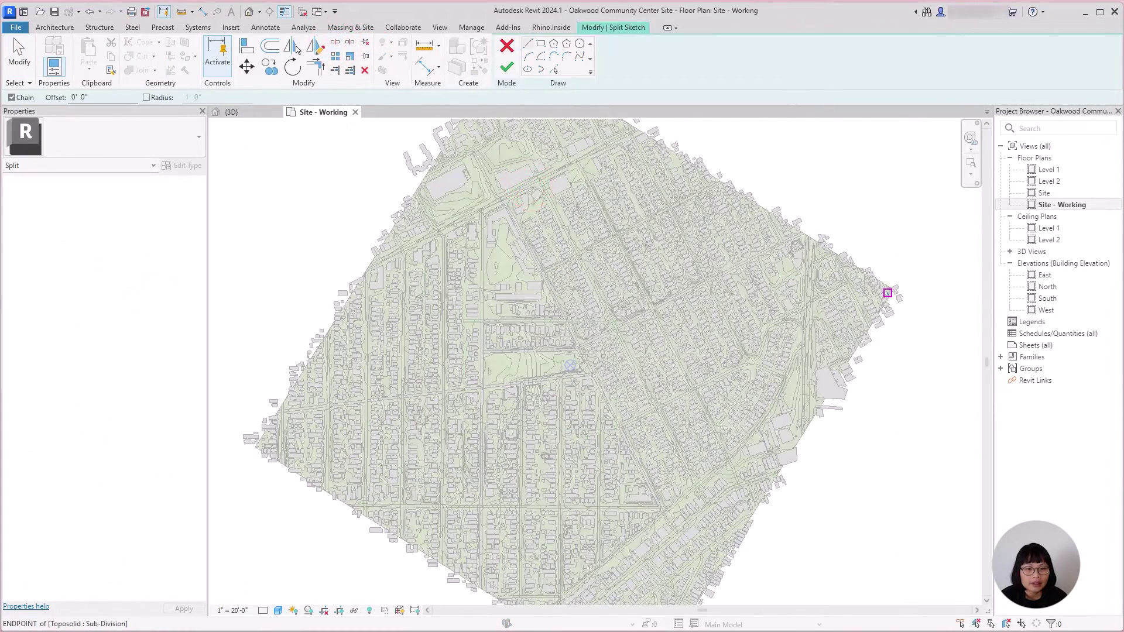
click(541, 44)
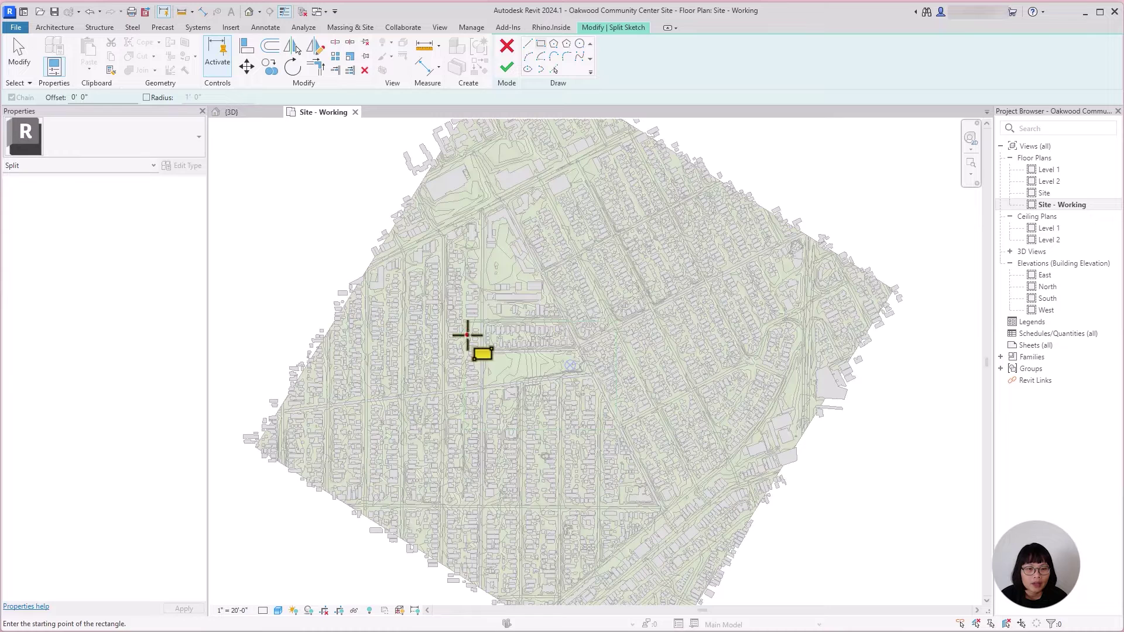
click(466, 335)
click(590, 400)
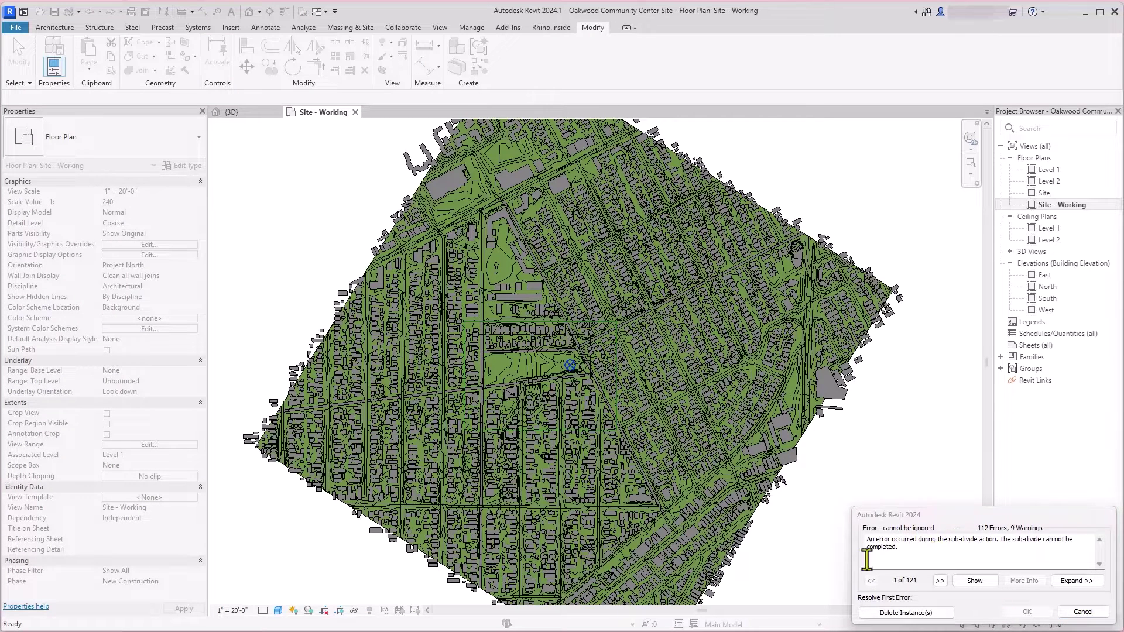
click(906, 612)
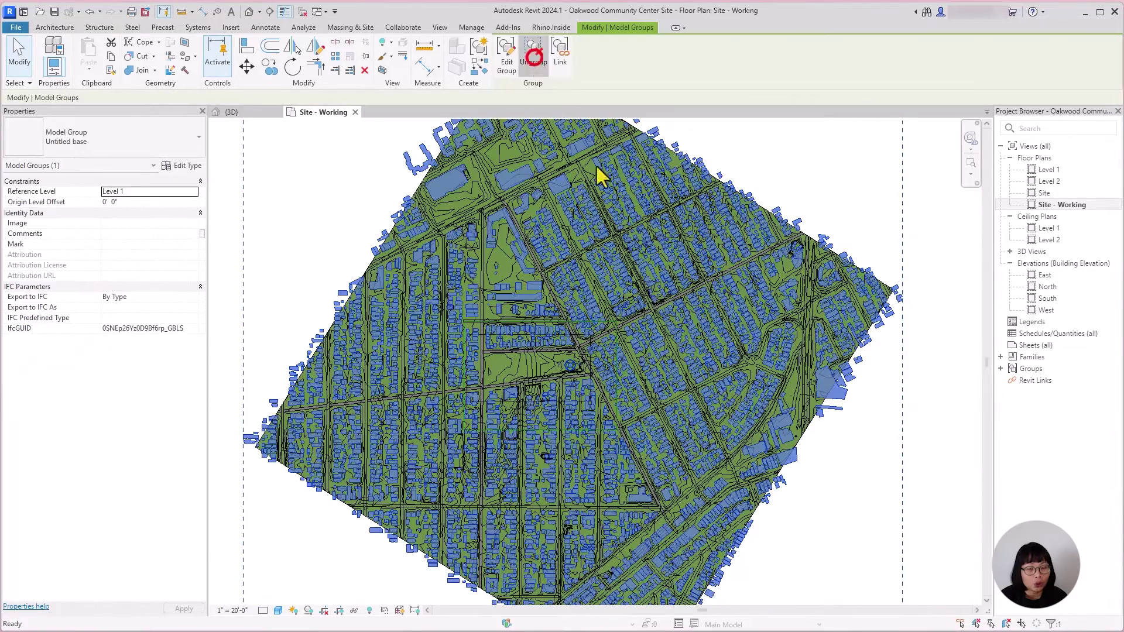
Step: Crossing-select and delete the surrounding buildings and terrain, then zoom to fit the trimmed site
drag(870, 564, 608, 150)
key(Delete)
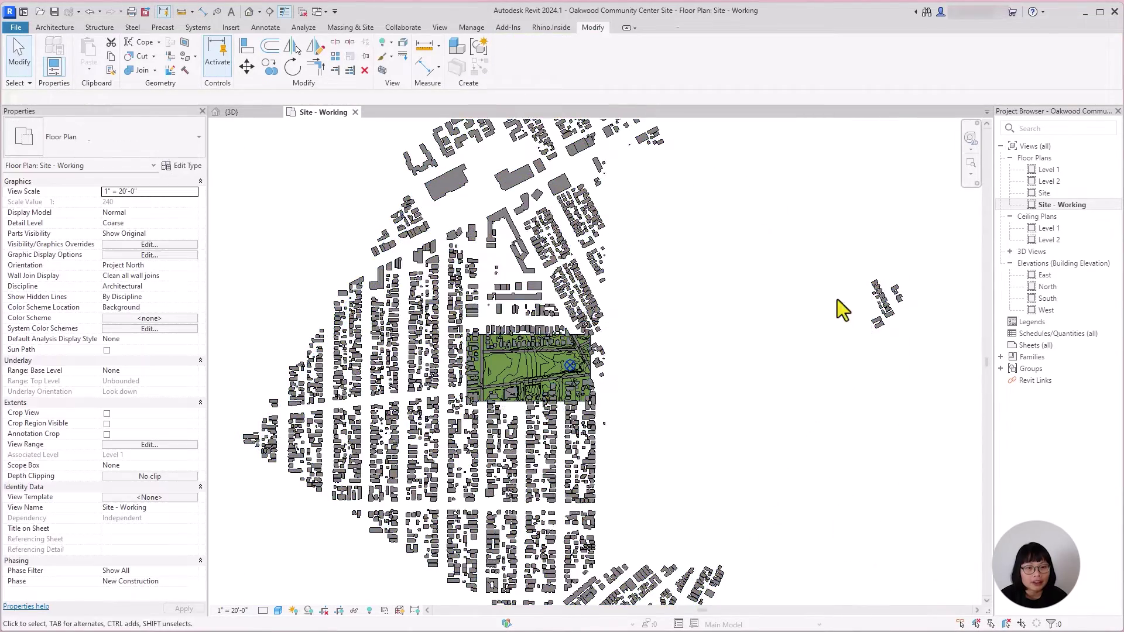
drag(894, 330, 305, 101)
key(Delete)
drag(921, 509, 599, 216)
key(Delete)
scroll(786, 305, down, 3)
drag(788, 592, 437, 371)
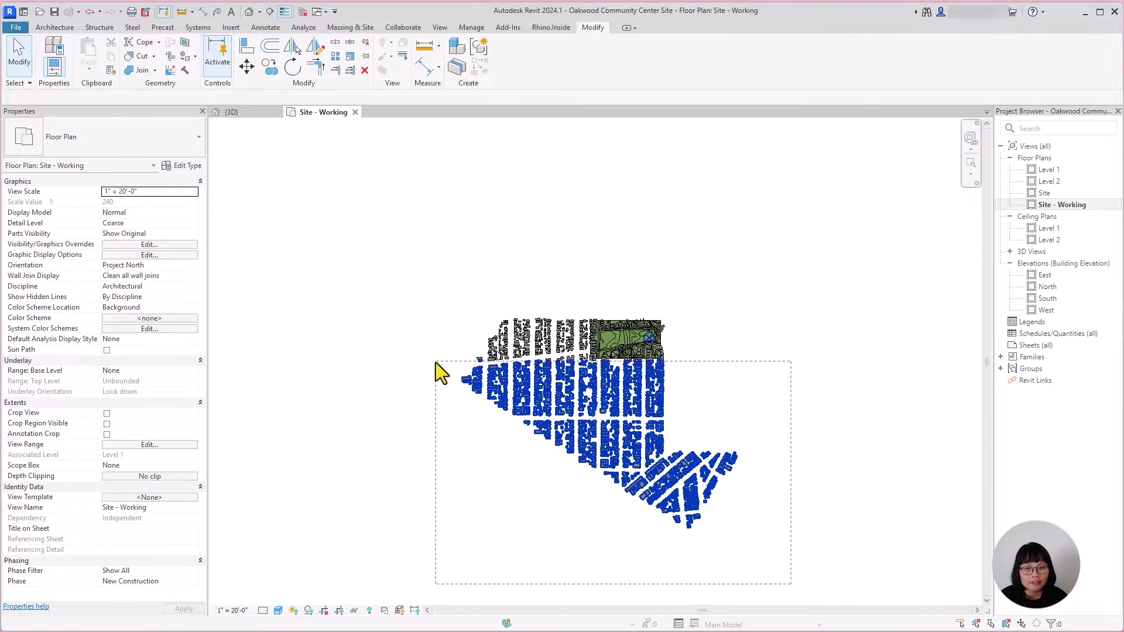
key(Delete)
key(Delete)
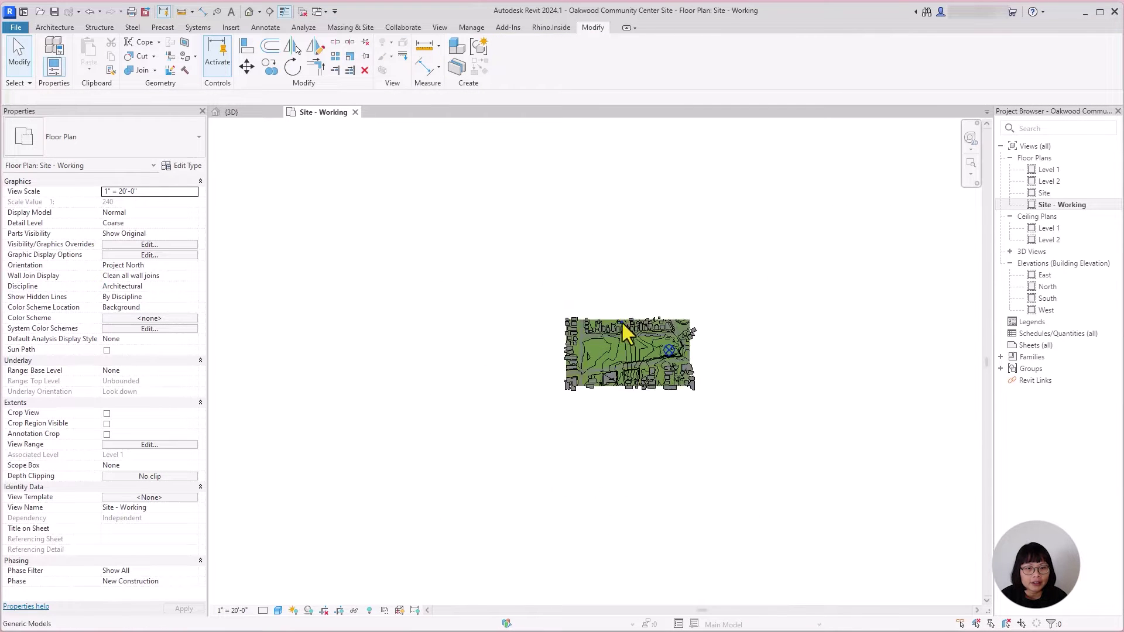
middle_click(627, 589)
middle_click(627, 589)
middle_drag(810, 594, 893, 606)
click(231, 27)
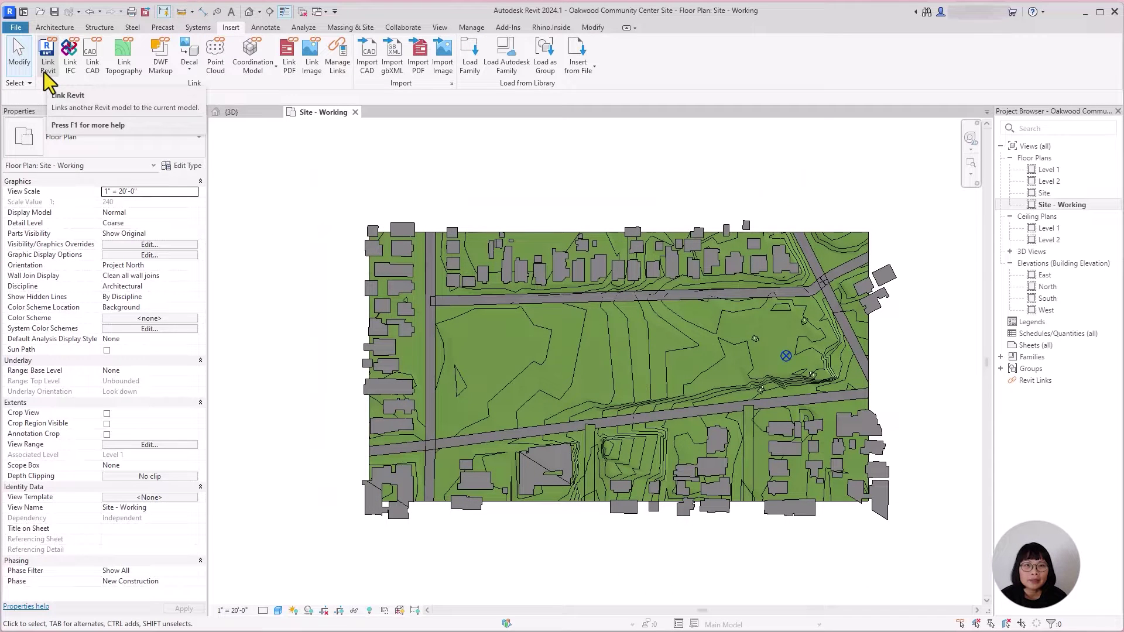
click(39, 66)
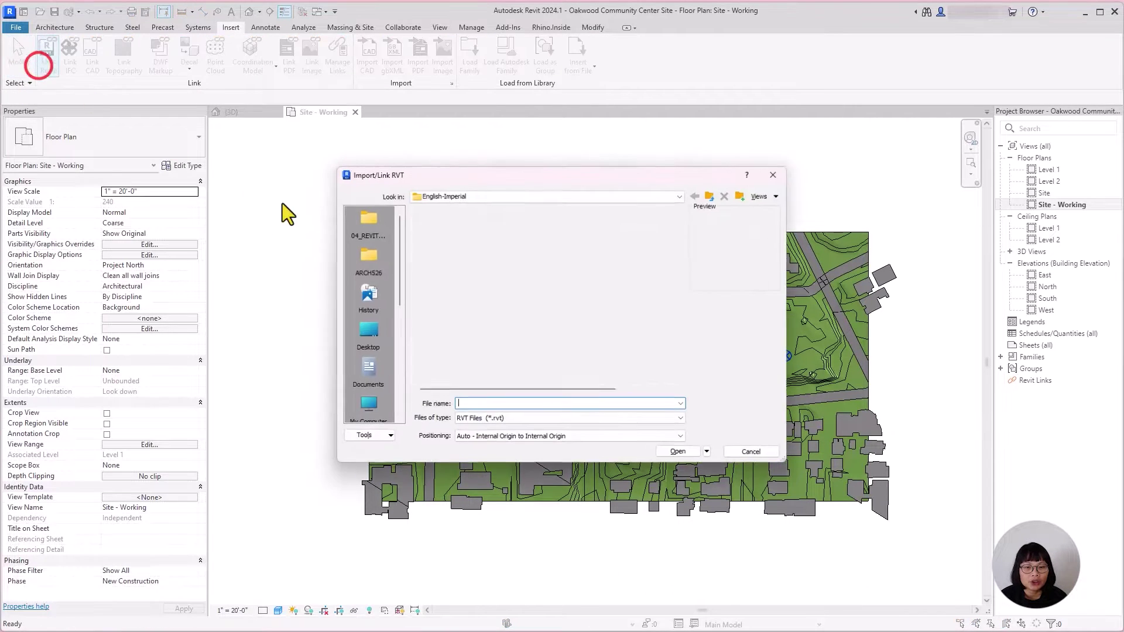
click(367, 215)
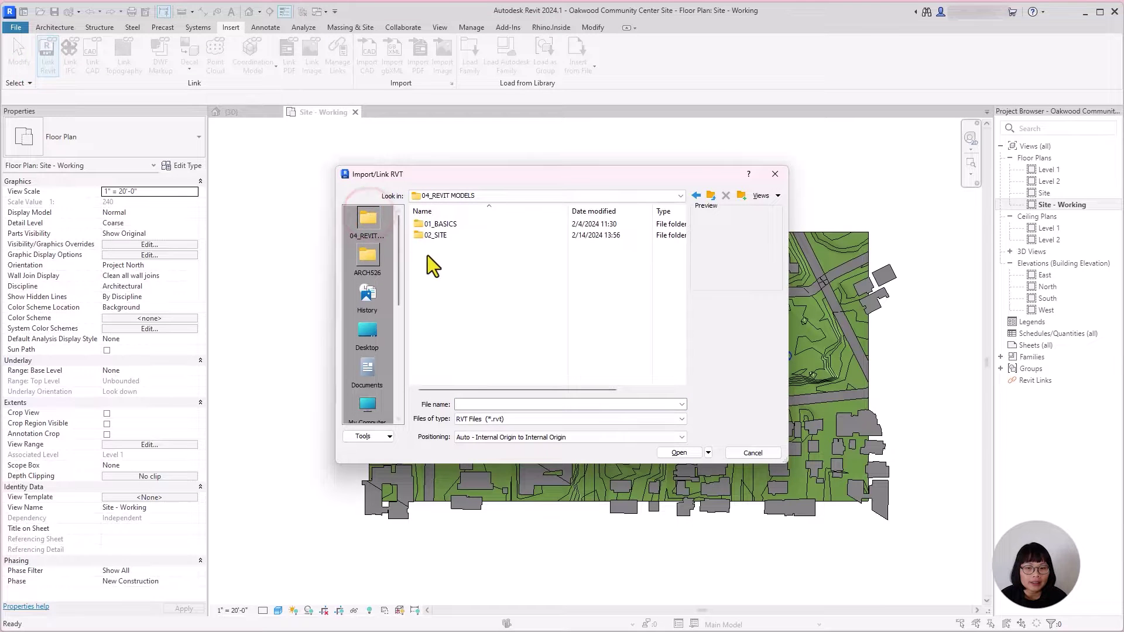
double_click(443, 235)
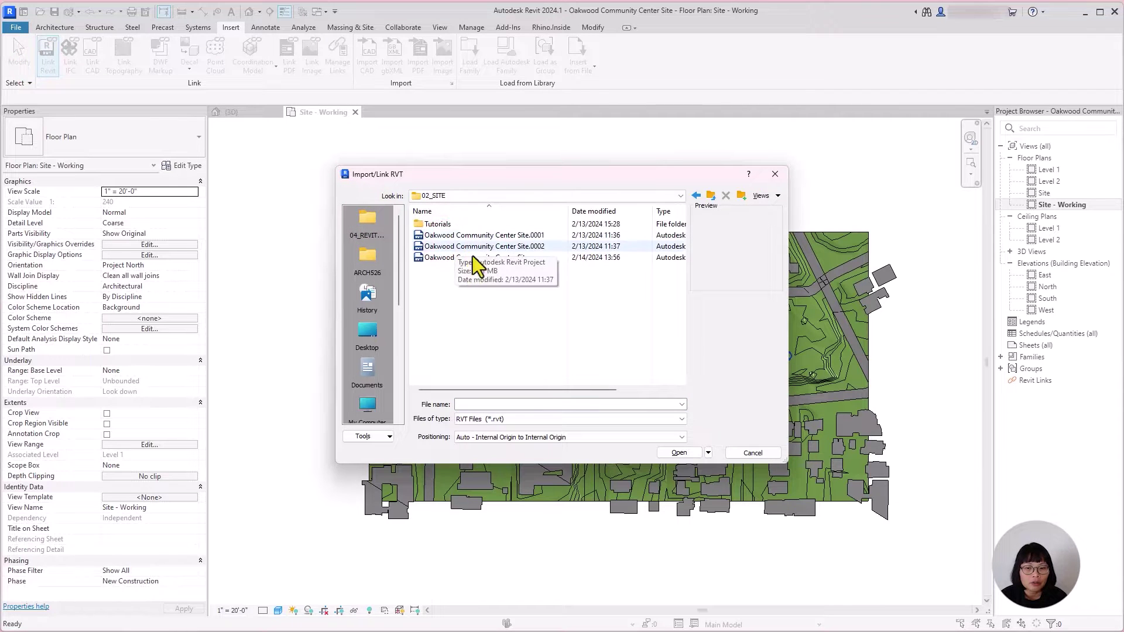
click(753, 453)
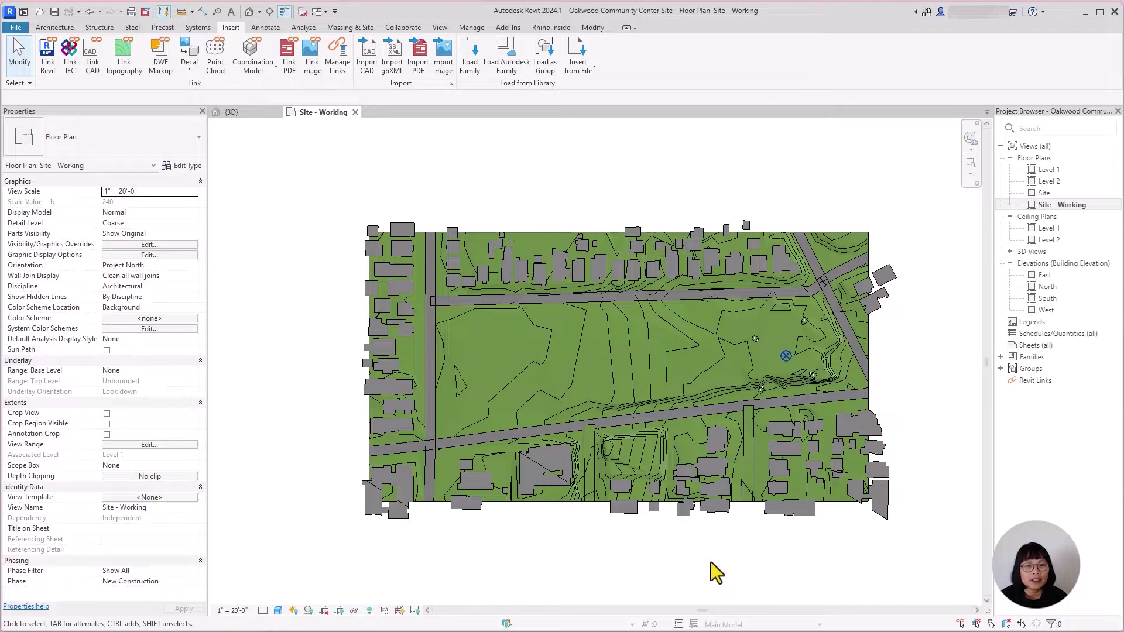
scroll(711, 562, up, 1)
middle_drag(711, 562, 727, 596)
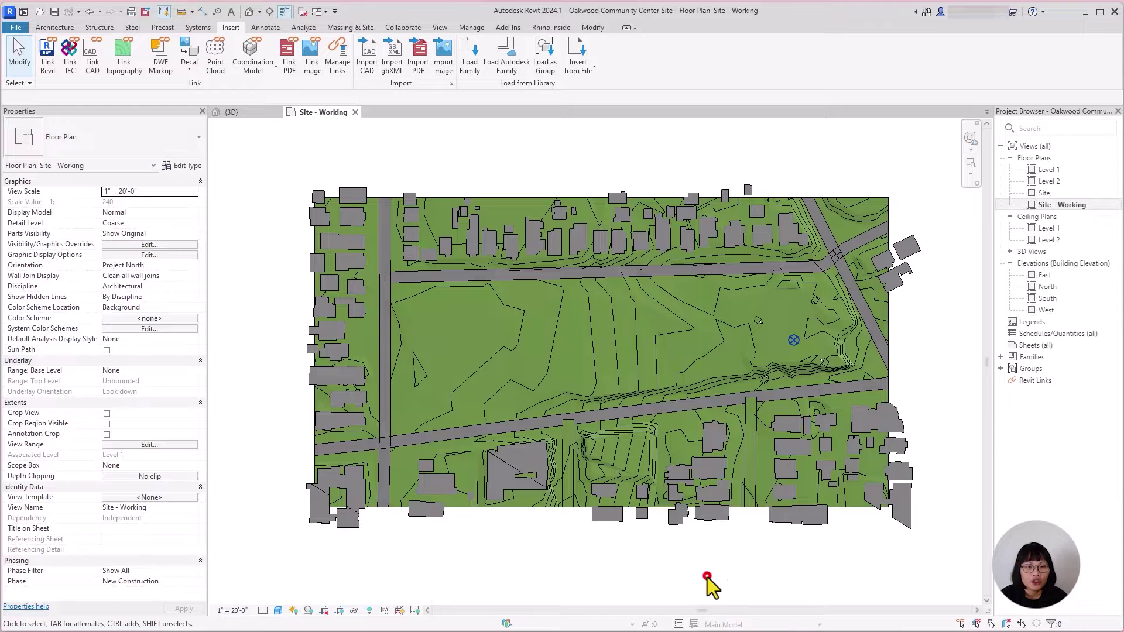
click(278, 612)
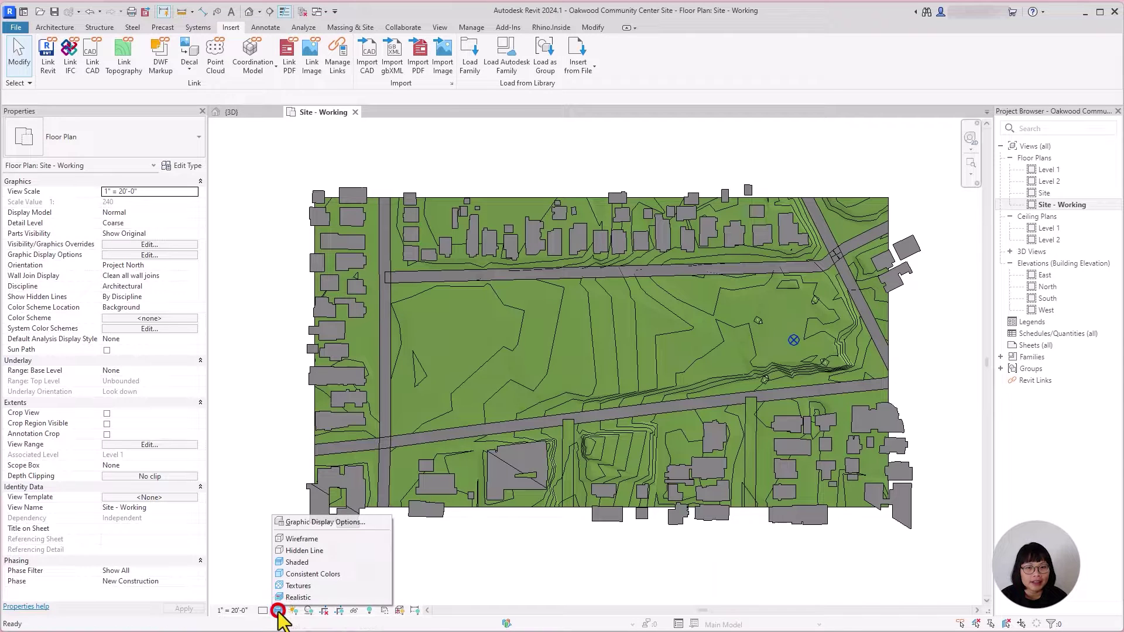
click(299, 597)
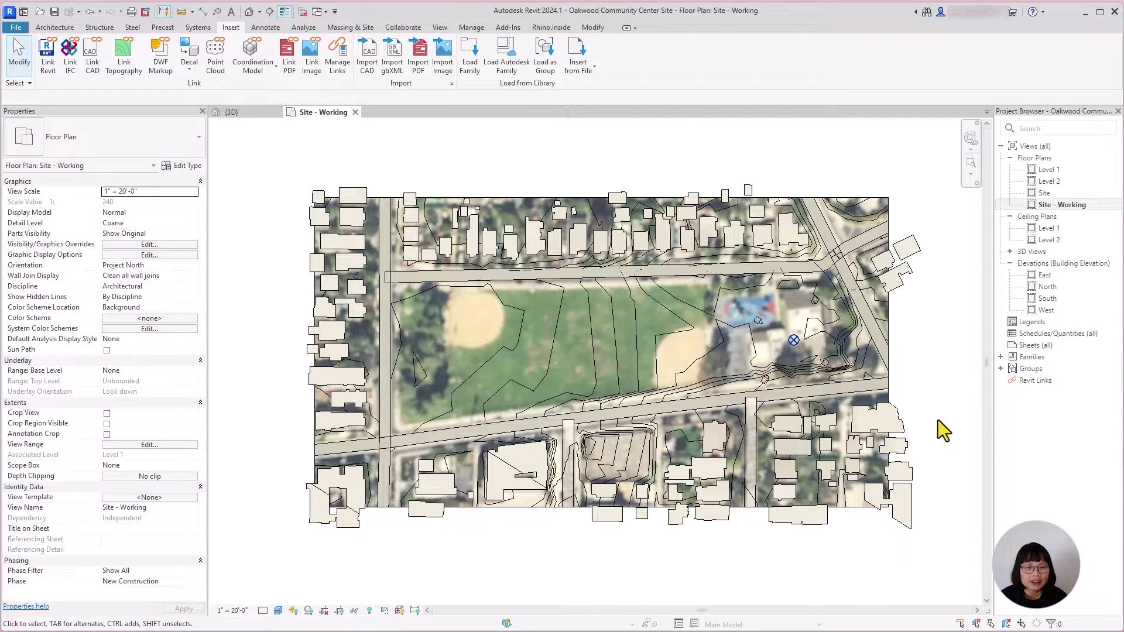
scroll(533, 283, up, 4)
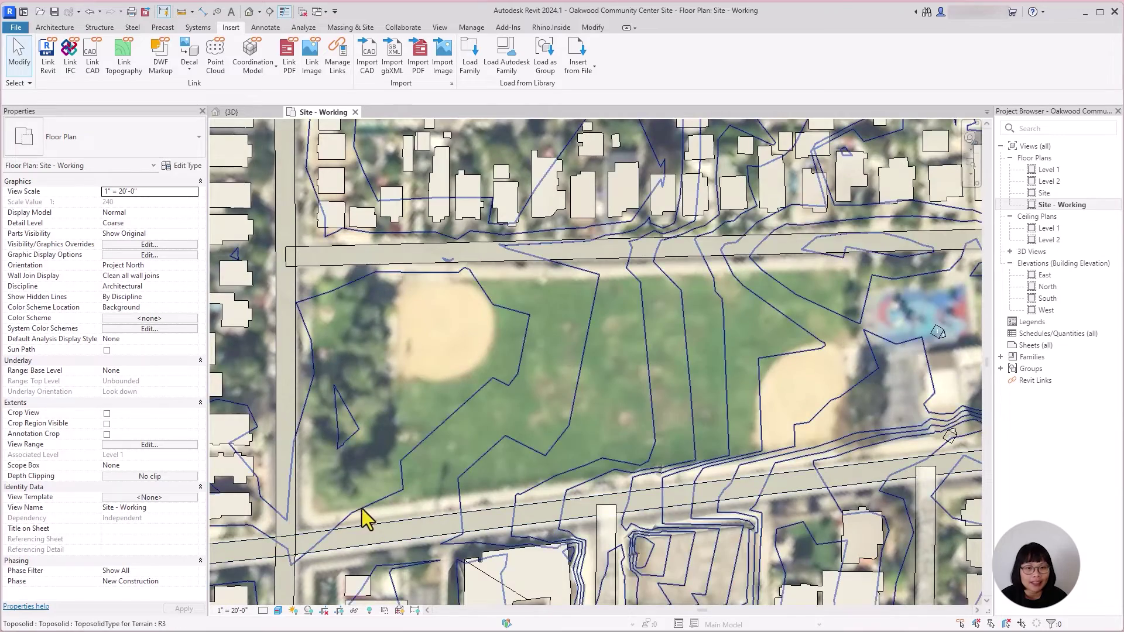
scroll(614, 502, down, 2)
scroll(778, 473, down, 2)
middle_drag(778, 473, 614, 437)
scroll(820, 465, up, 2)
middle_drag(820, 464, 727, 510)
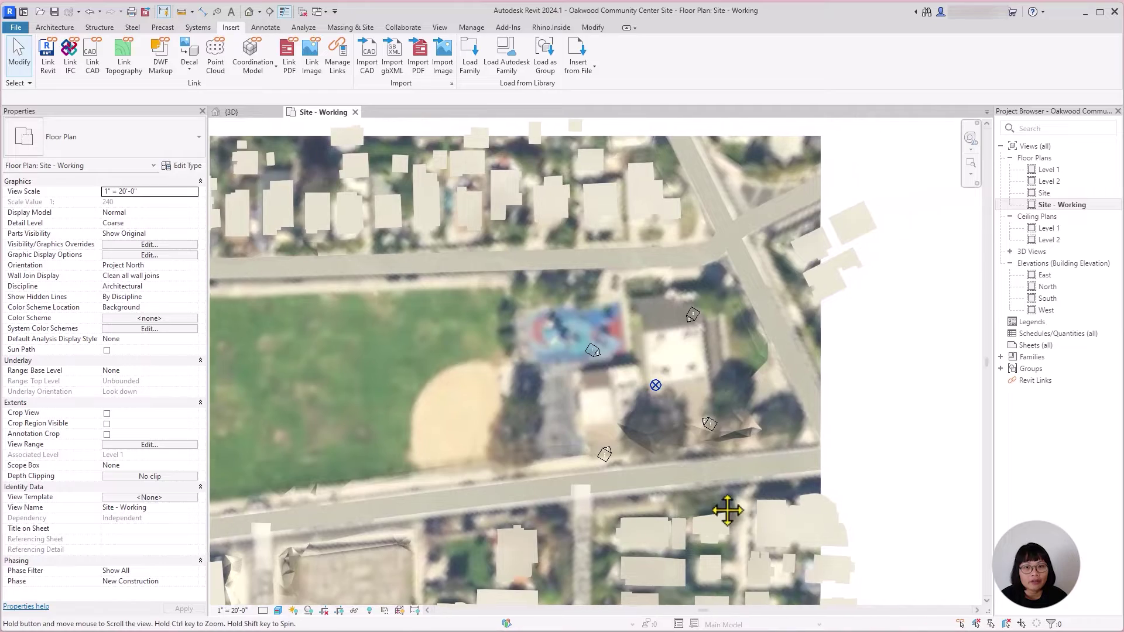
middle_drag(640, 534, 716, 530)
scroll(753, 469, down, 2)
scroll(743, 452, up, 1)
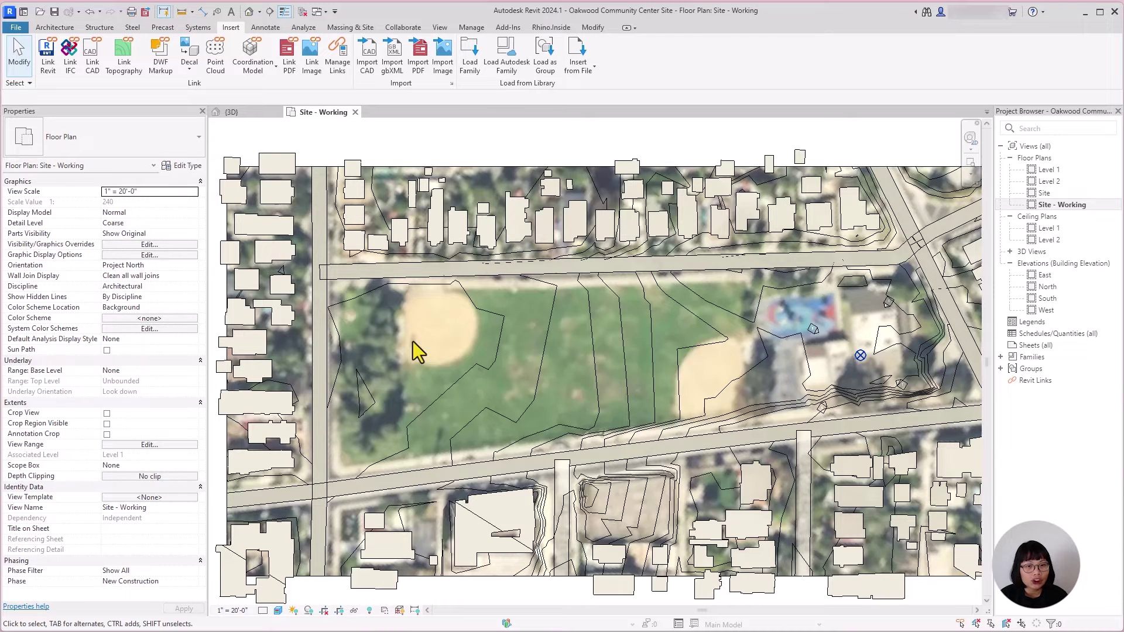
Step: Shade the site plan, put the toposolid into sub-element editing, and view it in 3D
click(276, 611)
click(325, 561)
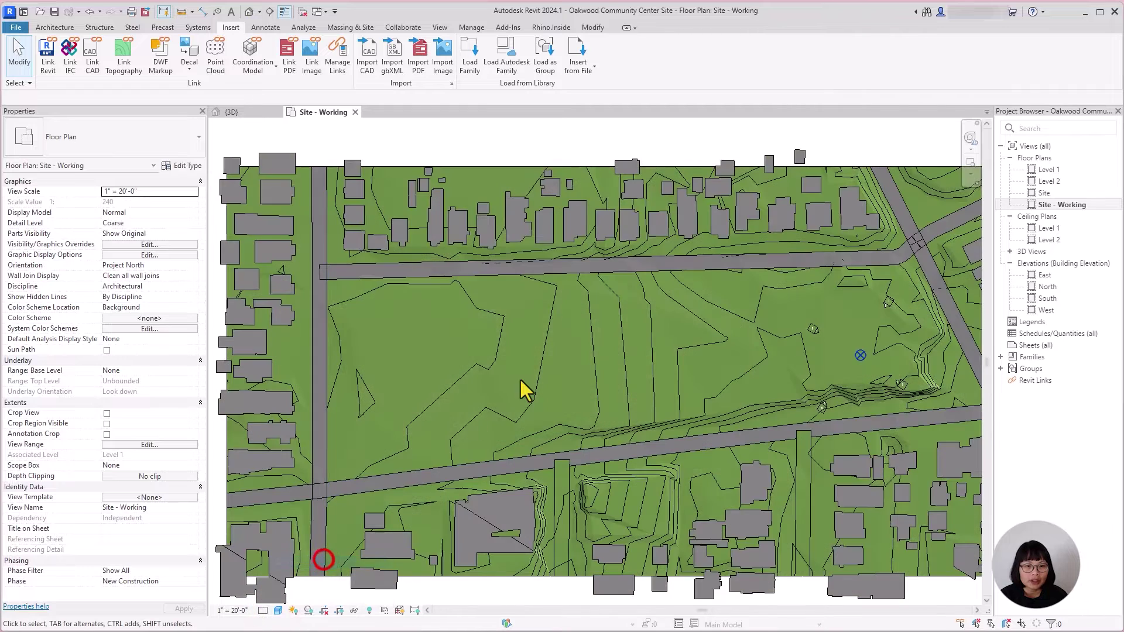
click(492, 405)
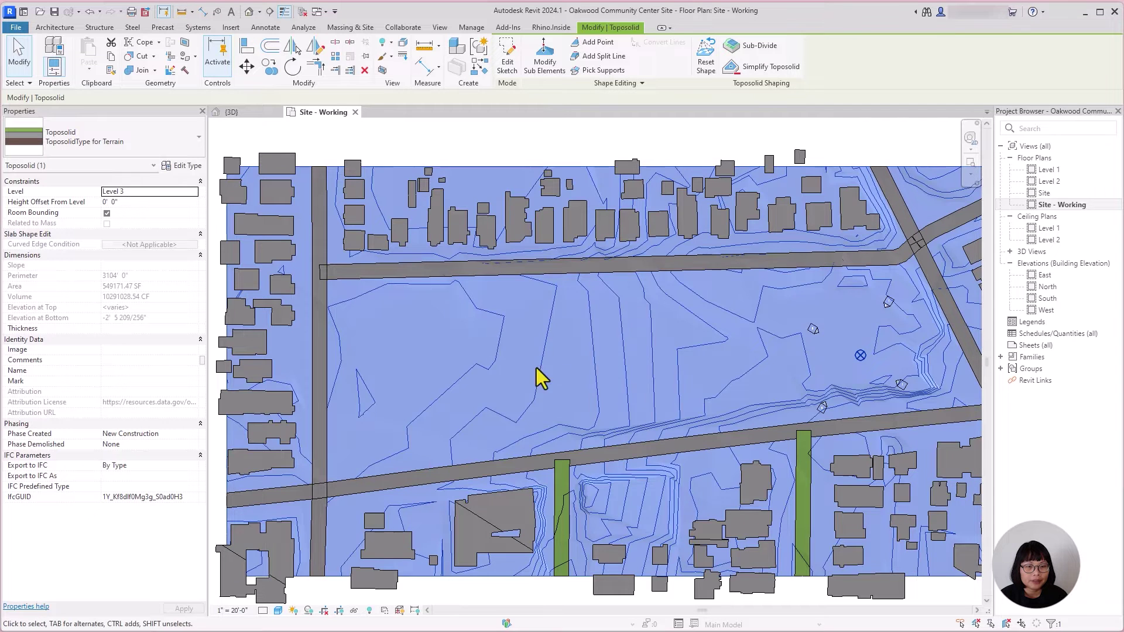
click(536, 65)
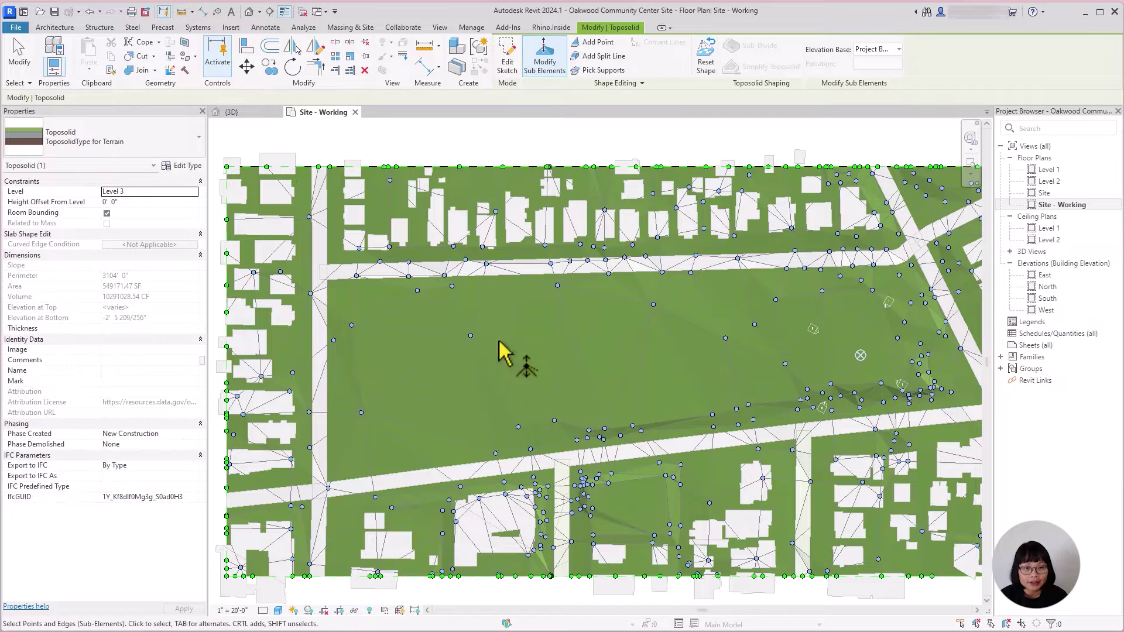
click(249, 111)
Step: Lower one park terrain point to 10' and raise another to about 19' 10 5/8"
shift+middle_drag(841, 477, 682, 466)
scroll(572, 311, up, 5)
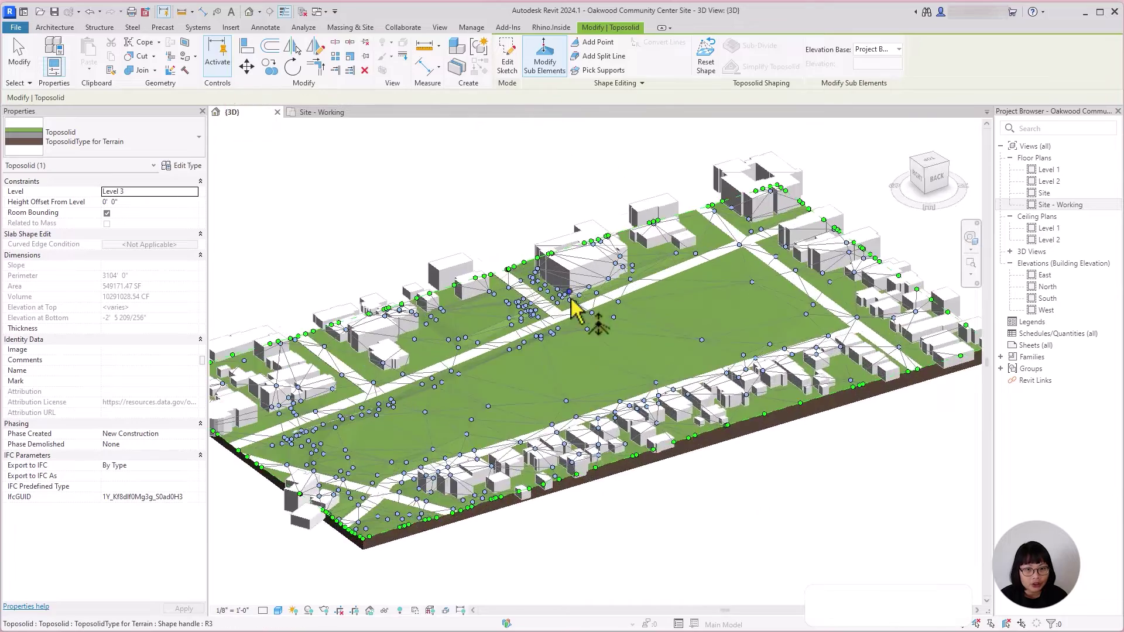
click(581, 314)
click(608, 311)
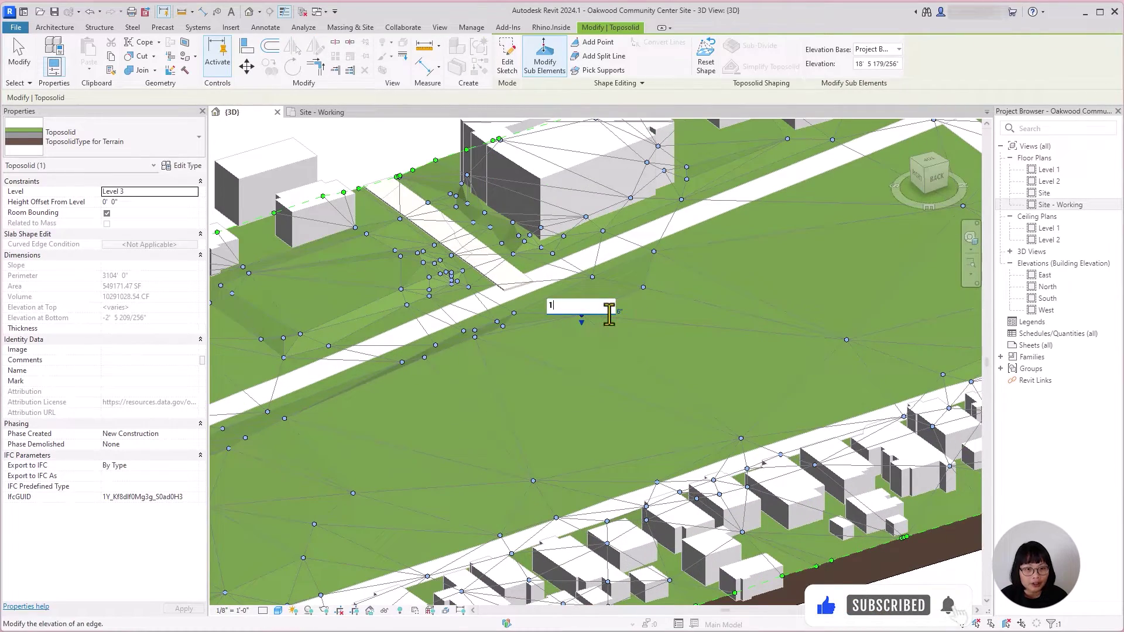
key(Return)
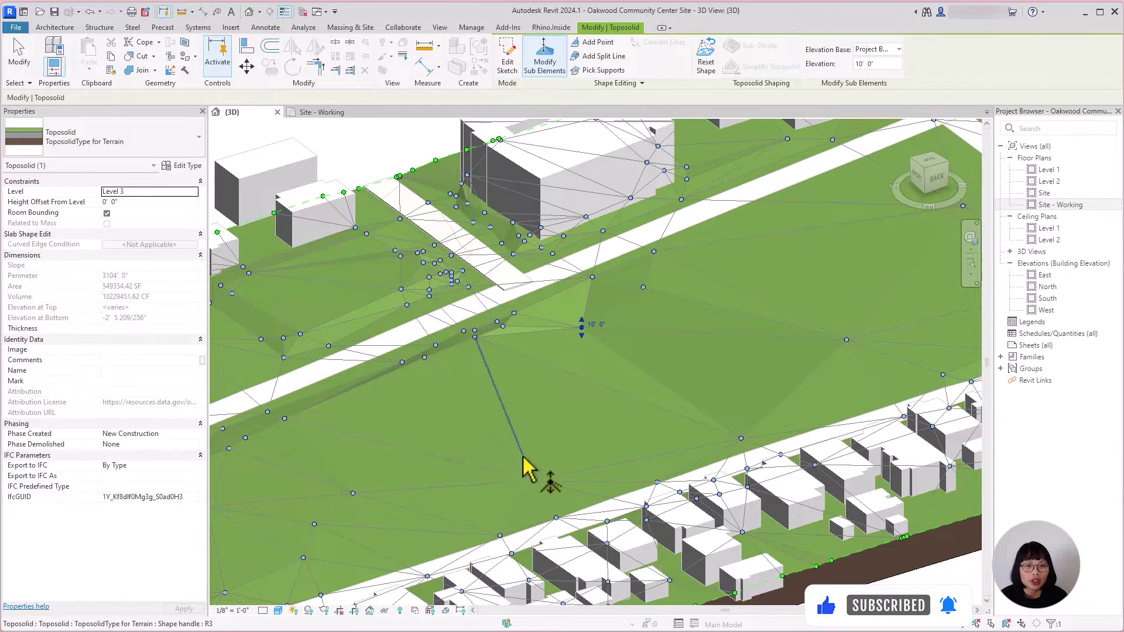
click(531, 479)
drag(533, 480, 532, 468)
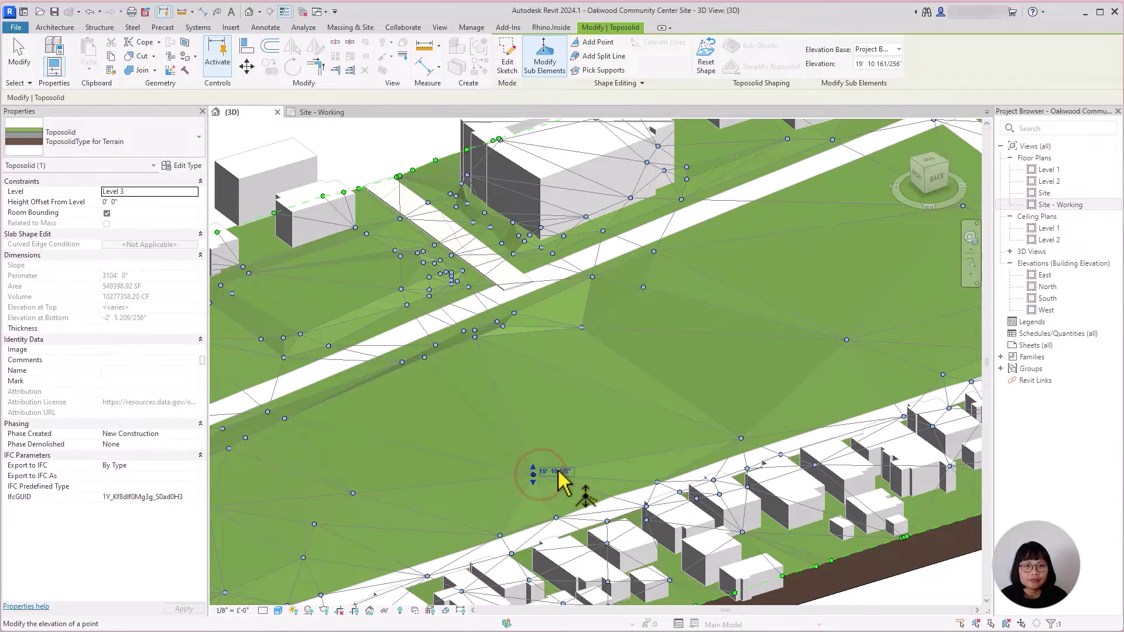
click(531, 463)
Step: Add four new points across the park terrain
click(598, 42)
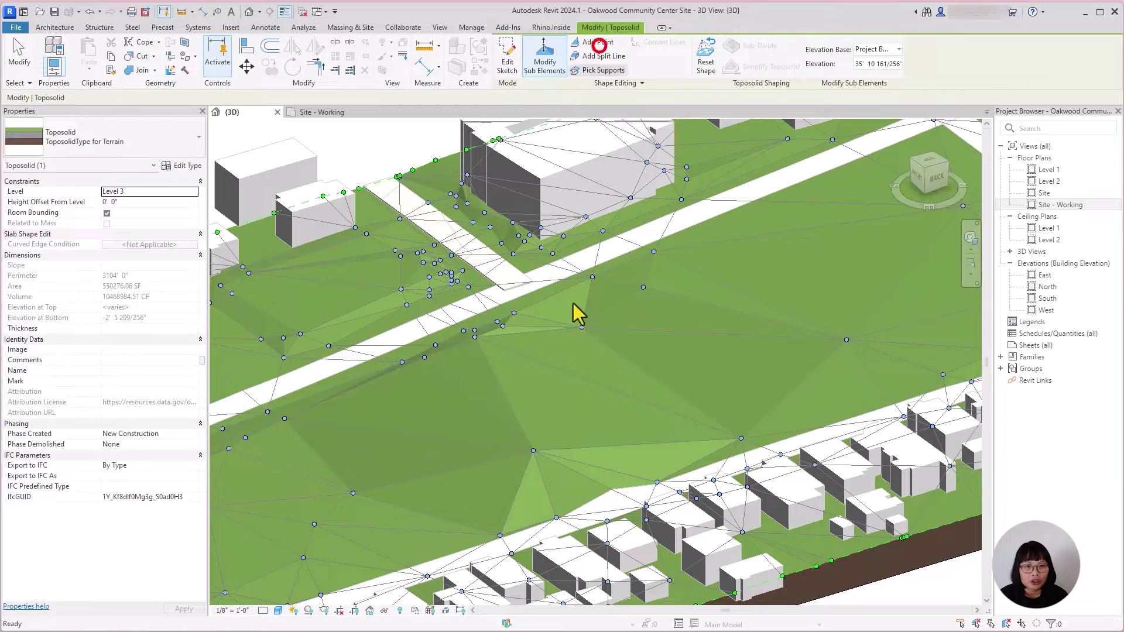
click(574, 406)
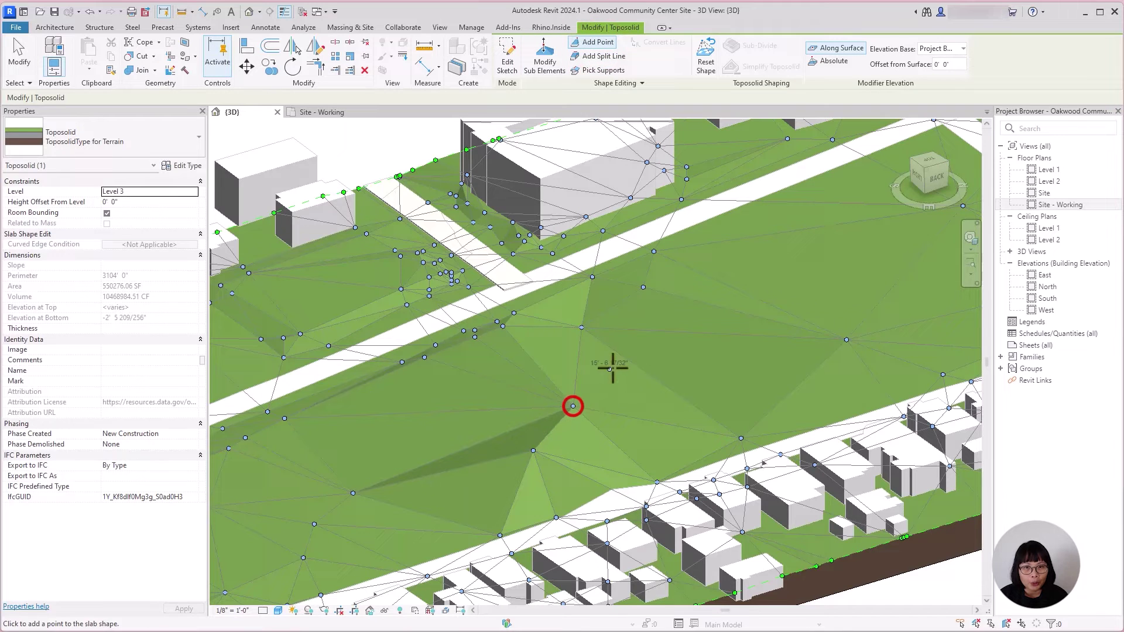
click(678, 354)
click(441, 437)
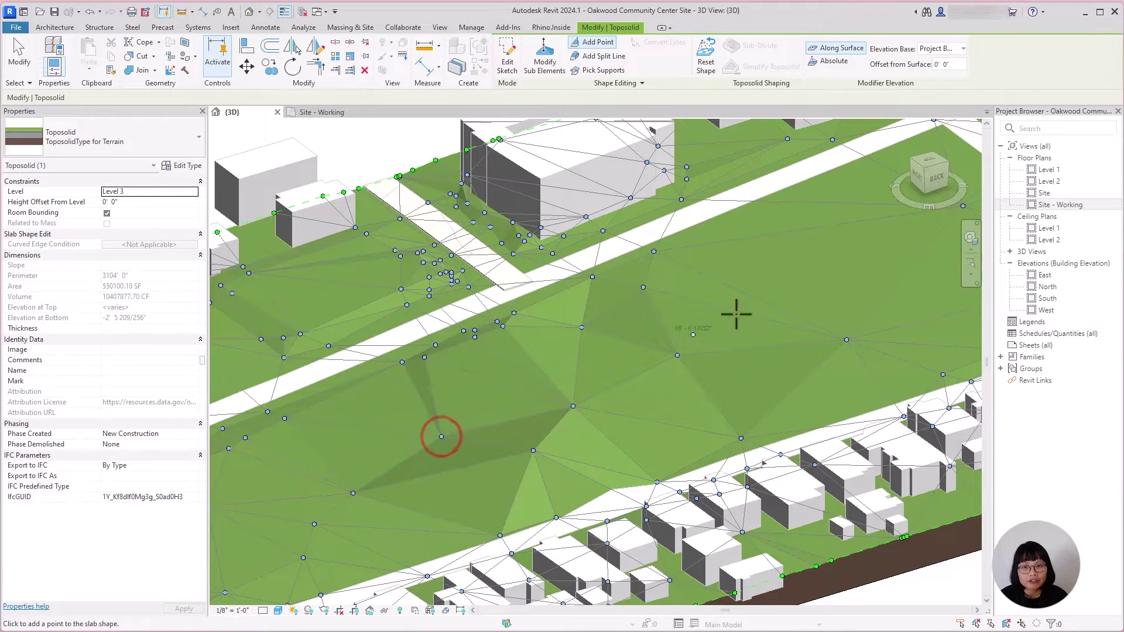
click(823, 261)
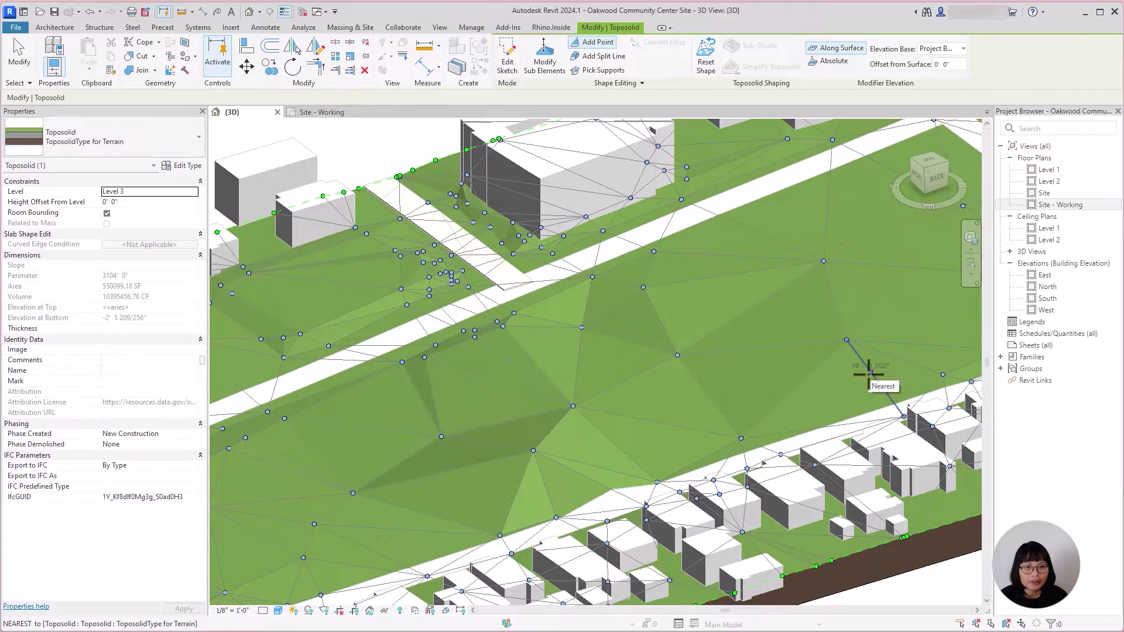
Step: Draw a split line across the park ending at a terrain point
click(603, 56)
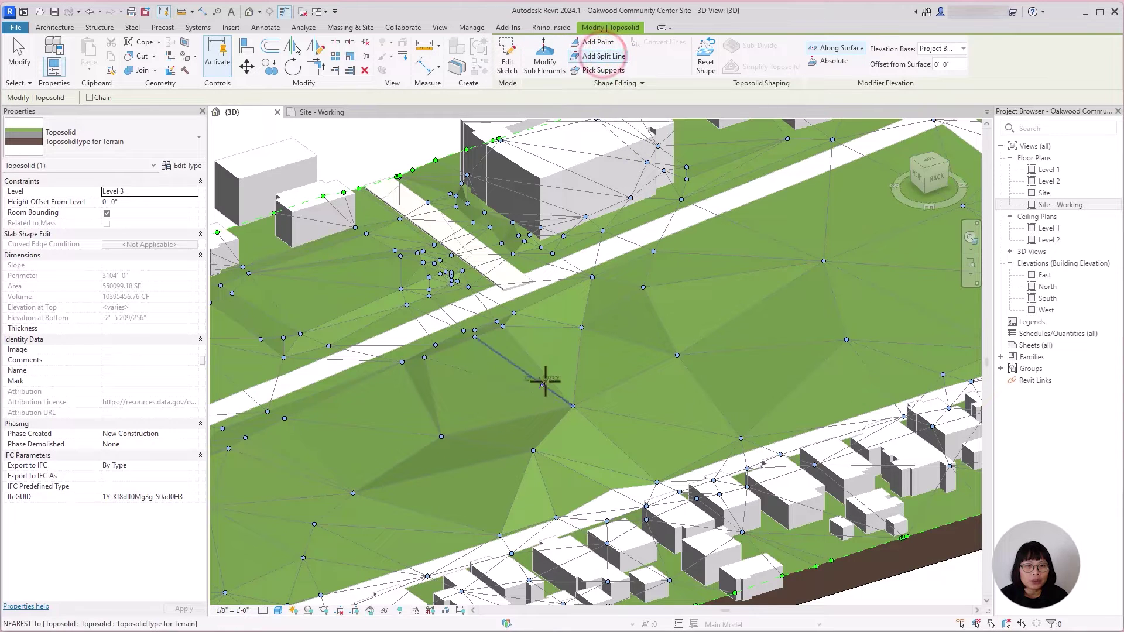
click(555, 364)
click(732, 279)
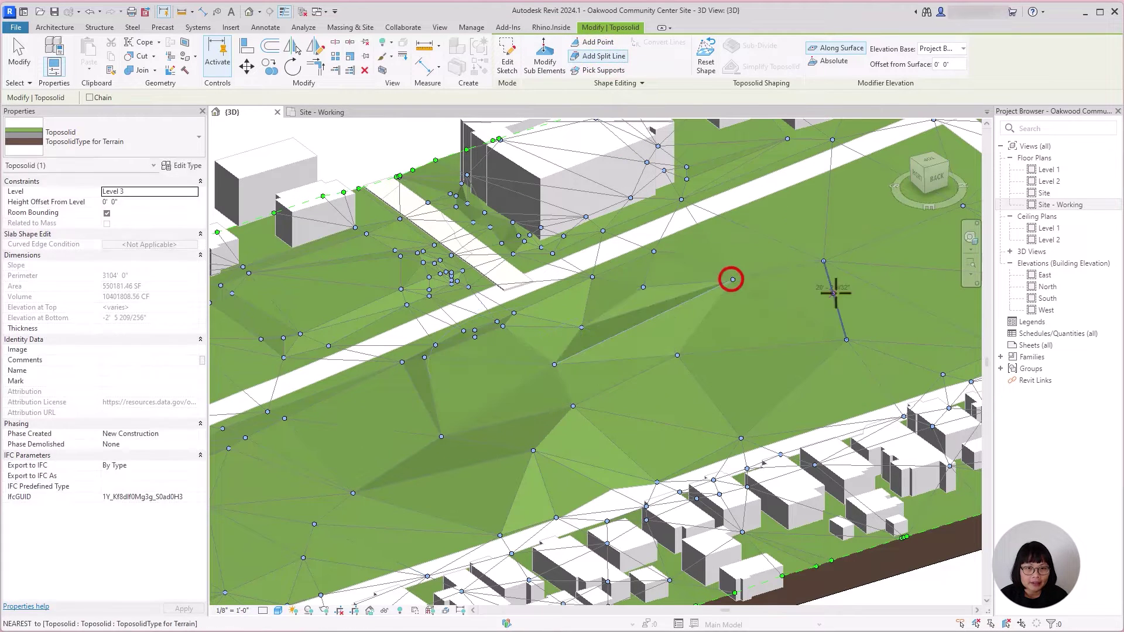
key(Escape)
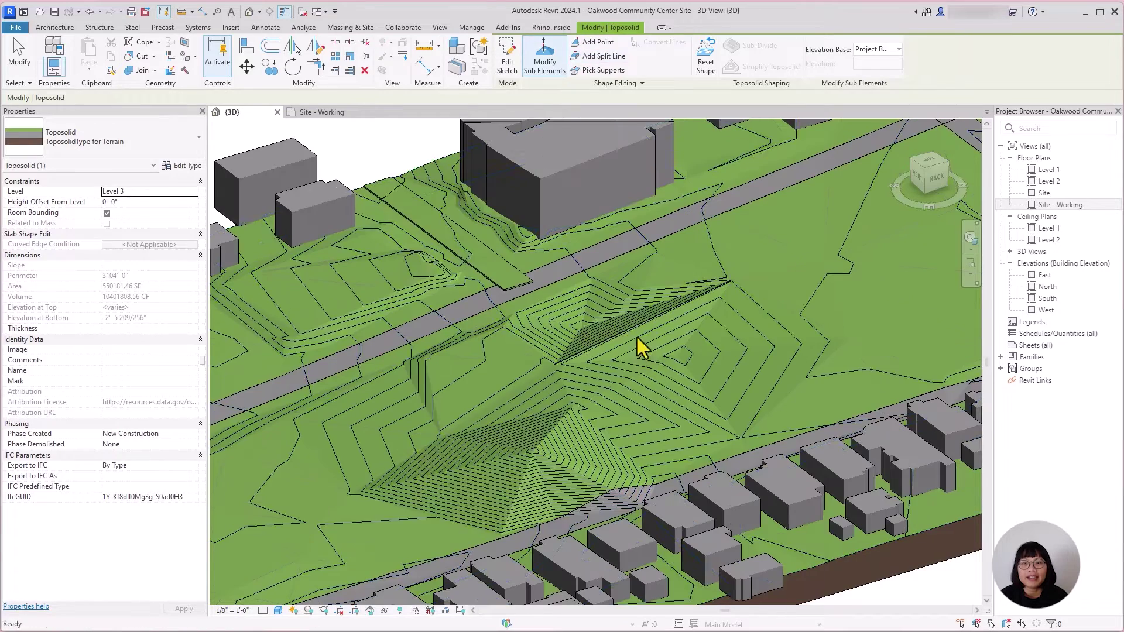
Step: Hide the Toposolid Split Lines subcategory in the 3D view's Visibility/Graphics settings
key(Escape)
click(624, 333)
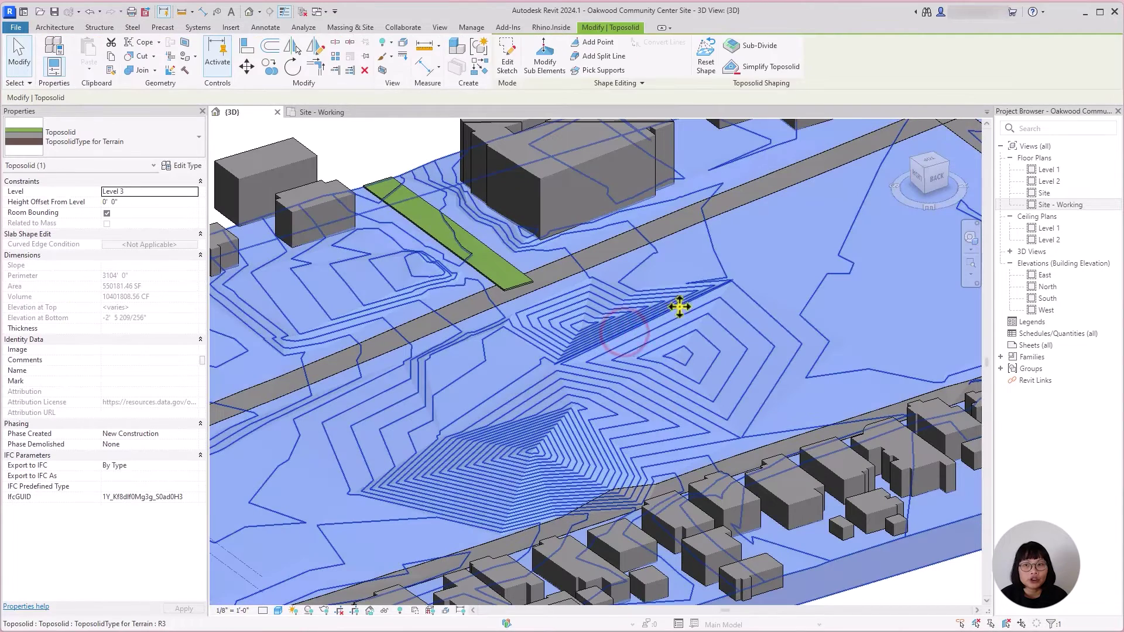
key(v)
key(g)
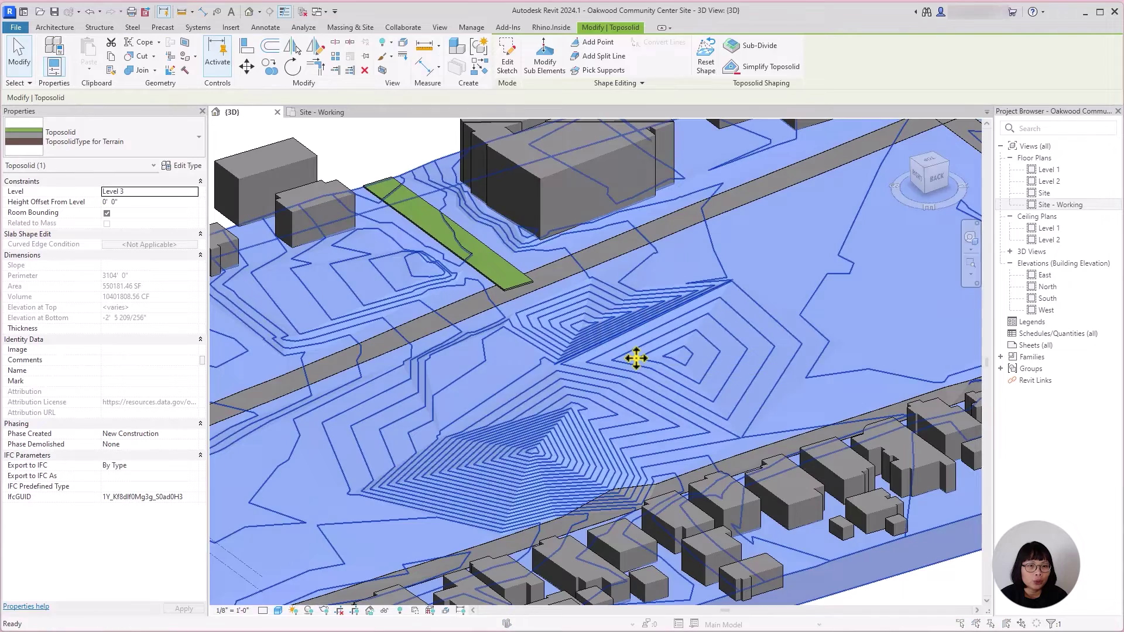
scroll(348, 400, down, 1)
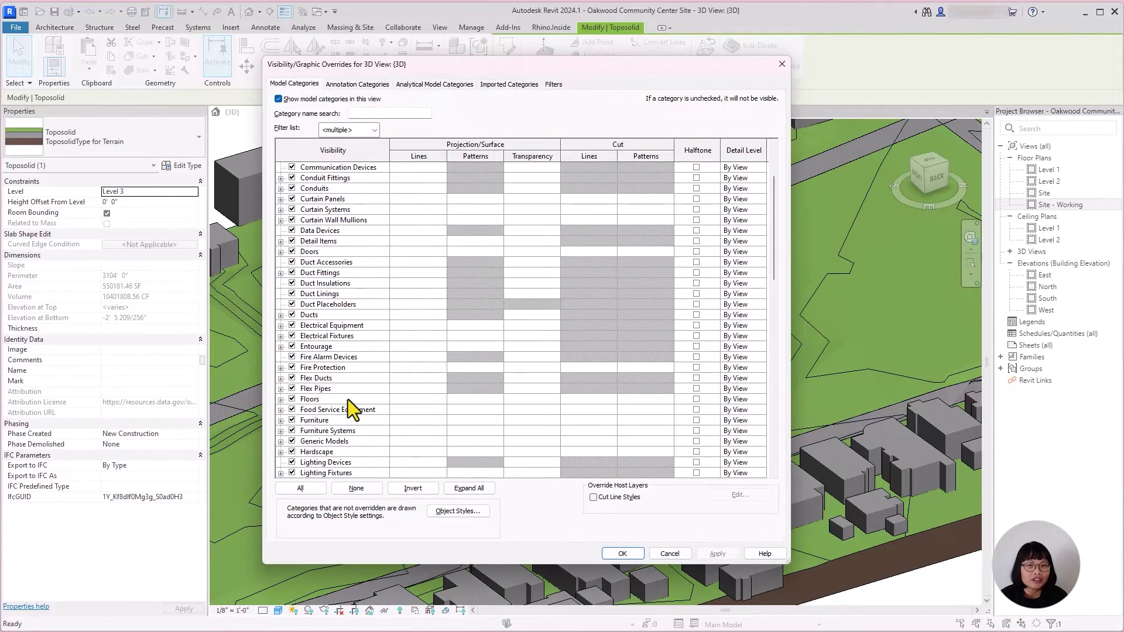
key(t)
scroll(291, 440, down, 1)
scroll(291, 440, down, 1)
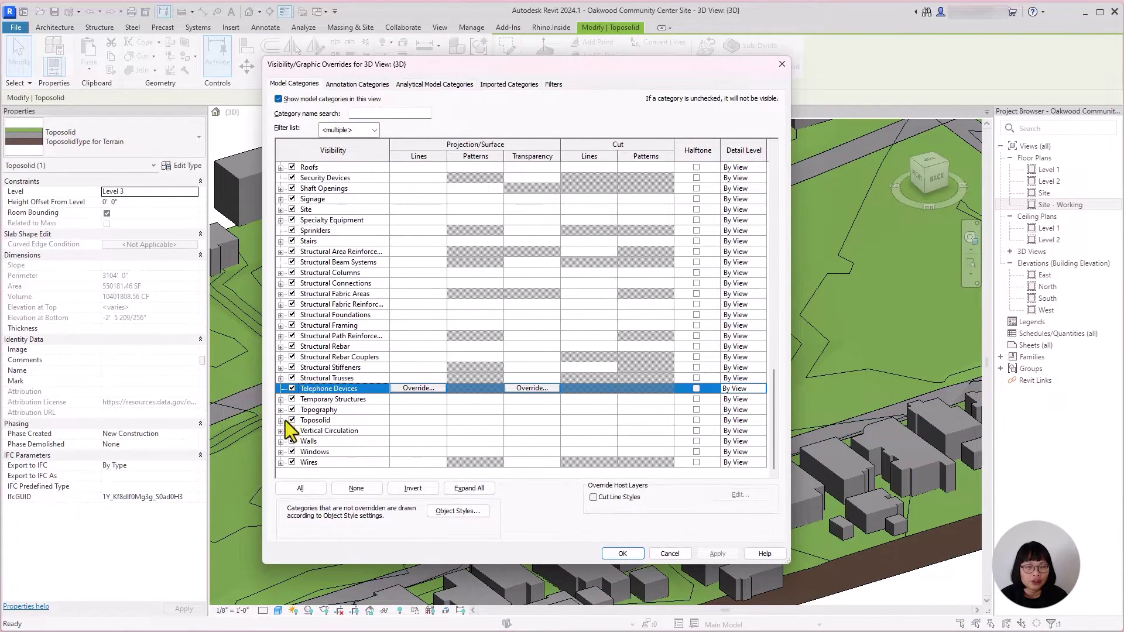
click(281, 420)
scroll(339, 419, down, 2)
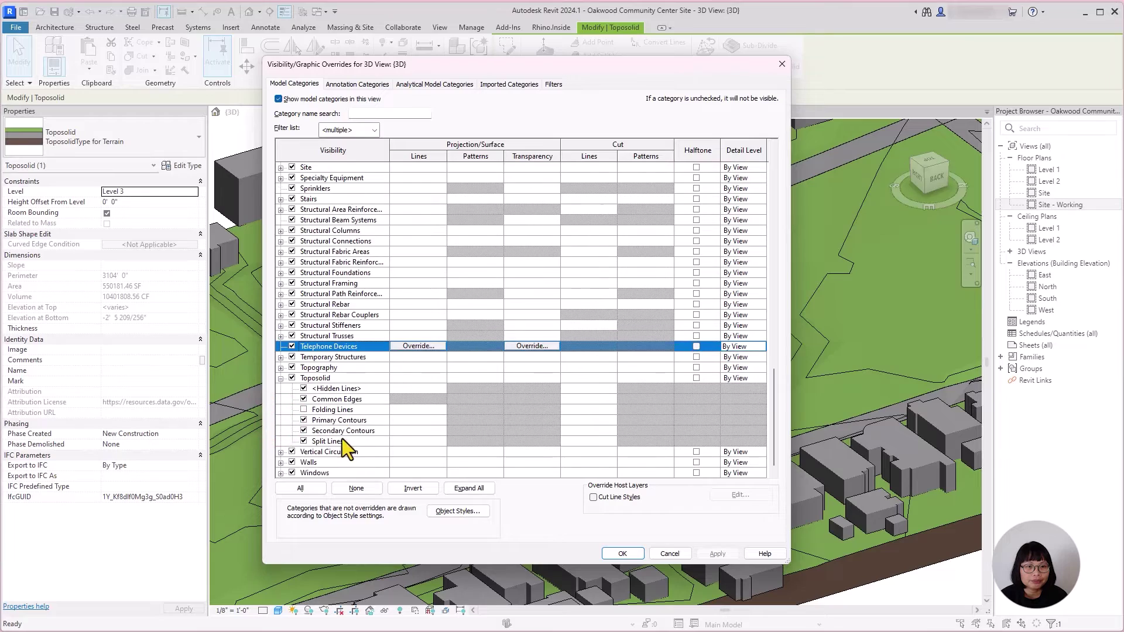
click(302, 442)
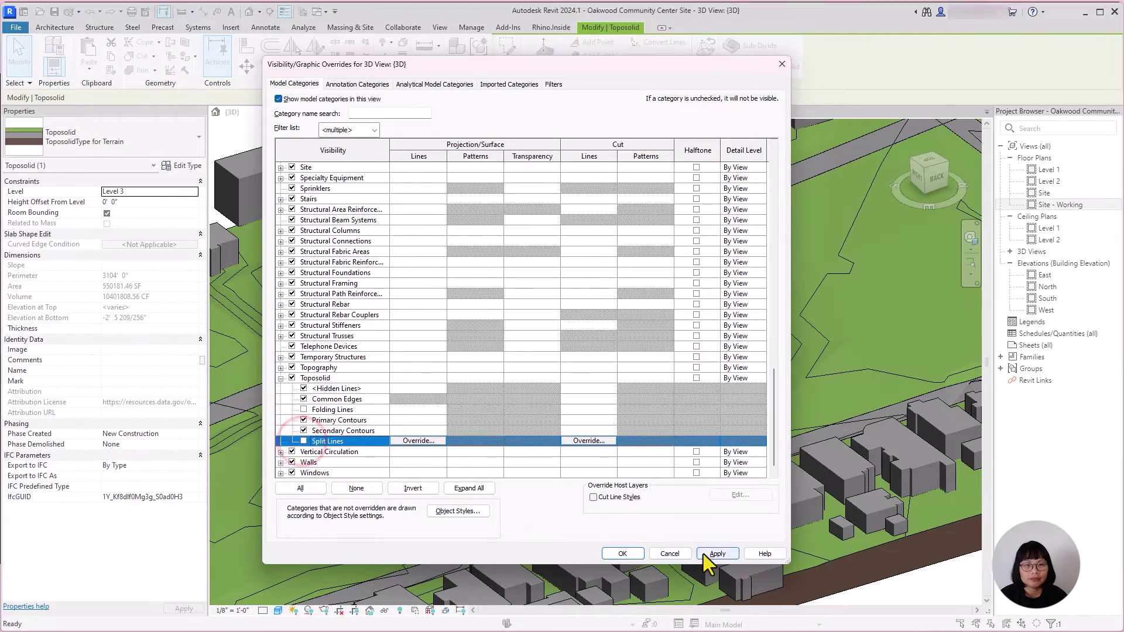
click(704, 554)
click(632, 553)
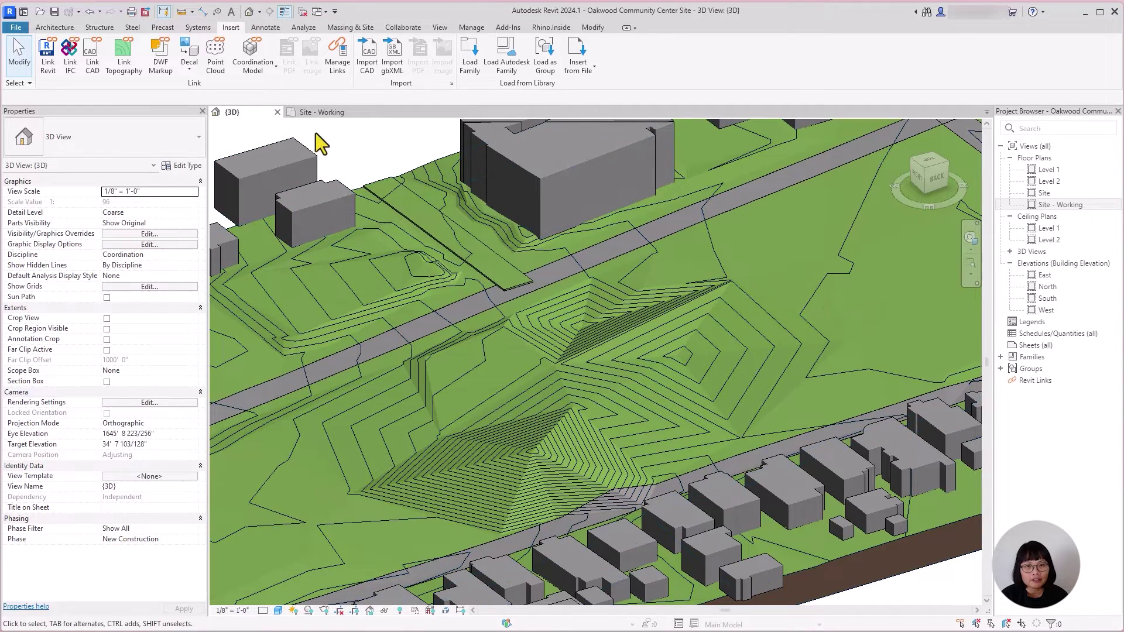
Step: Create a new in-place Site model named Site 1
click(862, 310)
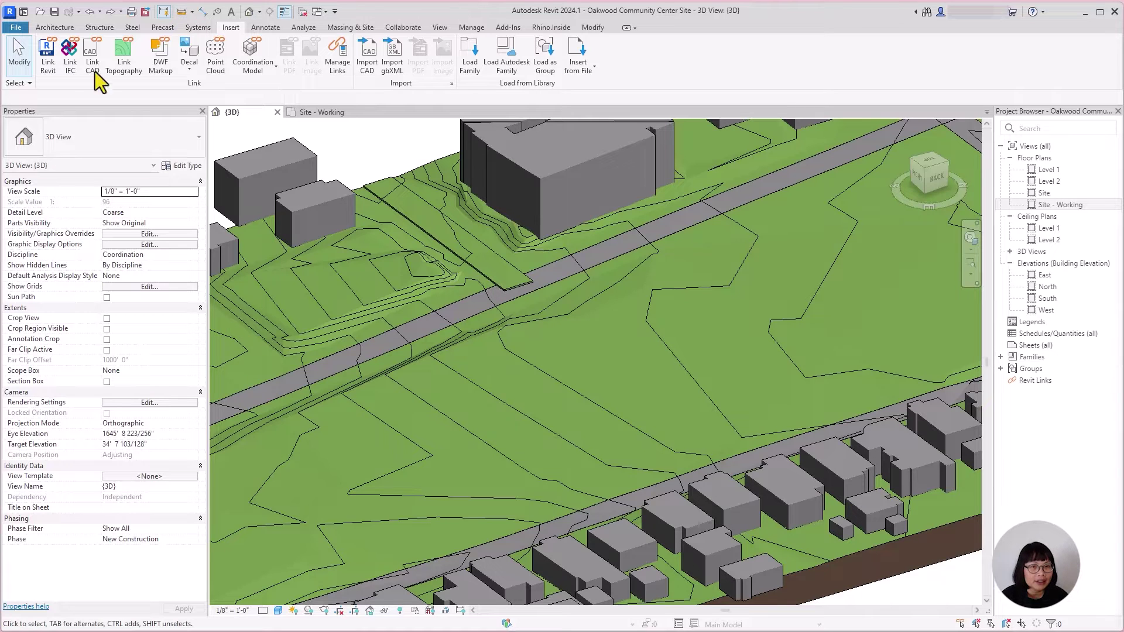
click(63, 30)
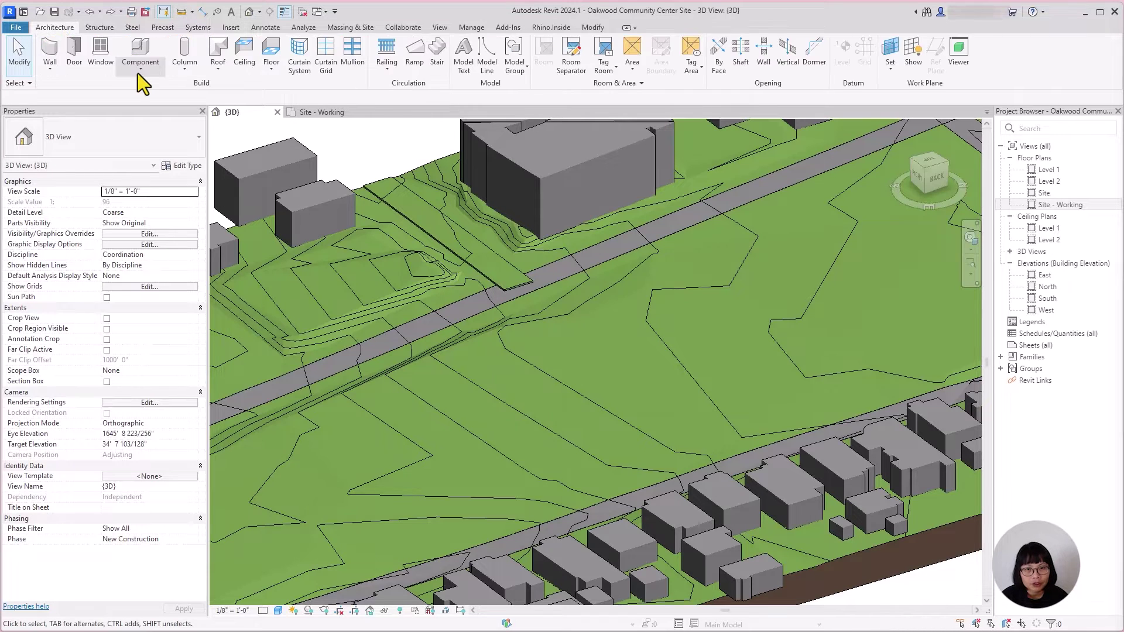
click(139, 73)
click(146, 115)
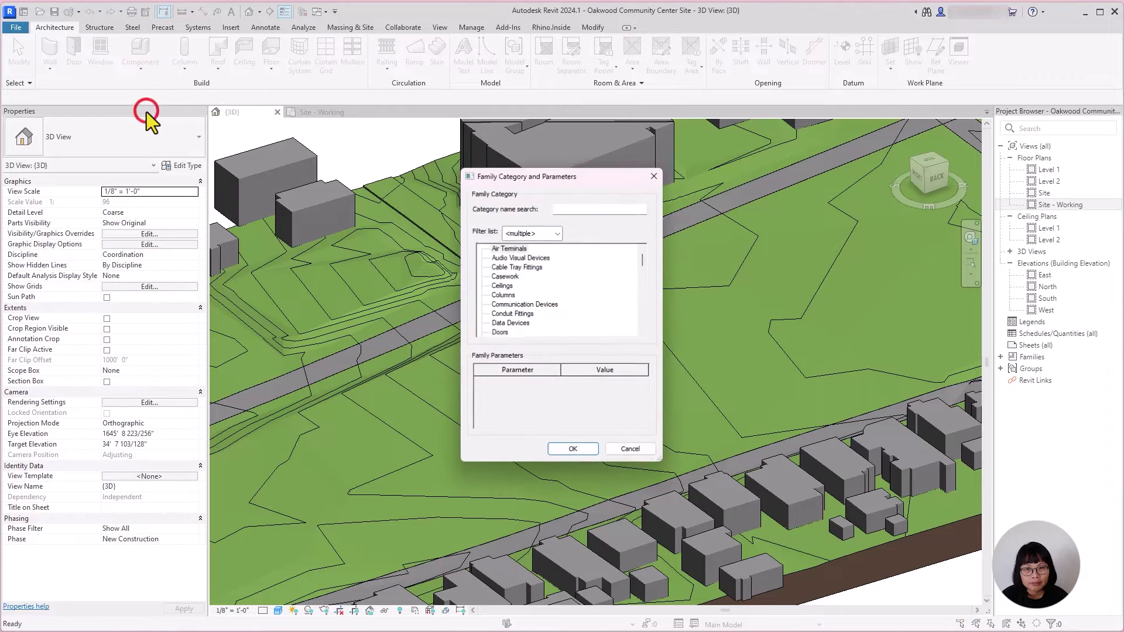
scroll(581, 279, down, 10)
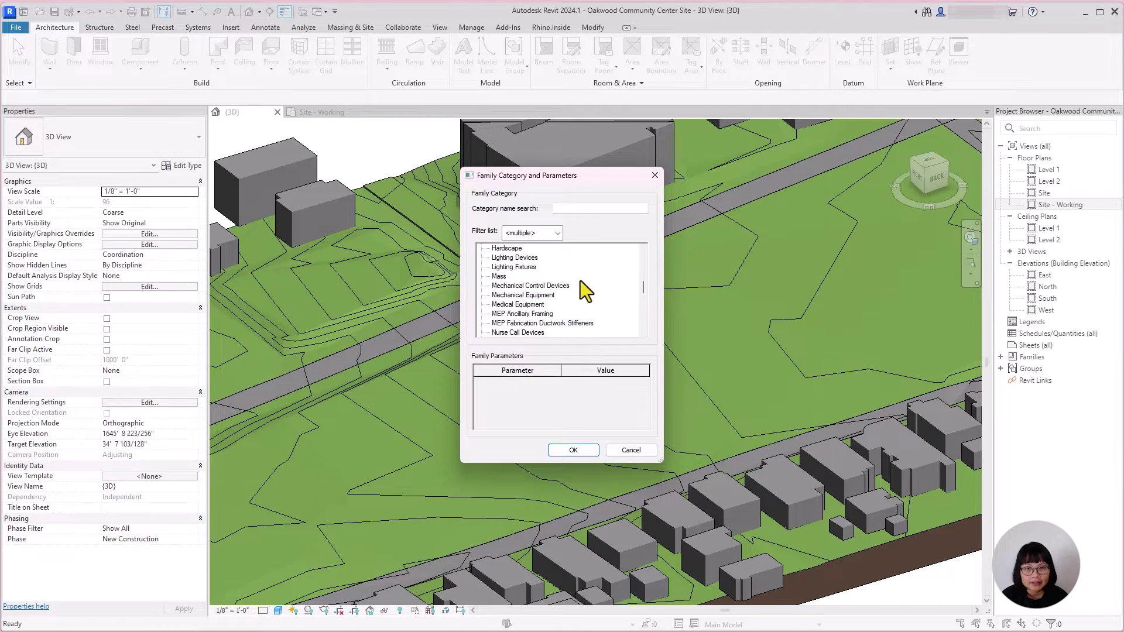
click(574, 449)
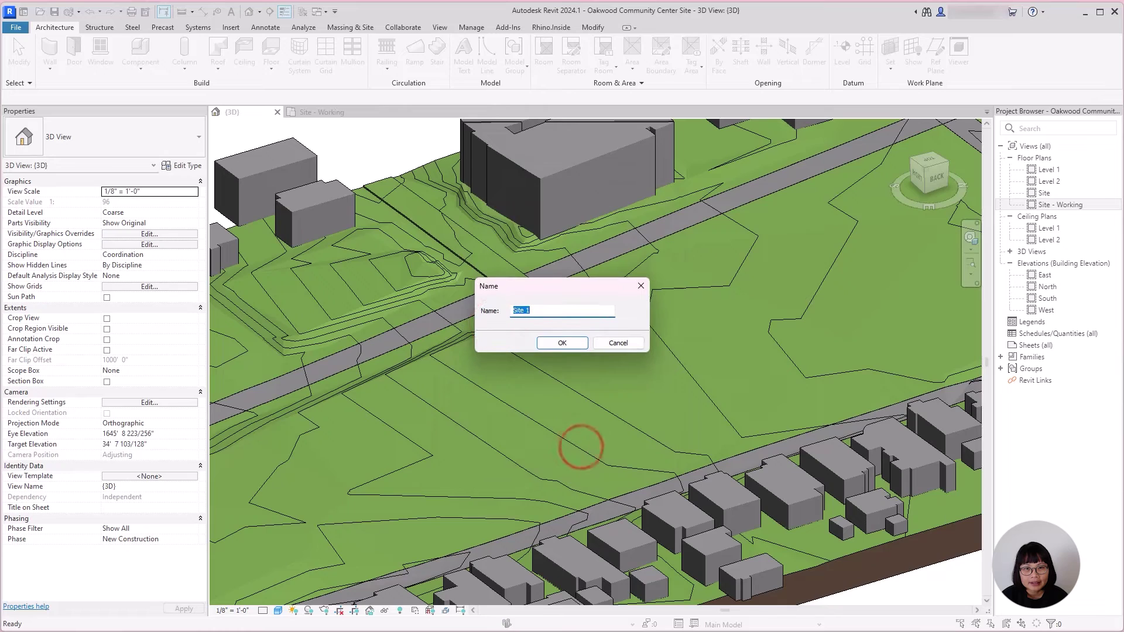
click(554, 345)
Step: Sketch a rectangular extrusion over the park in the Site - Working plan
click(330, 112)
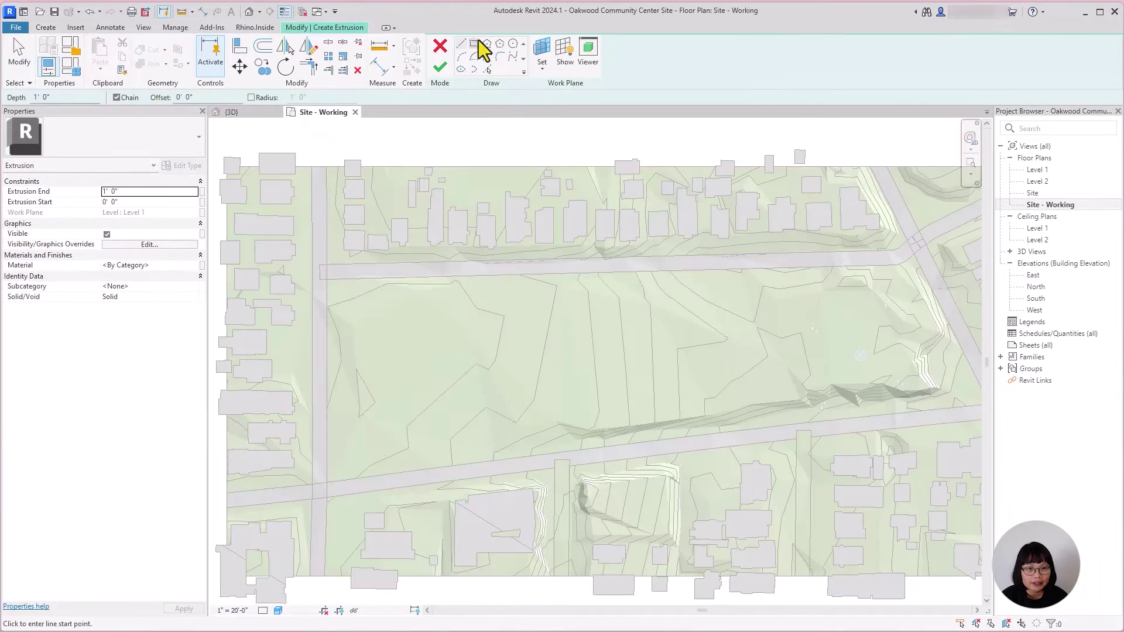
click(474, 44)
click(592, 297)
click(876, 378)
click(440, 67)
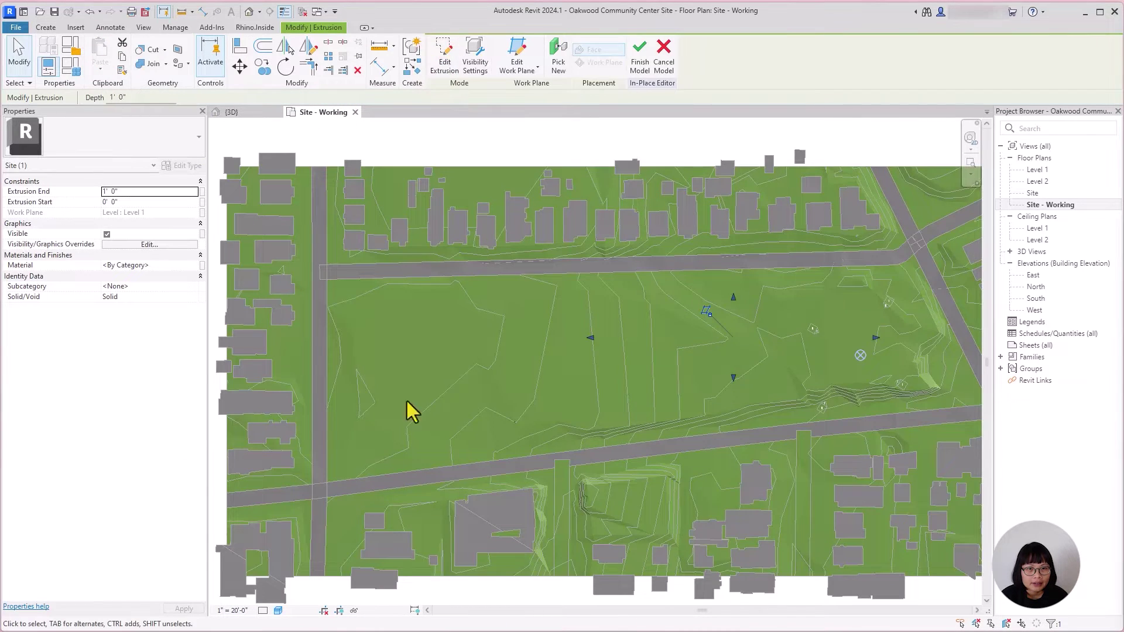
Step: Set the extrusion's start to 10' 0" and change it from solid to void
click(245, 112)
shift+middle_drag(710, 482, 632, 445)
click(928, 170)
drag(595, 415, 602, 454)
shift+middle_drag(793, 118, 535, 432)
click(195, 297)
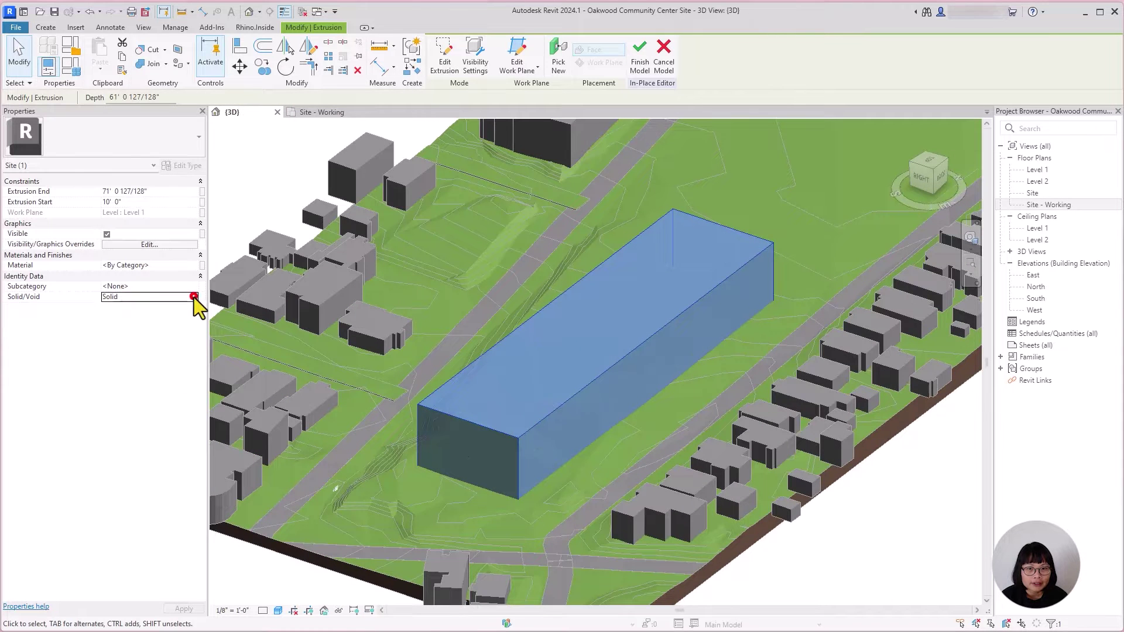
click(112, 320)
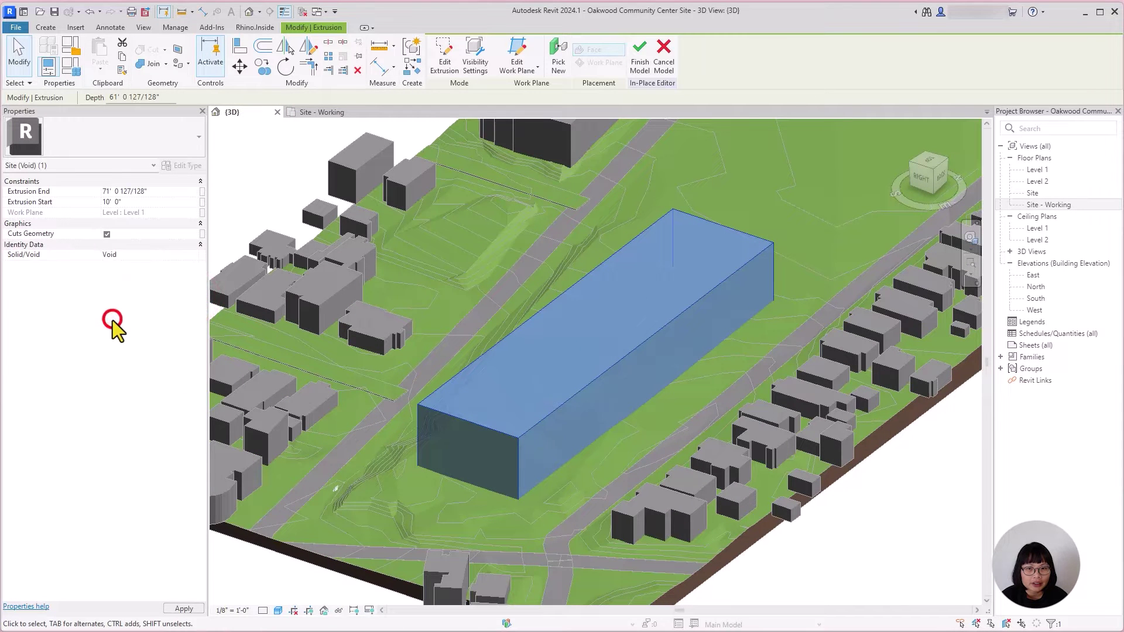
click(117, 377)
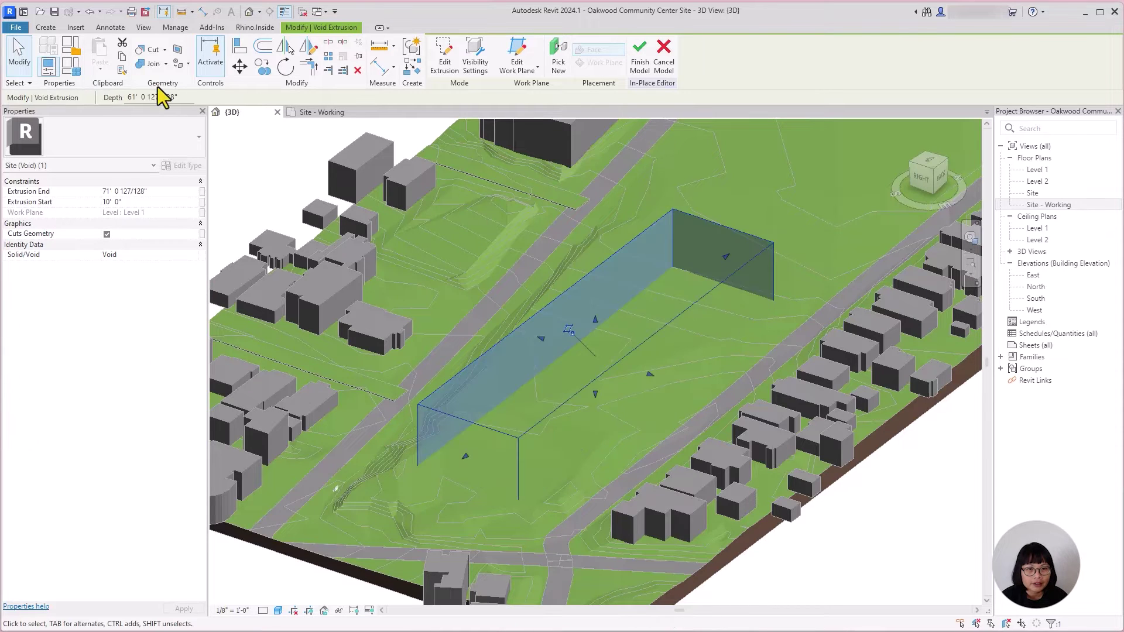
Step: Cut the toposolid with the void, finish the model, and open the Site - Working plan
click(153, 51)
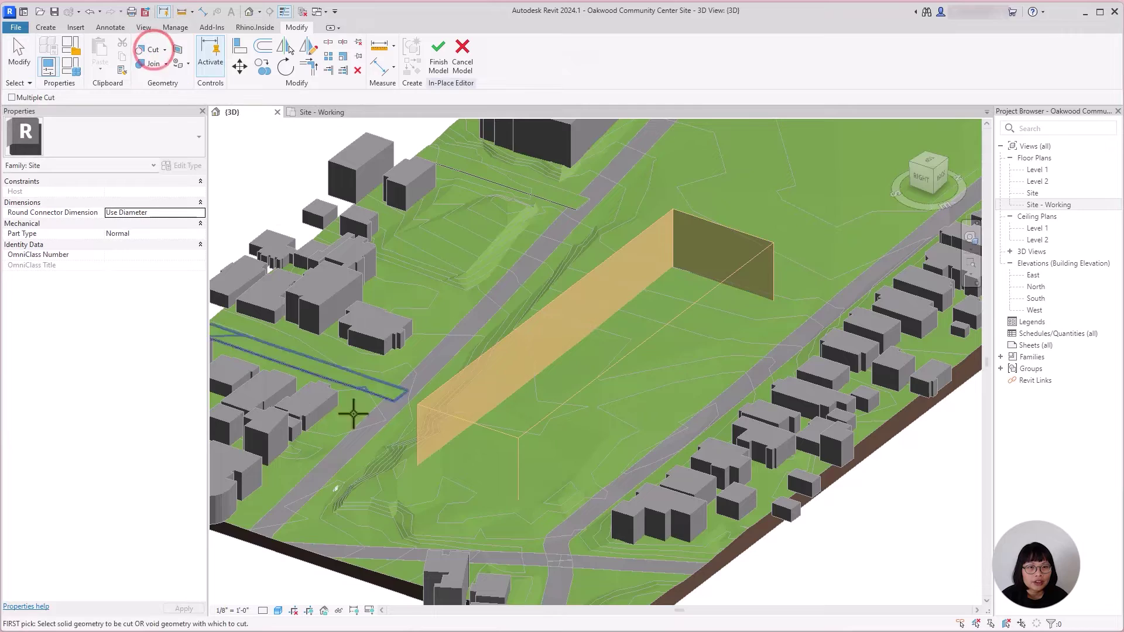
click(371, 476)
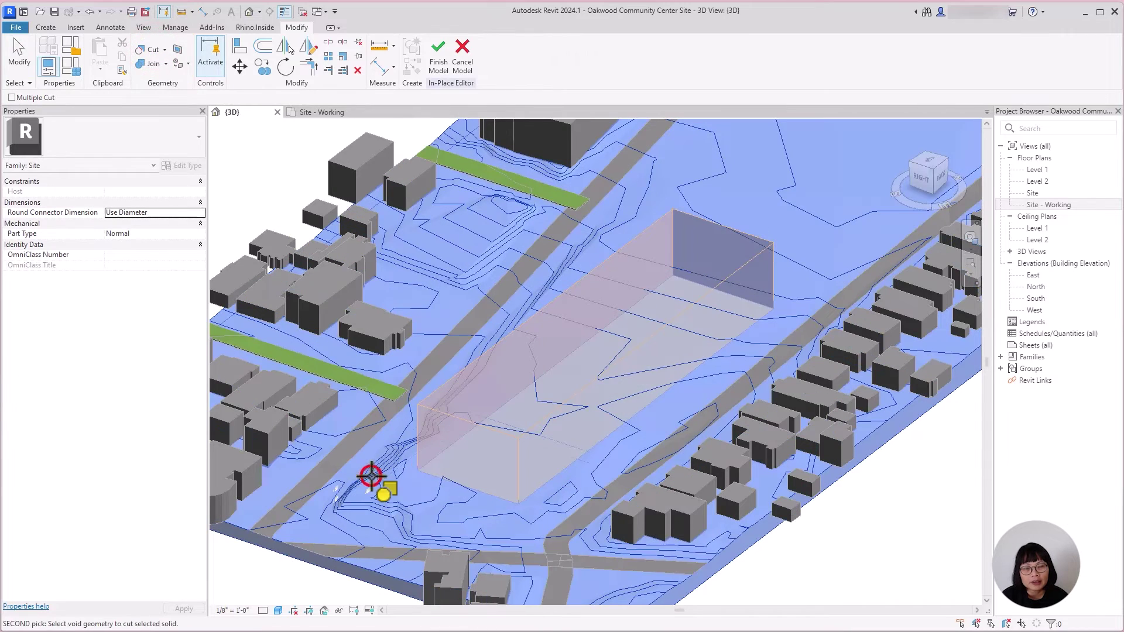
click(437, 413)
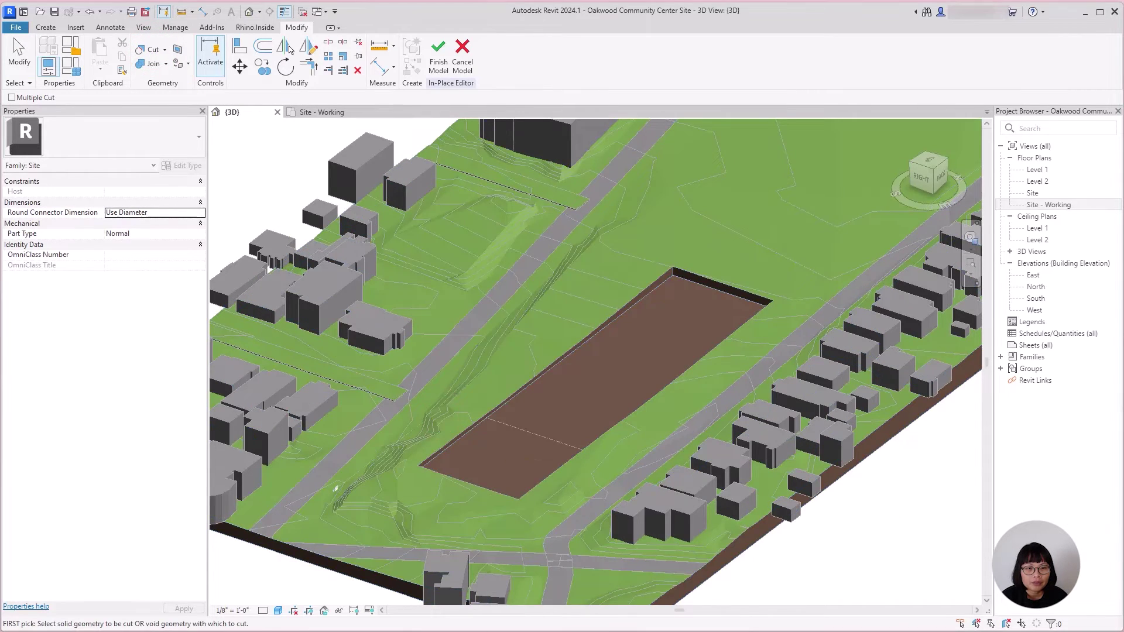
scroll(335, 488, down, 10)
shift+middle_drag(700, 539, 971, 504)
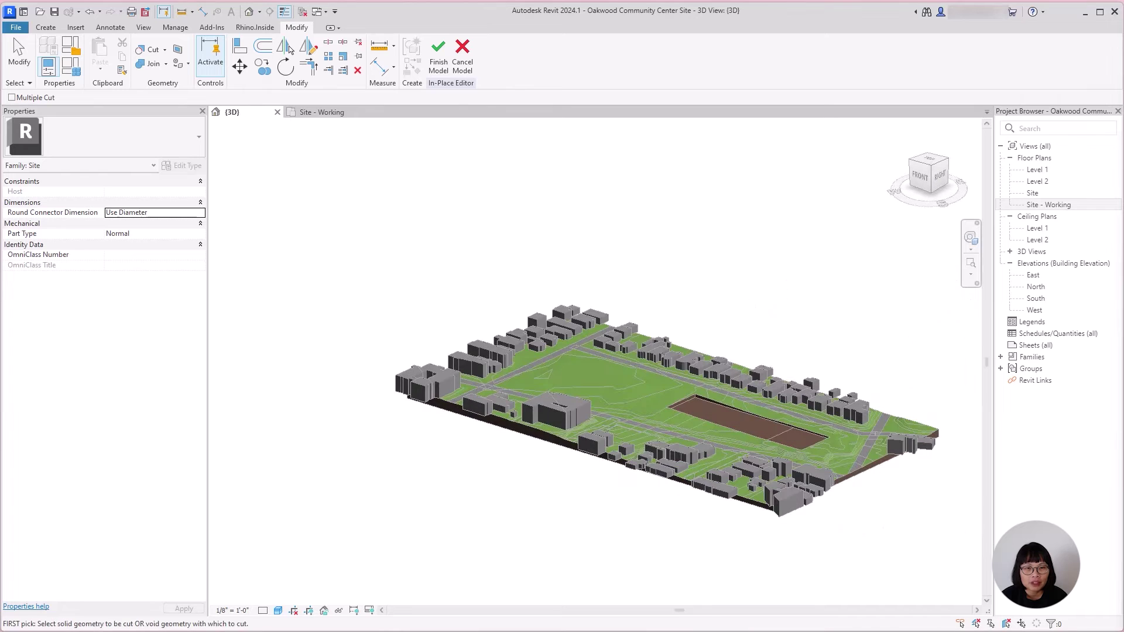
click(439, 55)
click(321, 112)
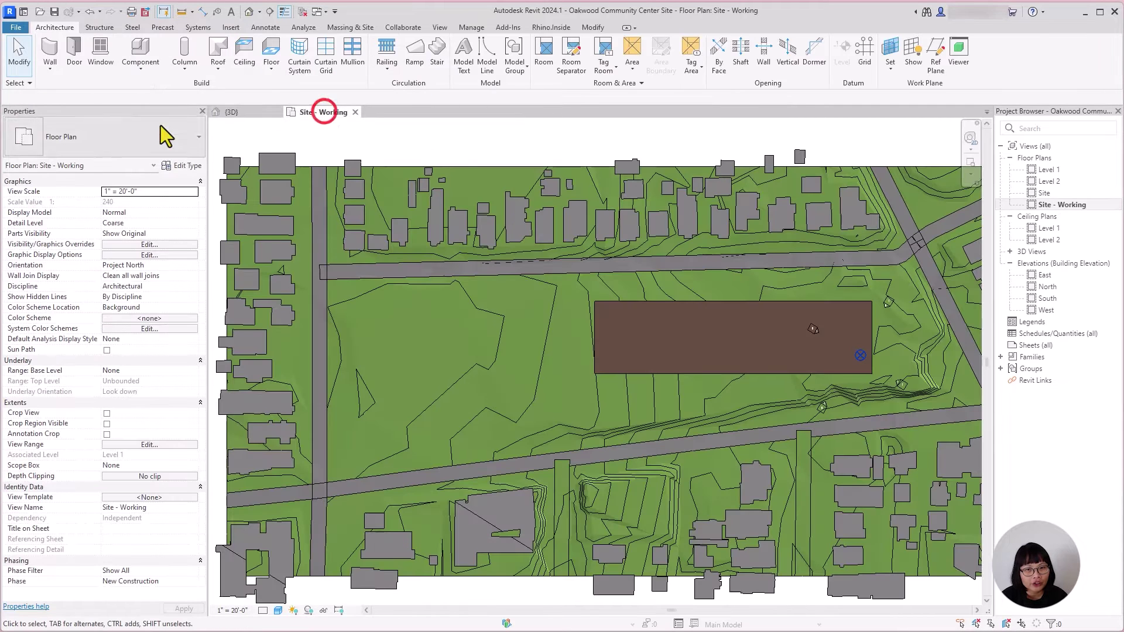
Step: Start architectural walls, then draw Section 1 across the park and open it
click(54, 75)
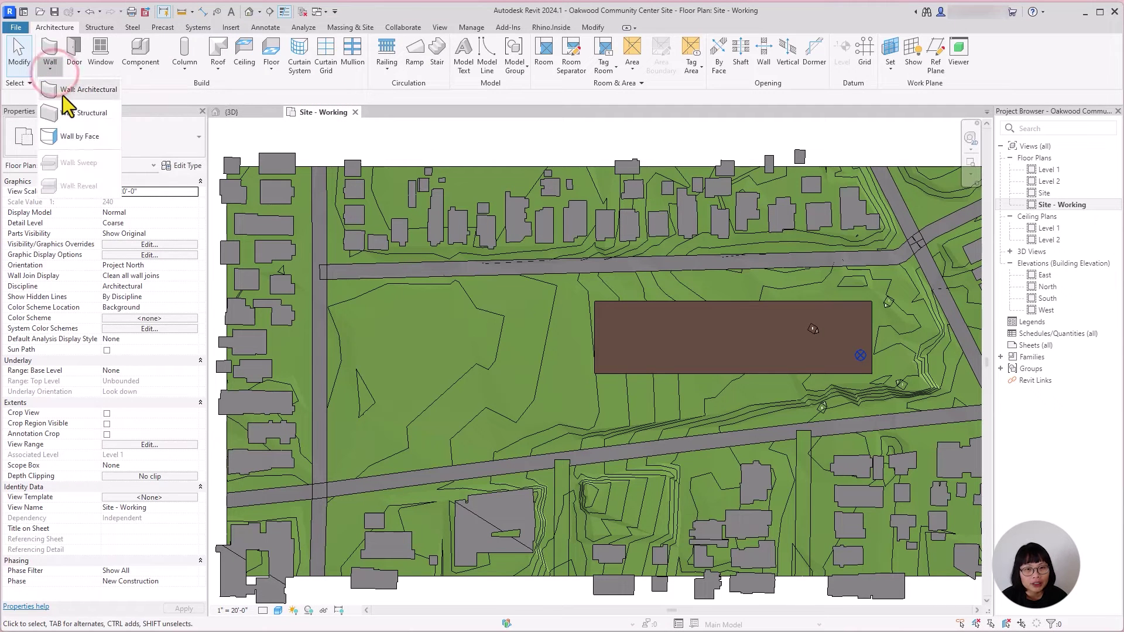
click(65, 93)
click(269, 11)
click(442, 133)
scroll(461, 489, down, 2)
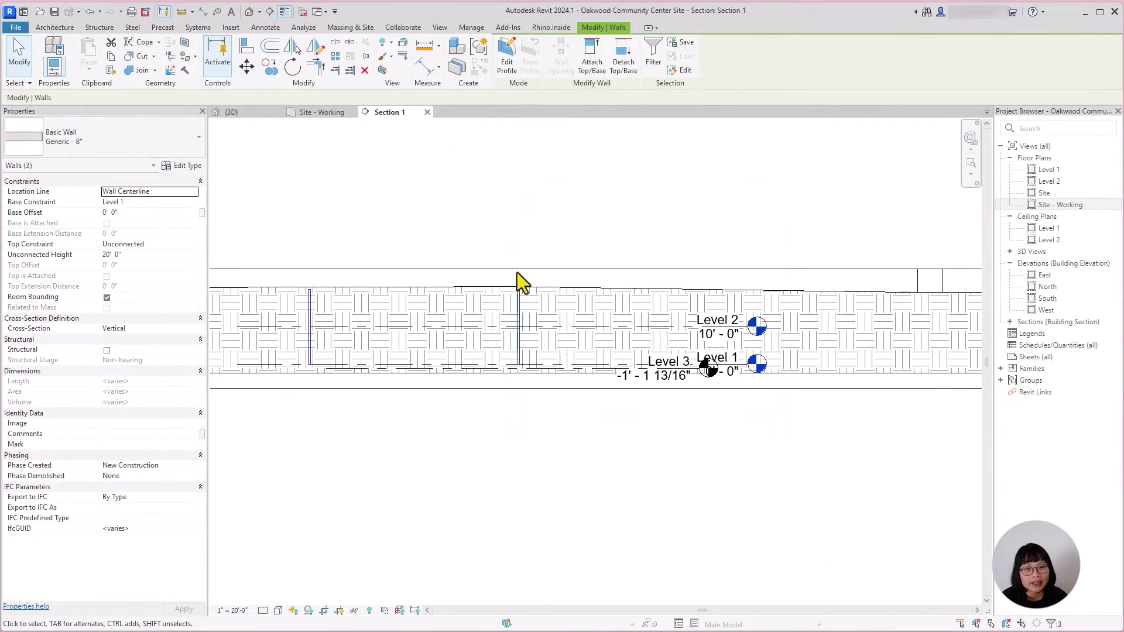
click(434, 171)
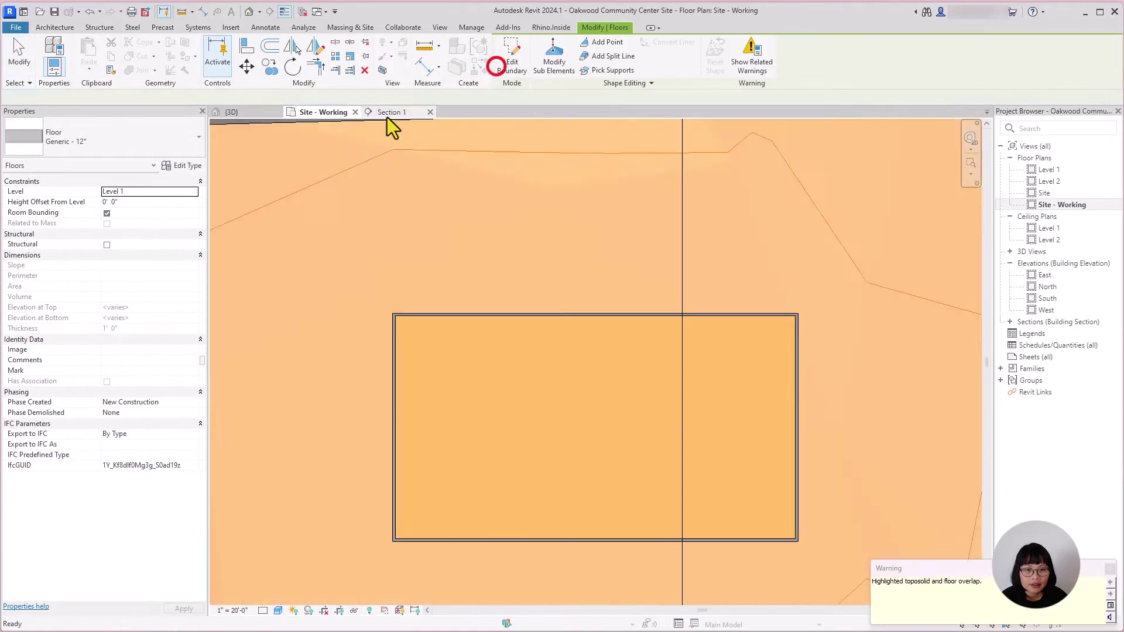
click(388, 111)
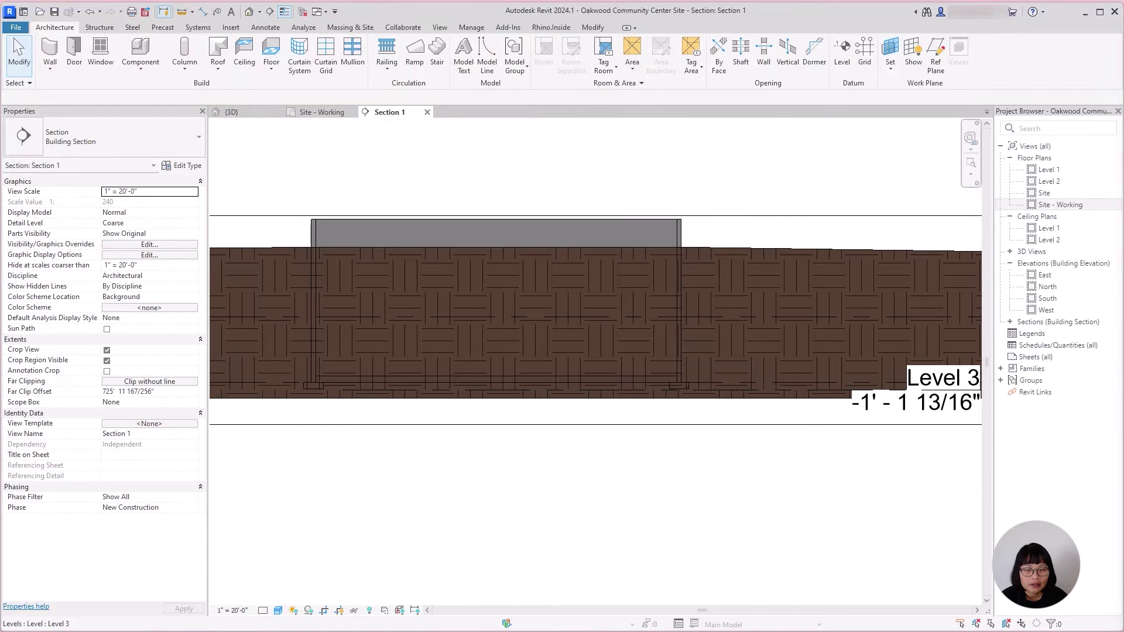
Step: In Section 1, cut the toposolid with both walls, the floor and both footings
click(490, 166)
key(z)
key(f)
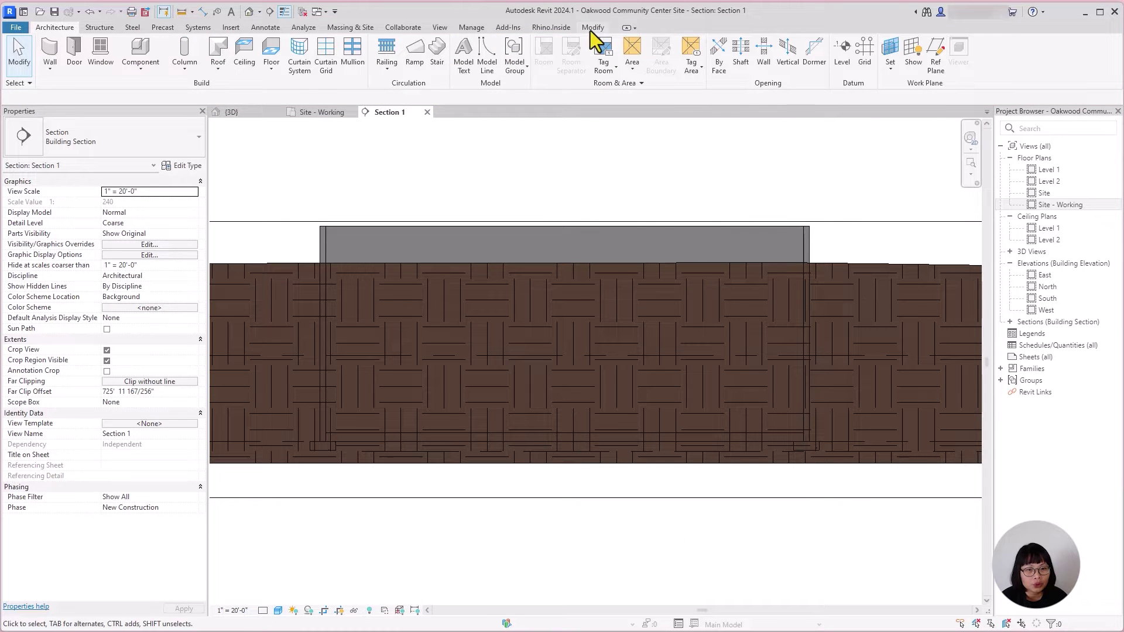
click(590, 31)
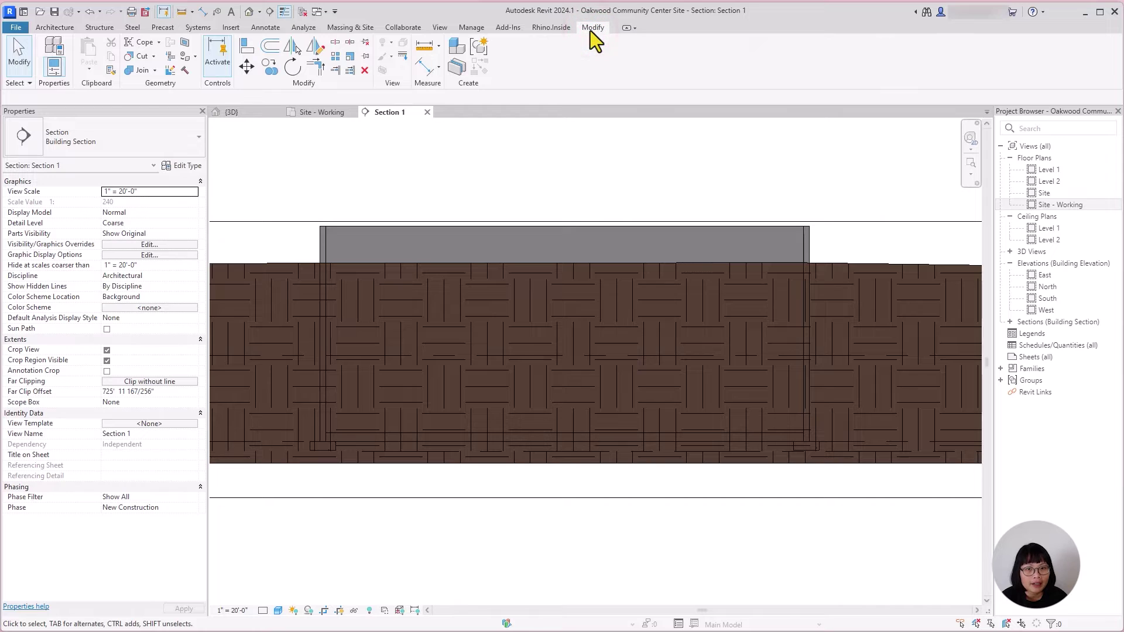
click(141, 57)
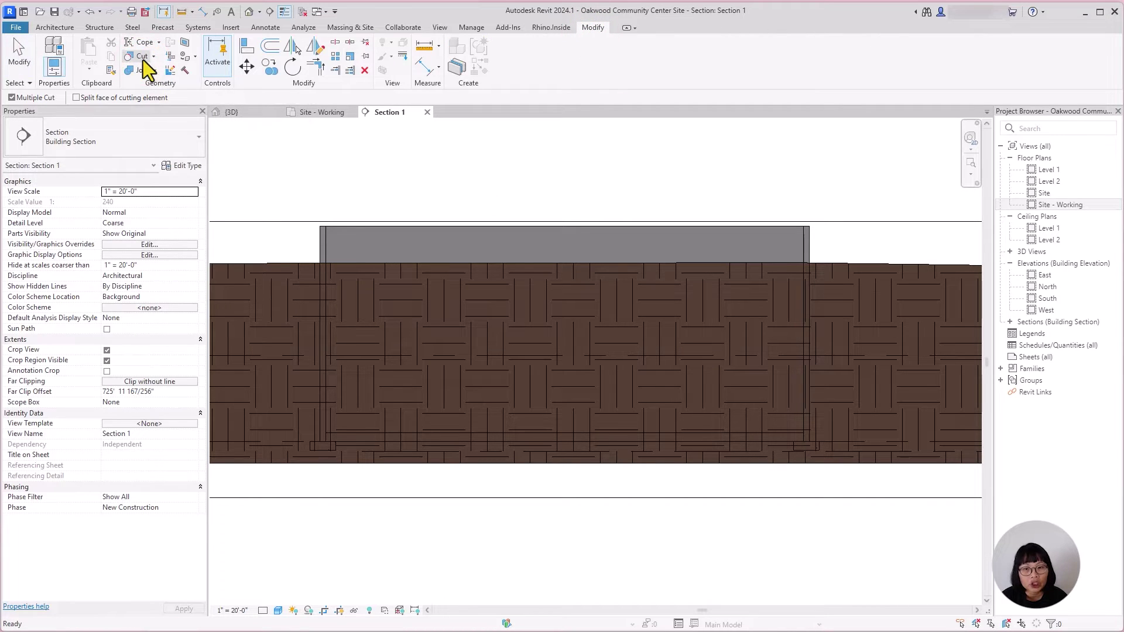
click(242, 263)
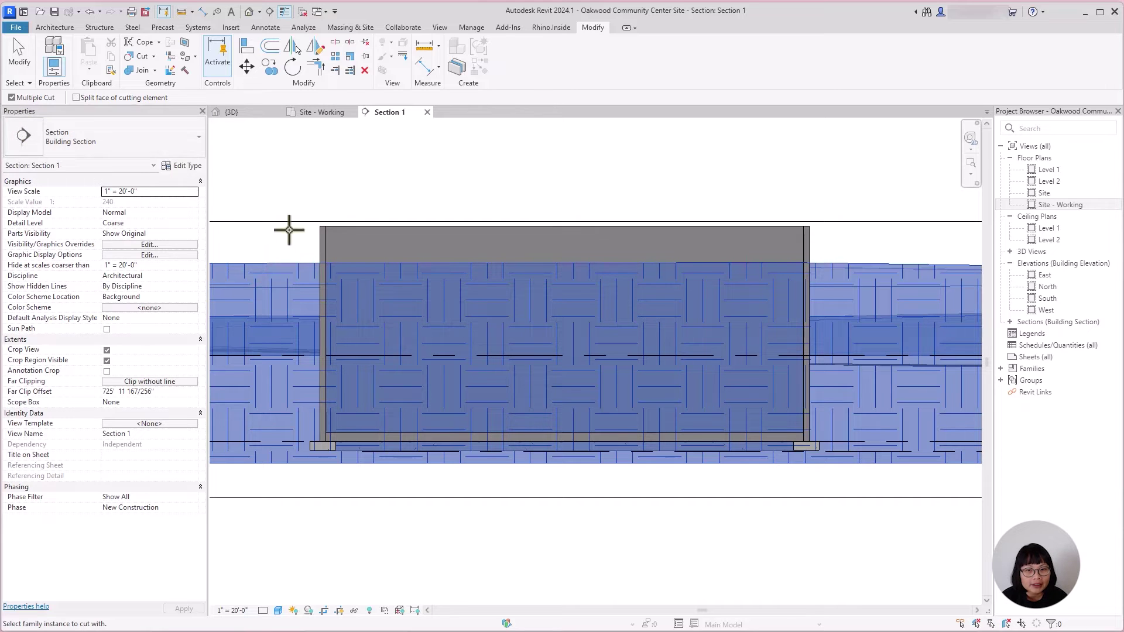
click(320, 252)
click(810, 244)
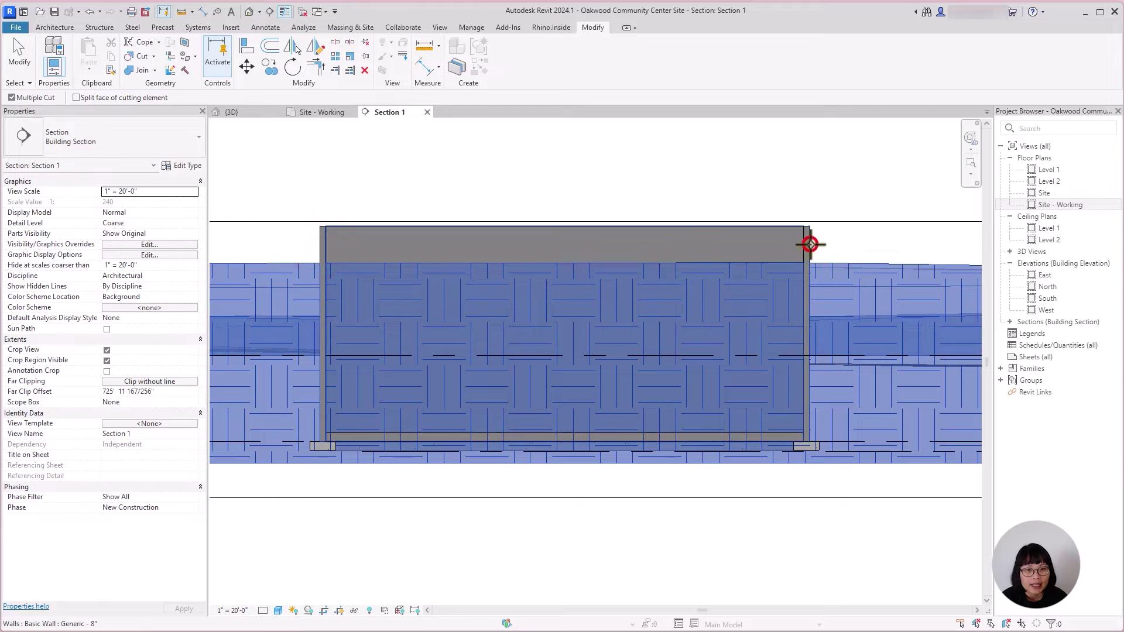
click(784, 437)
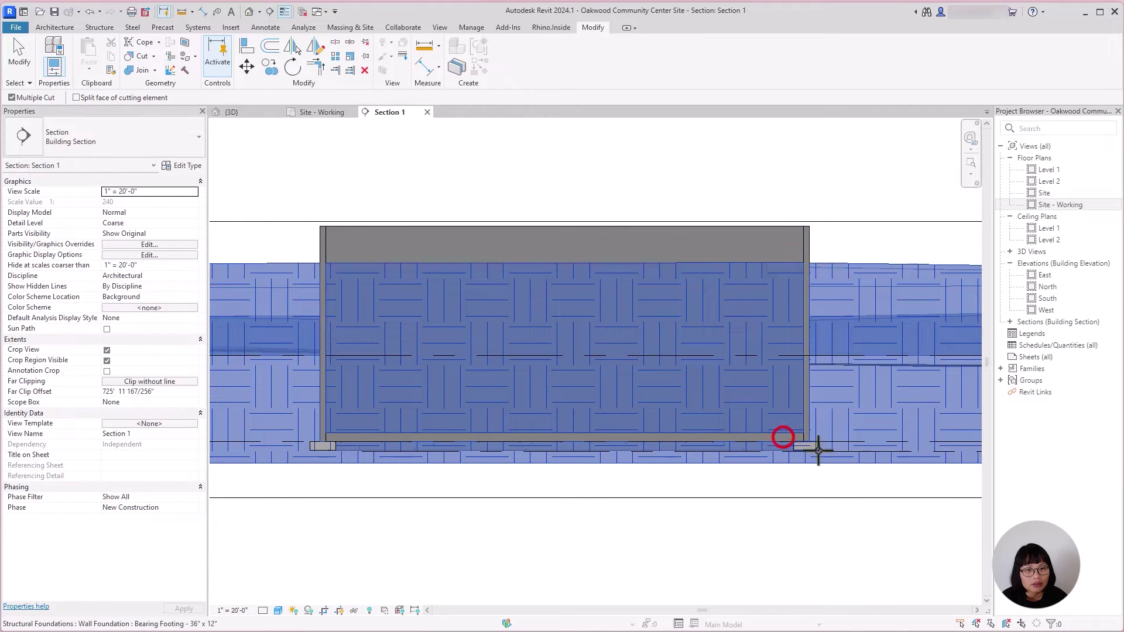
click(818, 448)
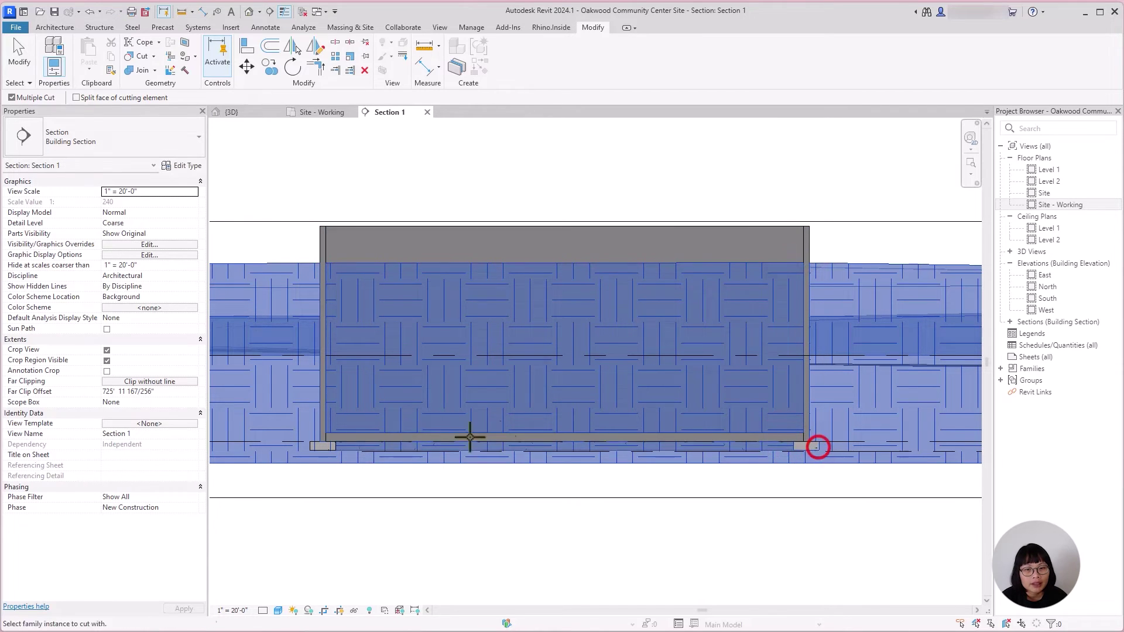
click(323, 446)
key(Escape)
middle_drag(705, 556, 702, 564)
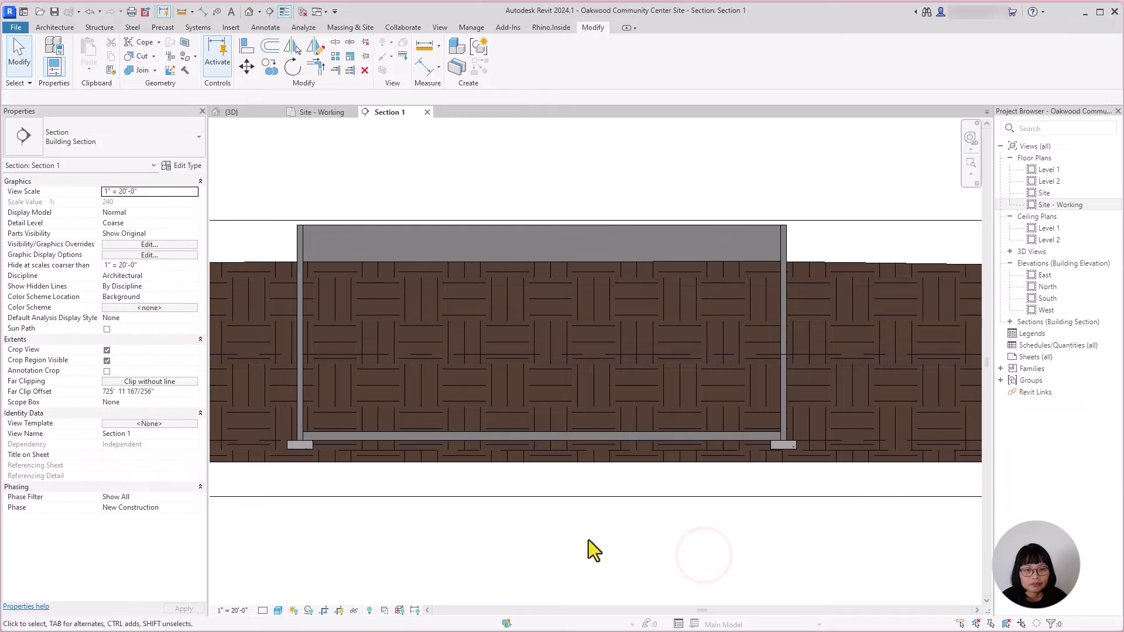
Step: Centre the site in the 3D view and render it in Realistic style
scroll(590, 545, down, 4)
middle_drag(597, 542, 637, 528)
scroll(553, 418, down, 2)
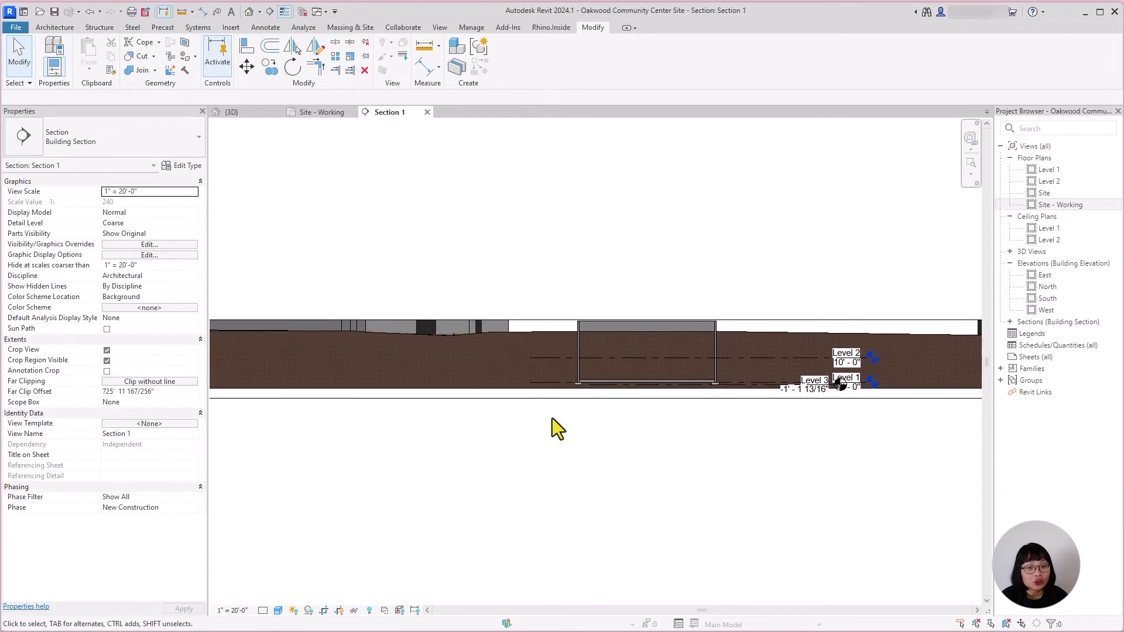
click(232, 112)
scroll(493, 473, down, 4)
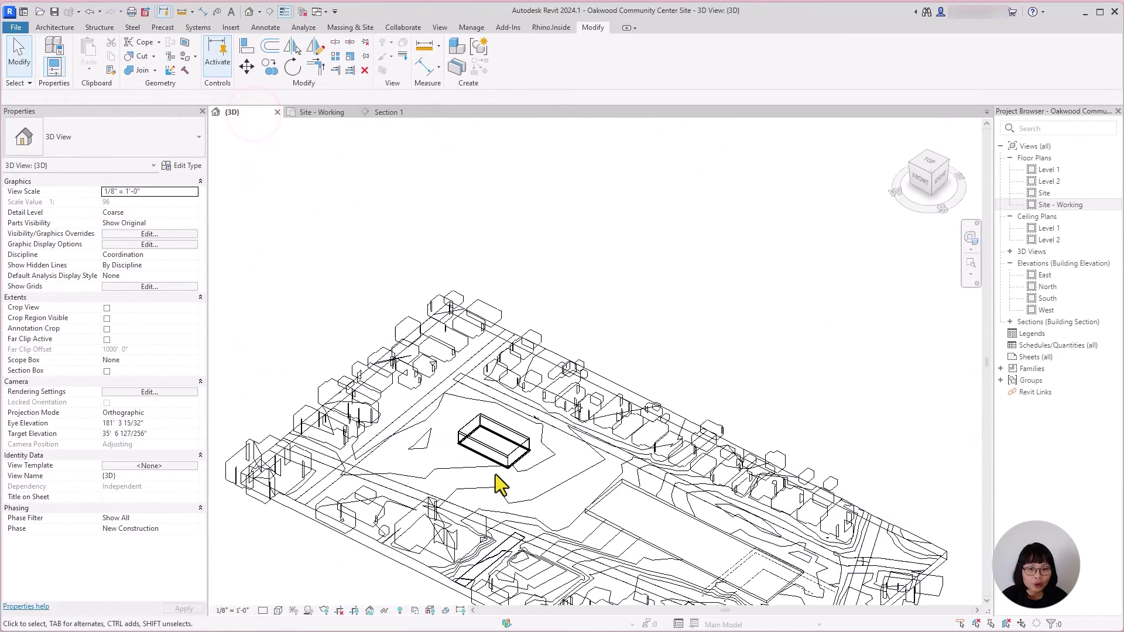
middle_drag(527, 445, 561, 382)
middle_drag(351, 520, 434, 522)
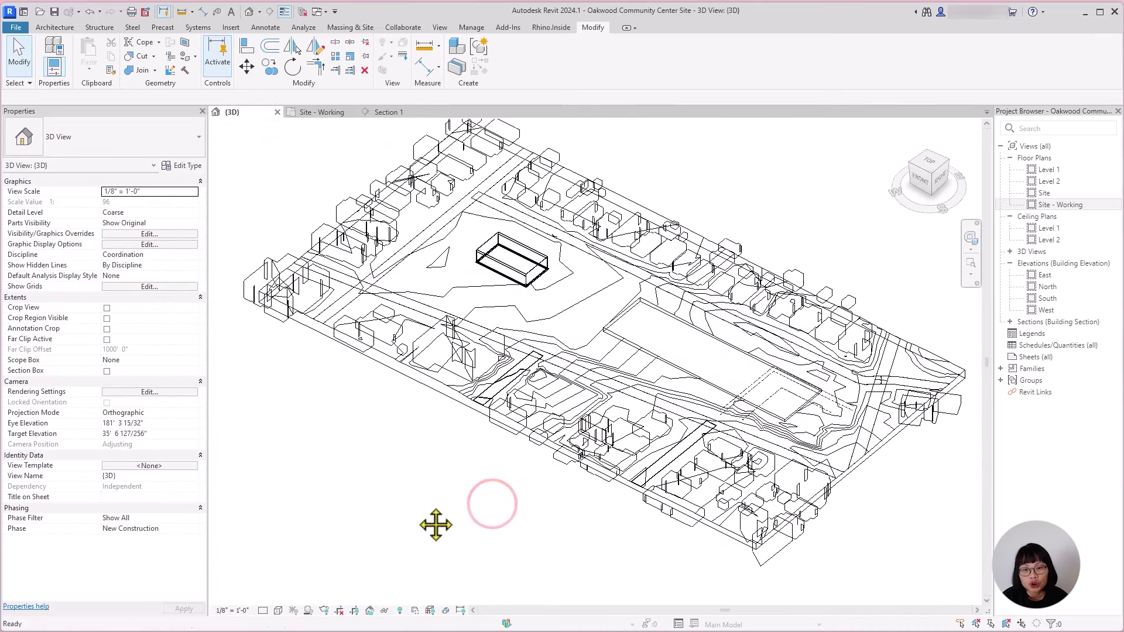
click(278, 611)
click(297, 596)
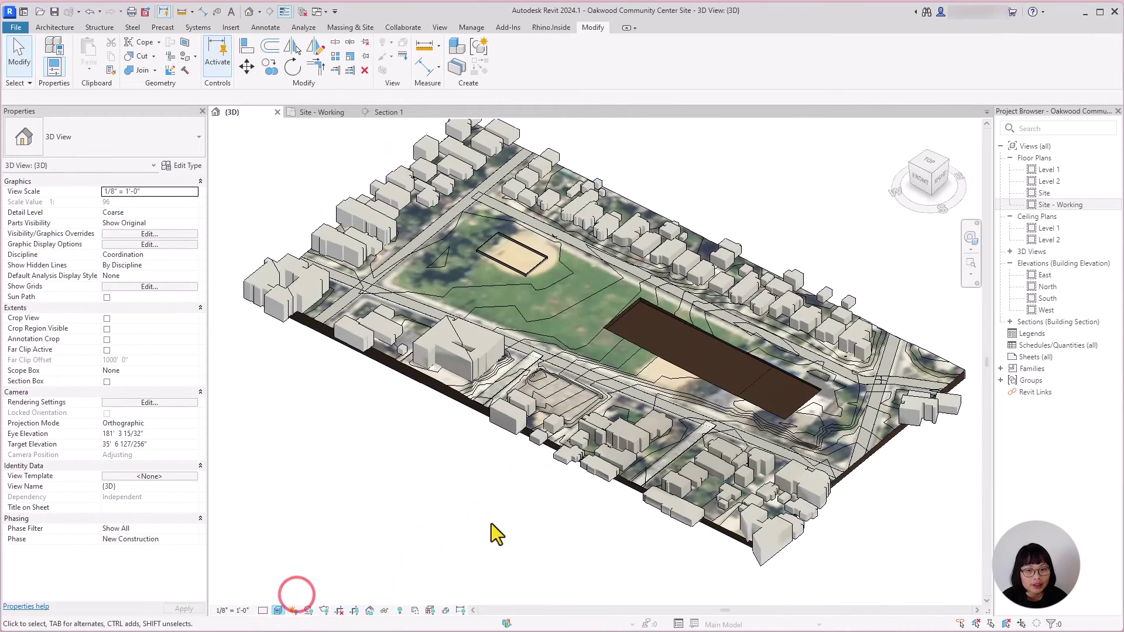
shift+middle_drag(545, 542, 778, 536)
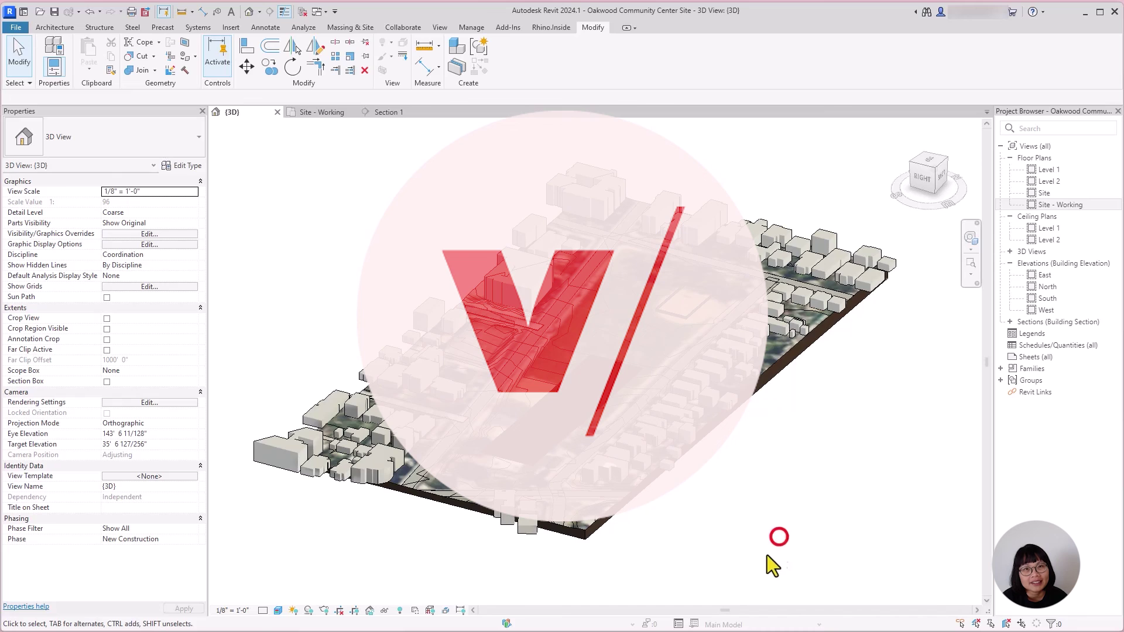